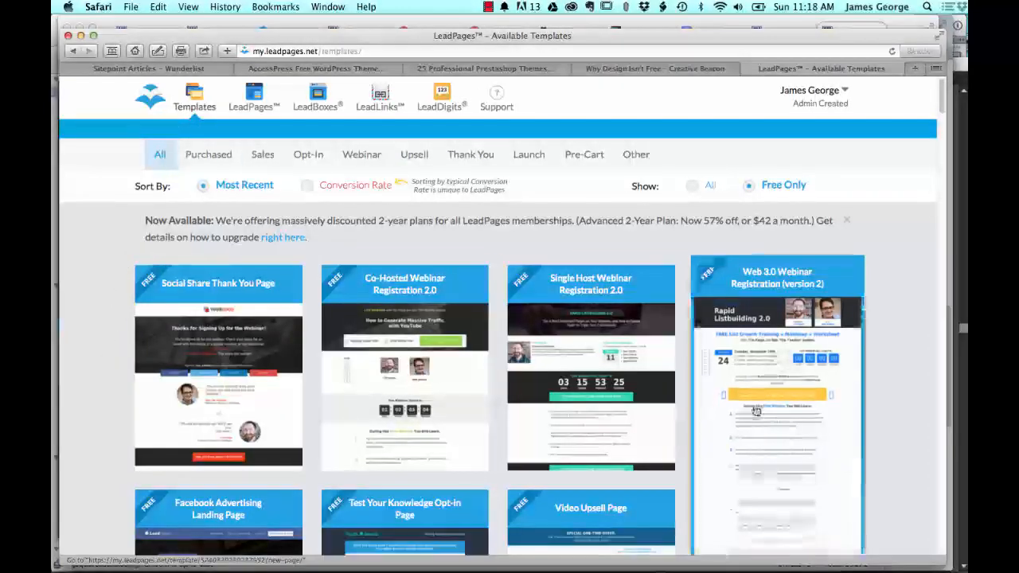
Step: Create a page from the Social Share Thank You Page template, choosing Web Design/Information as the industry
{"action": "scroll", "coordinate": [424, 407], "scroll_direction": "down", "scroll_amount": 20}
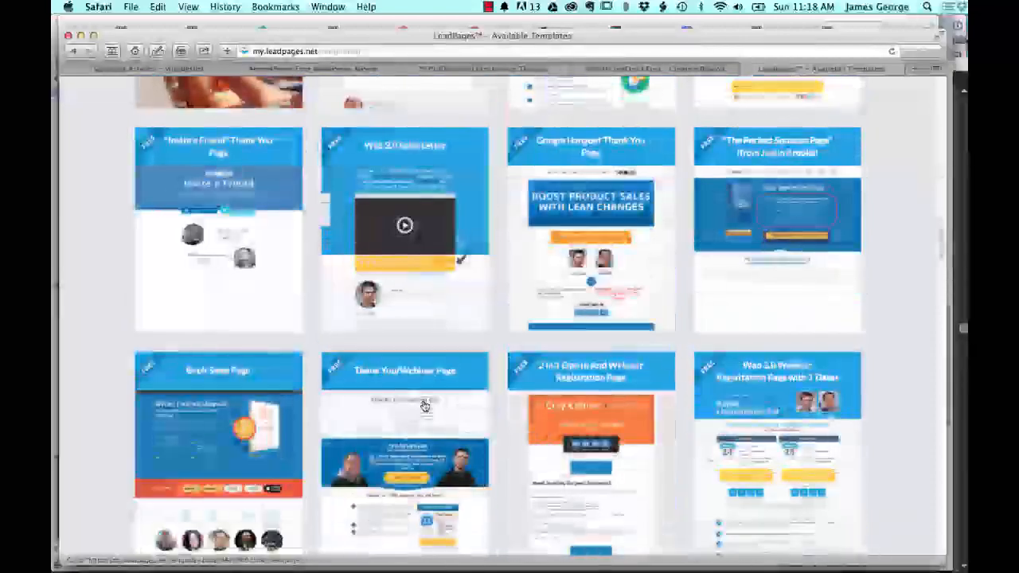
{"action": "scroll", "coordinate": [425, 407], "scroll_direction": "up", "scroll_amount": 20}
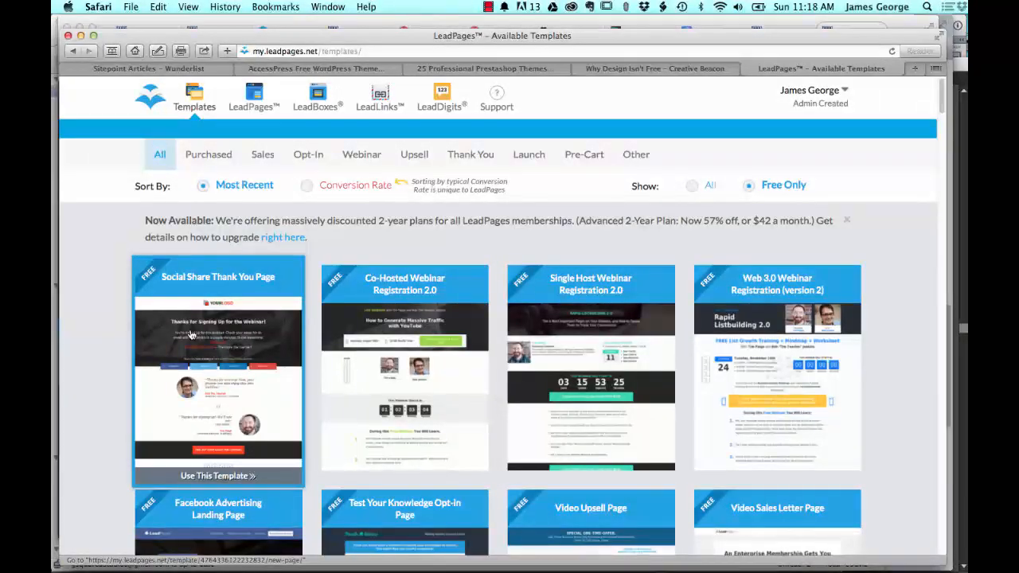
{"action": "left_click", "coordinate": [191, 334]}
{"action": "left_click", "coordinate": [569, 292]}
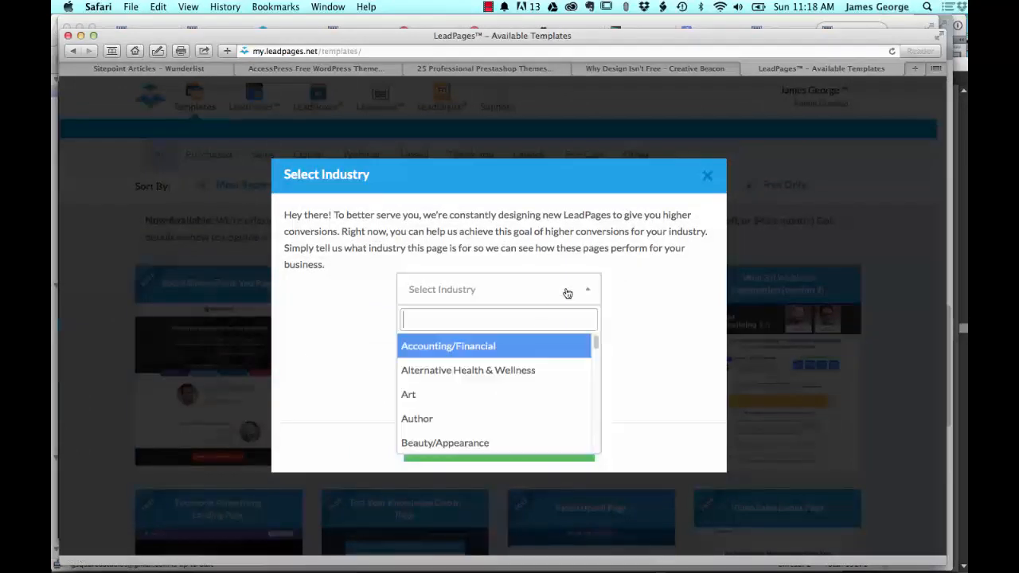
{"action": "left_click_drag", "start_coordinate": [597, 341], "coordinate": [601, 494]}
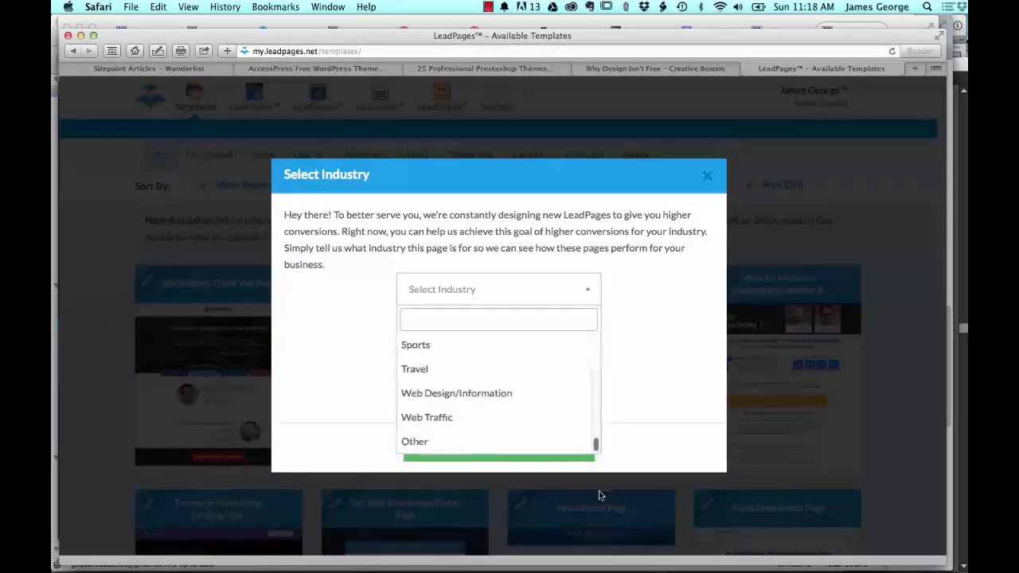
{"action": "left_click", "coordinate": [449, 393]}
{"action": "left_click", "coordinate": [444, 450]}
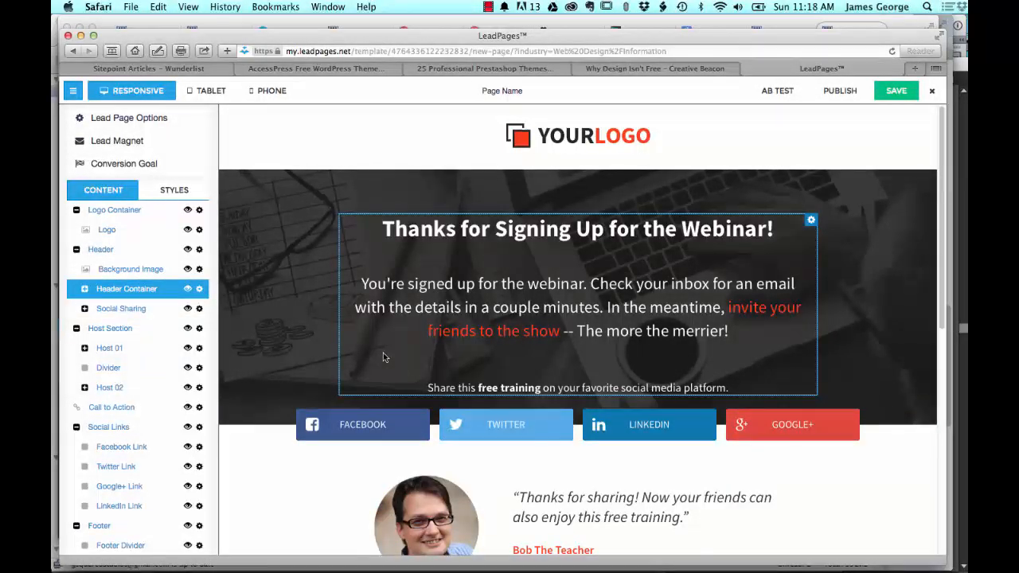
Step: Open the placeholder logo's image options and begin uploading a new picture from Dropbox's logobam assets folder
{"action": "left_click", "coordinate": [614, 136]}
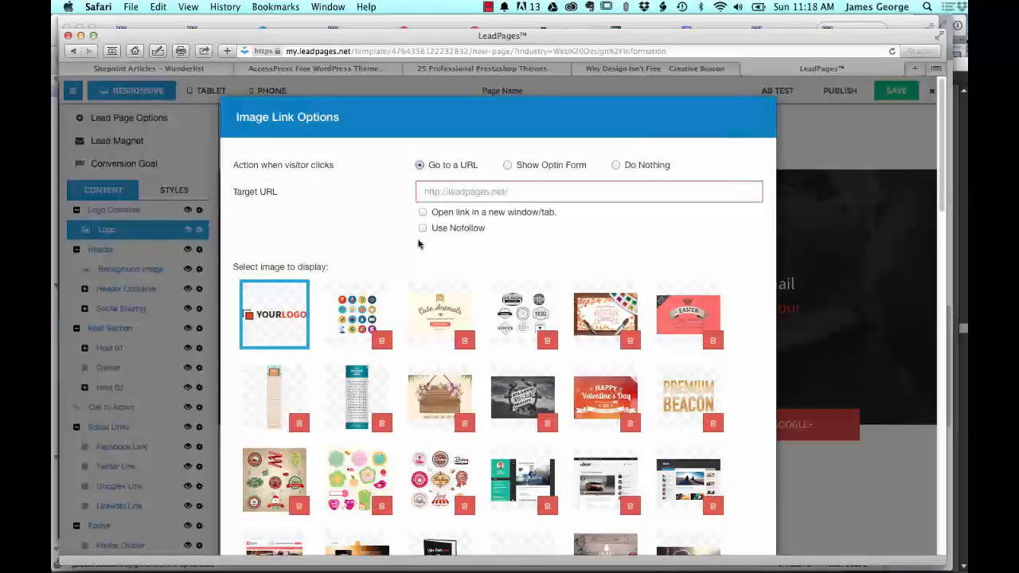
{"action": "scroll", "coordinate": [350, 303], "scroll_direction": "down", "scroll_amount": 10}
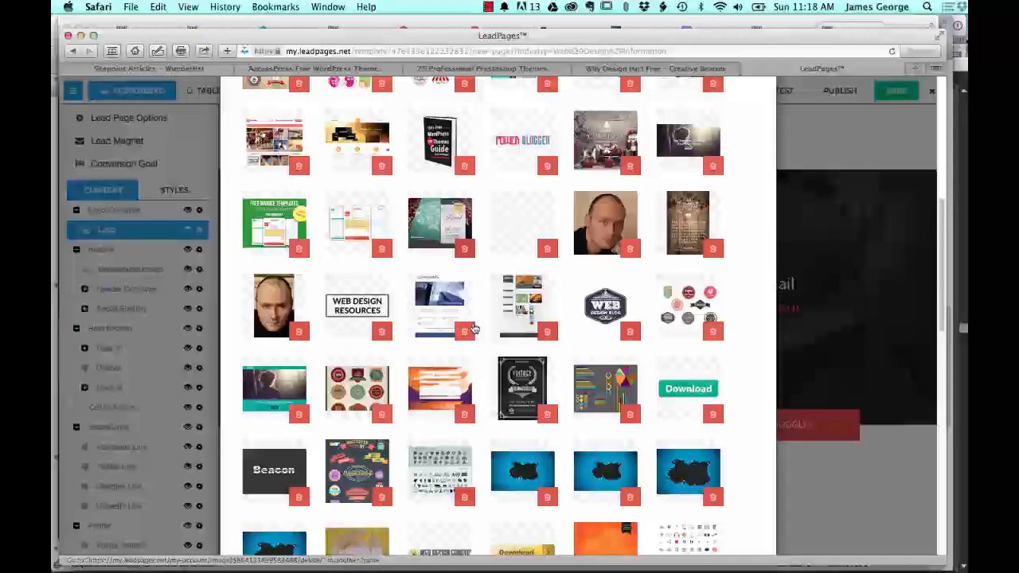
{"action": "scroll", "coordinate": [337, 315], "scroll_direction": "up", "scroll_amount": 10}
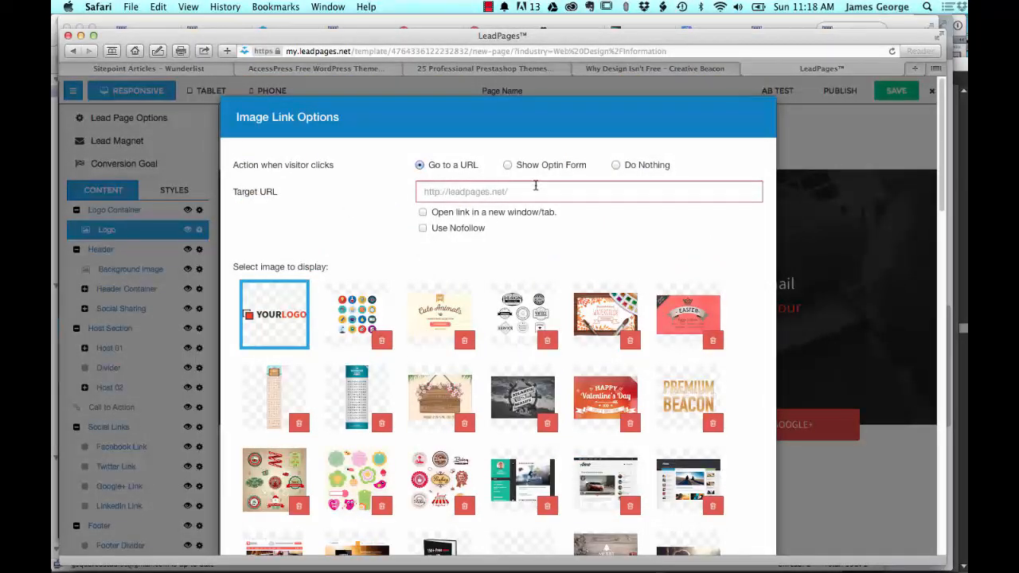
{"action": "scroll", "coordinate": [330, 225], "scroll_direction": "down", "scroll_amount": 10}
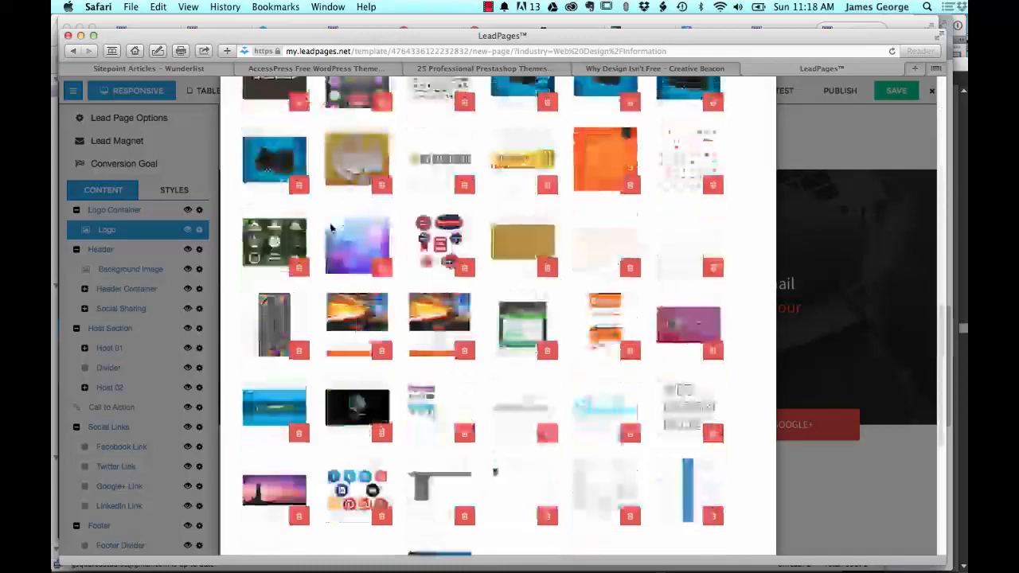
{"action": "scroll", "coordinate": [329, 227], "scroll_direction": "down", "scroll_amount": 5}
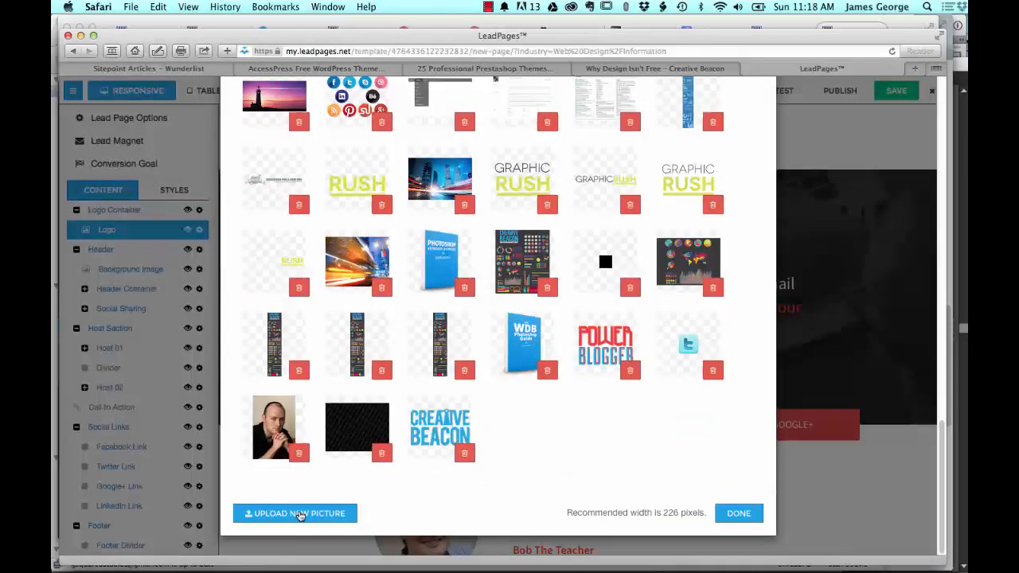
{"action": "left_click", "coordinate": [299, 514]}
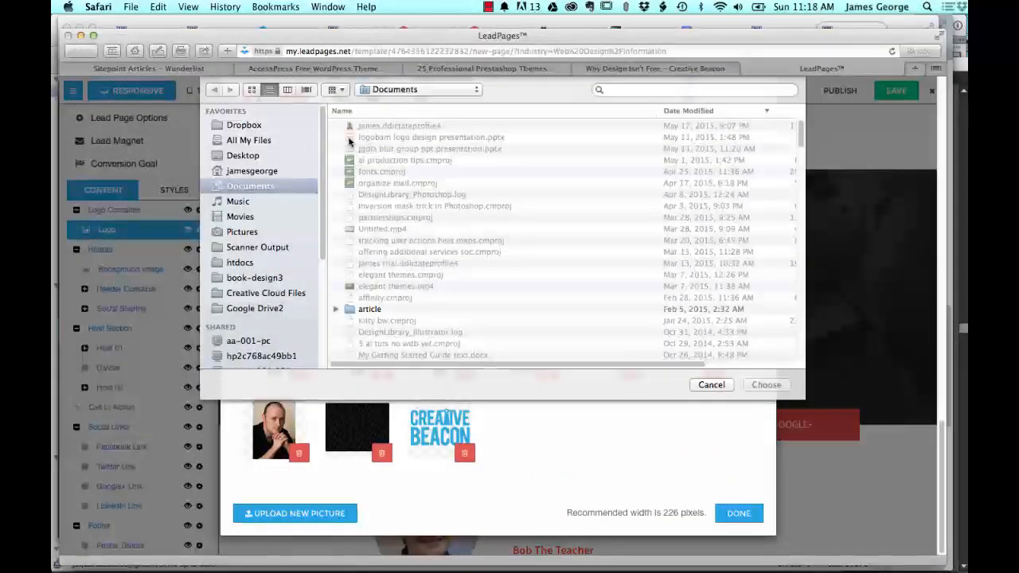
{"action": "left_click", "coordinate": [251, 126]}
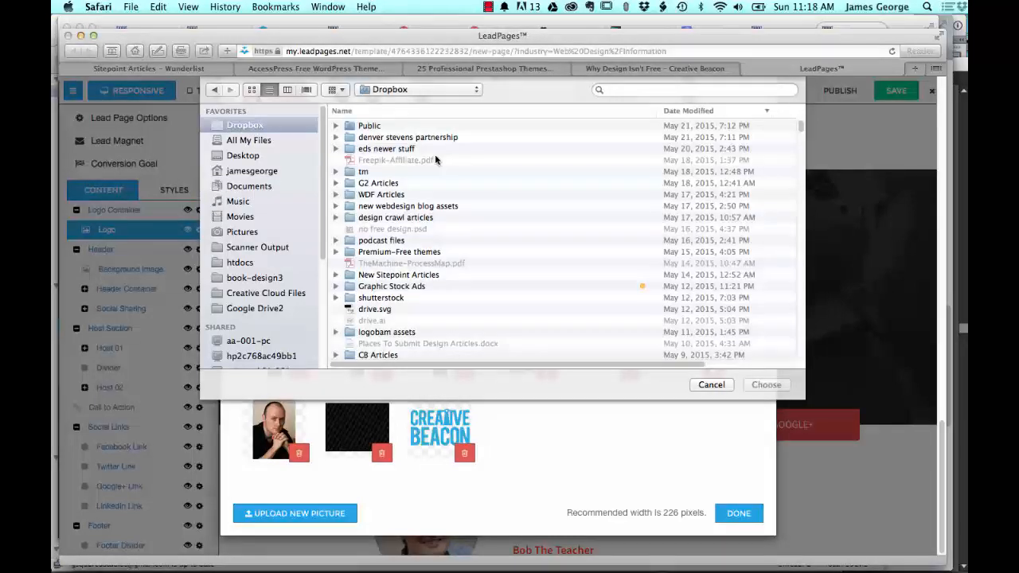
{"action": "double_click", "coordinate": [363, 331]}
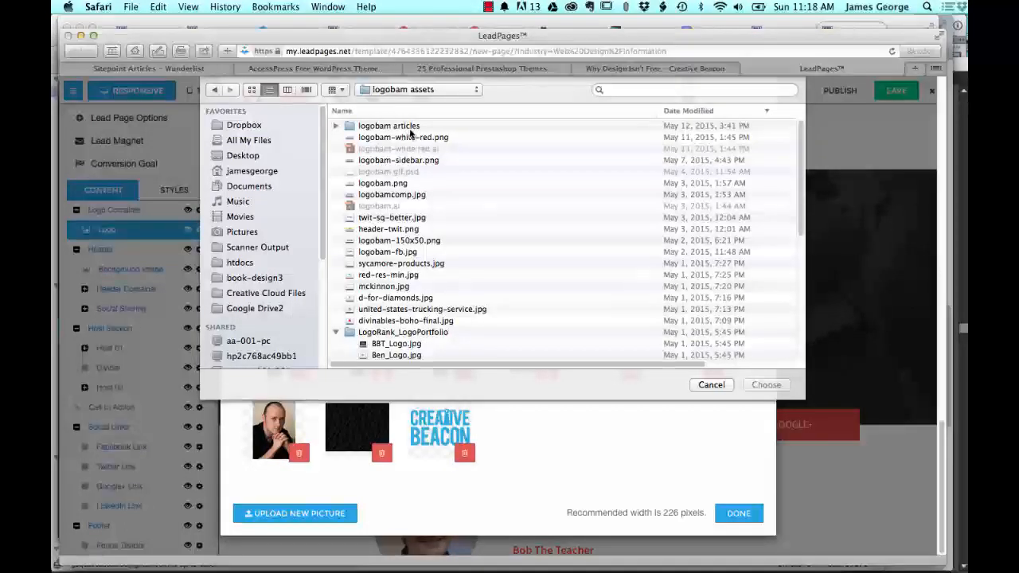
Step: Preview the logo files in the folder, upload logobam-150x50.png and close the image options
{"action": "right_click", "coordinate": [410, 137]}
{"action": "left_click", "coordinate": [439, 141]}
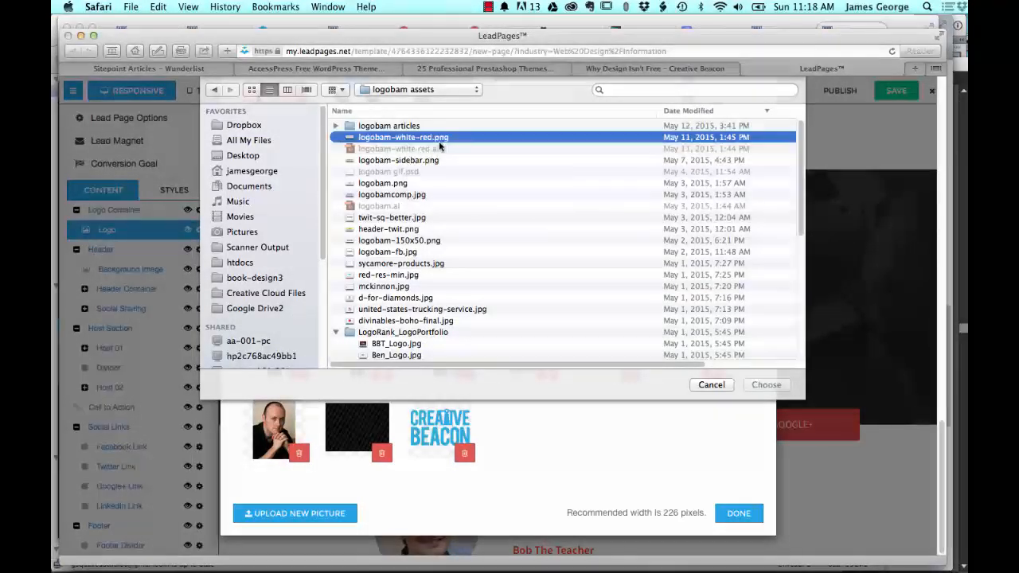
{"action": "left_click", "coordinate": [391, 184]}
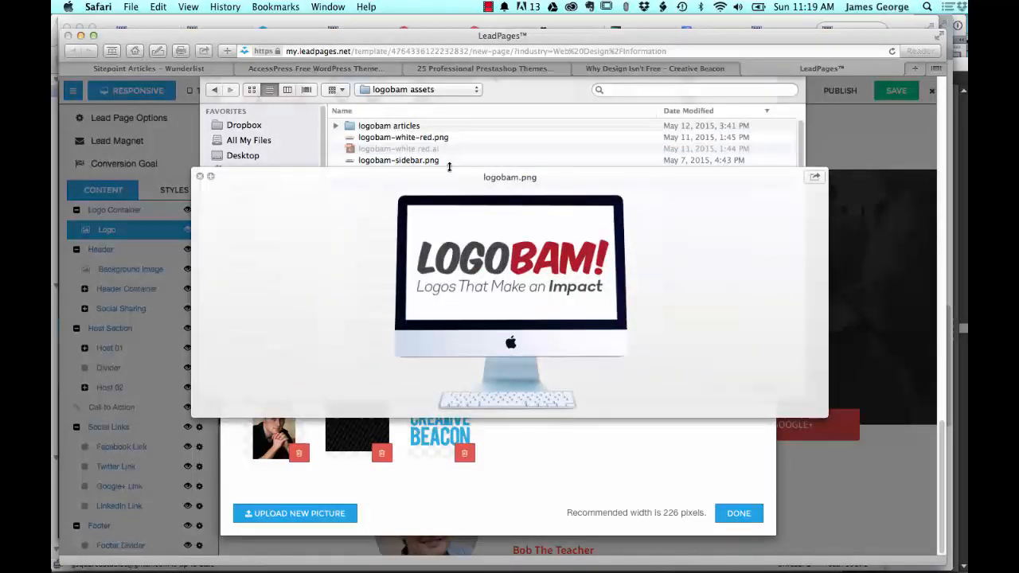
{"action": "key", "text": "Down"}
{"action": "key", "text": "Down"}
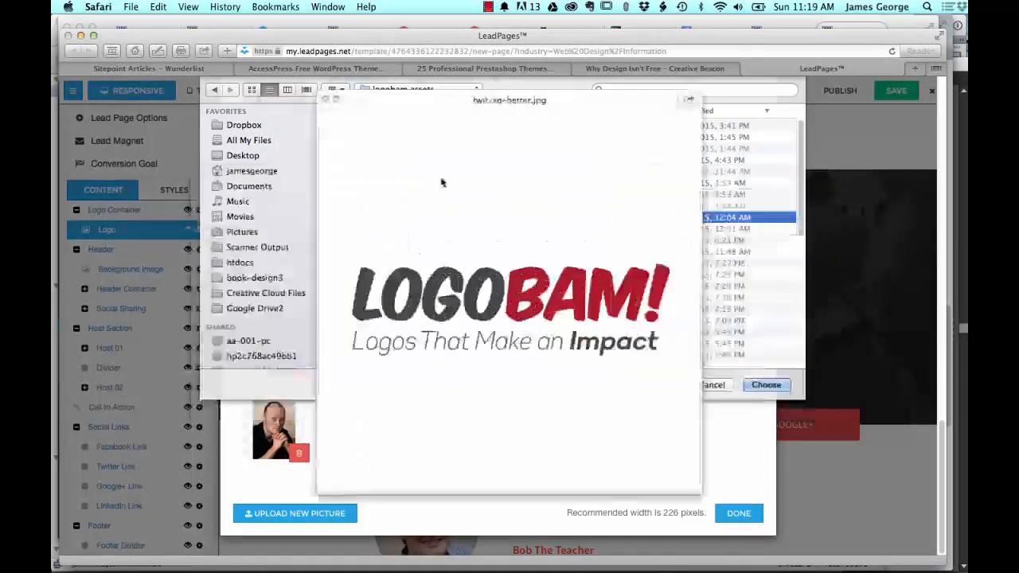
{"action": "key", "text": "Down"}
{"action": "key", "text": "Down"}
{"action": "key", "text": "Down"}
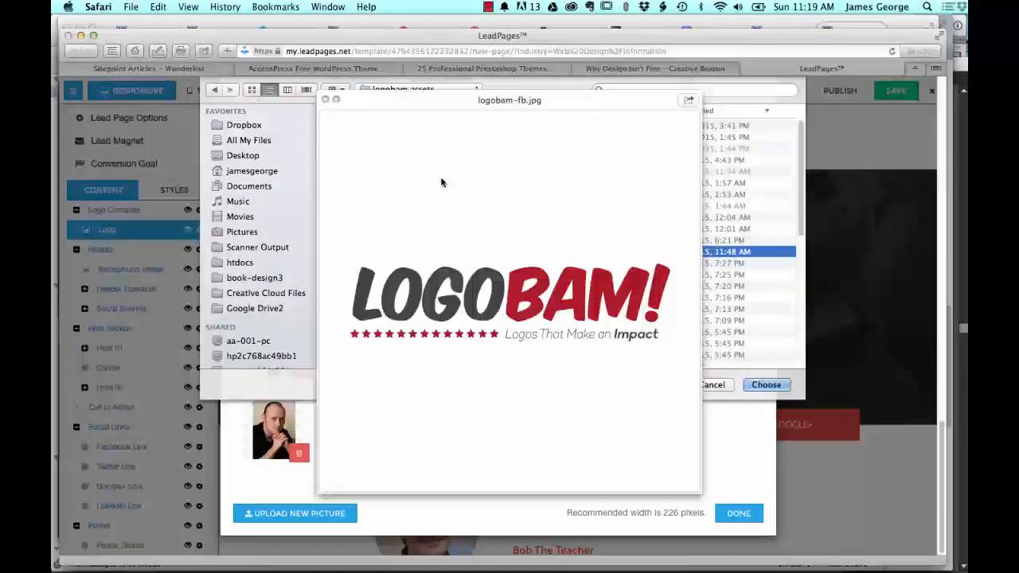
{"action": "key", "text": "Up"}
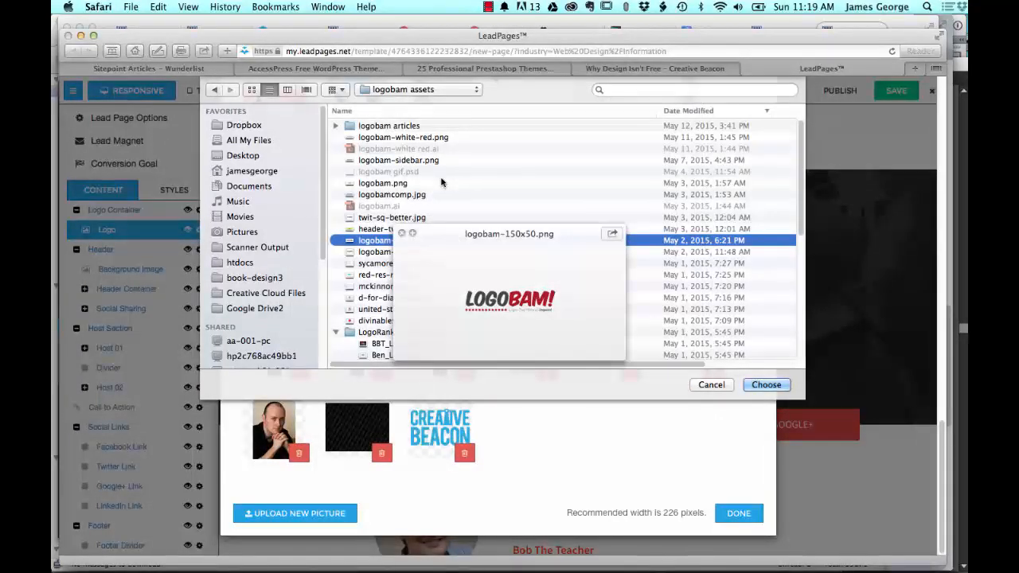
{"action": "left_click", "coordinate": [766, 385]}
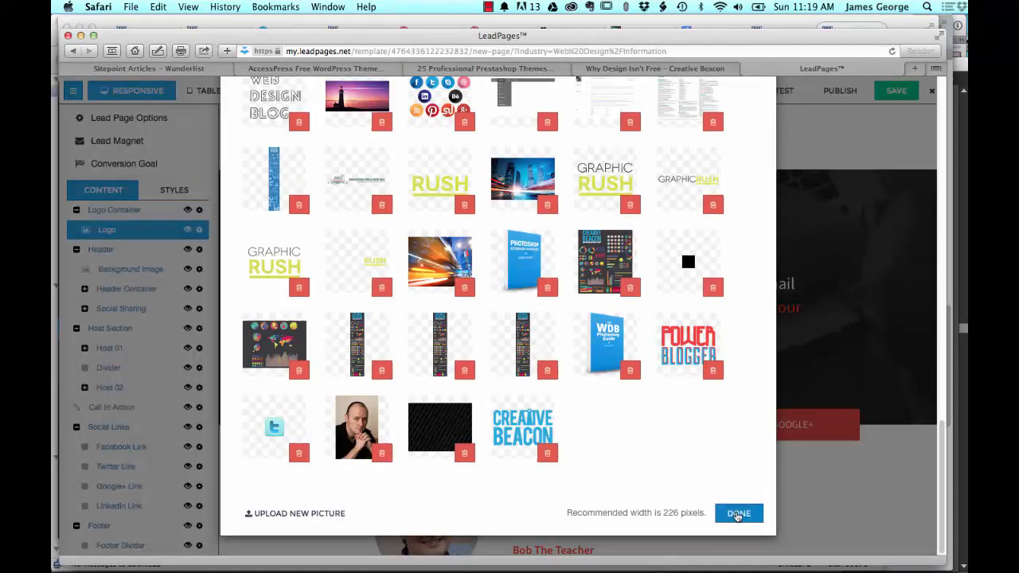
{"action": "left_click", "coordinate": [738, 514]}
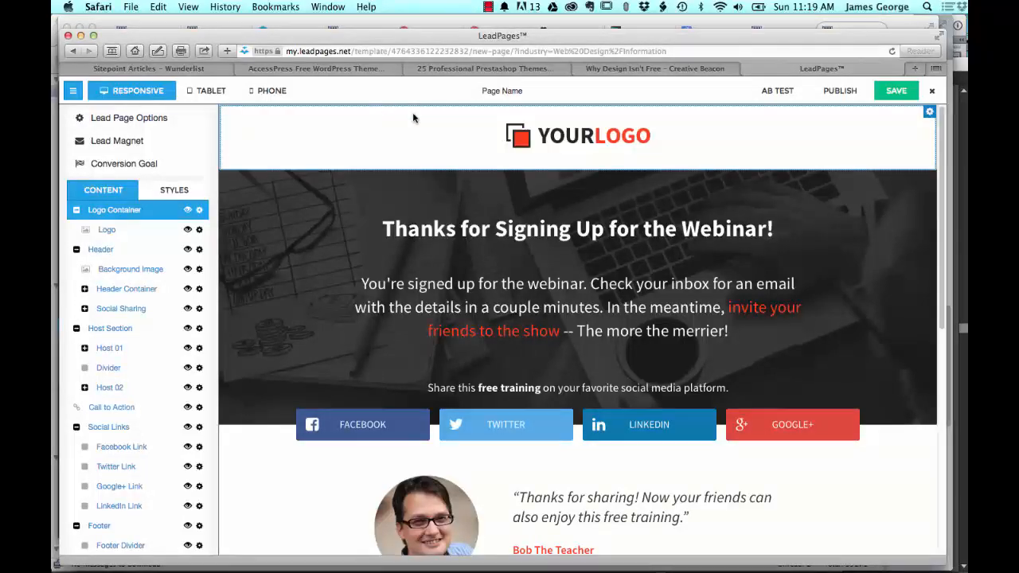
Step: Replace the placeholder logo in the page header with the uploaded LOGOBAM! image
{"action": "left_click", "coordinate": [563, 139]}
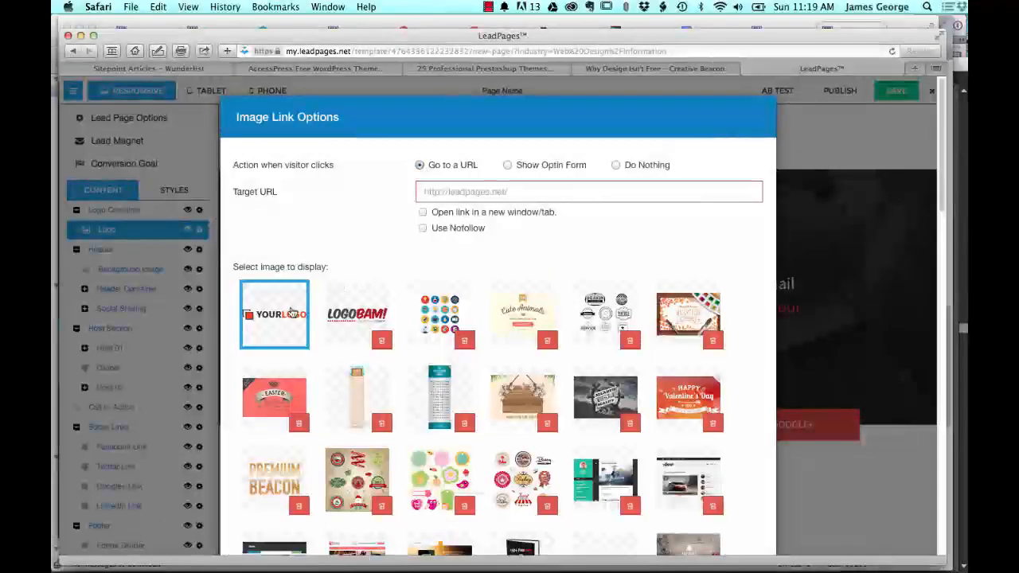
{"action": "scroll", "coordinate": [557, 267], "scroll_direction": "down", "scroll_amount": 10}
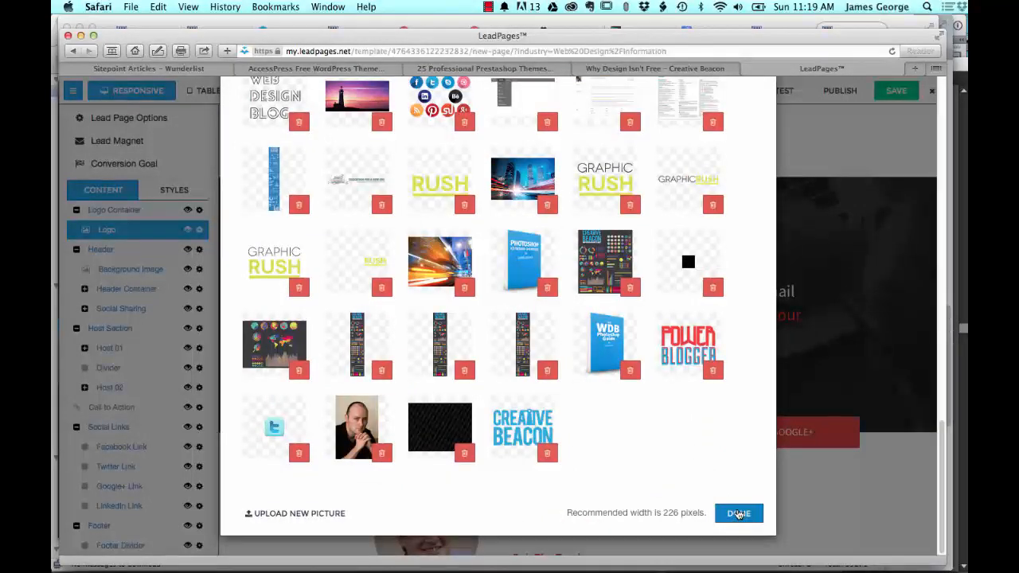
{"action": "left_click", "coordinate": [740, 513]}
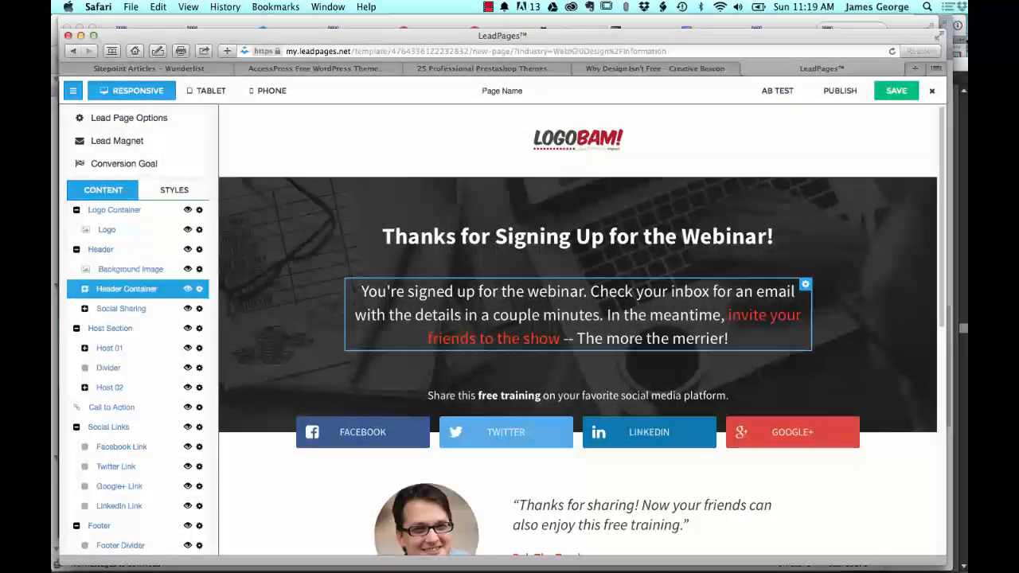
Step: Replace the word "Webinar" with "site" in the "Thanks for Signing Up" headline
{"action": "left_click", "coordinate": [558, 237]}
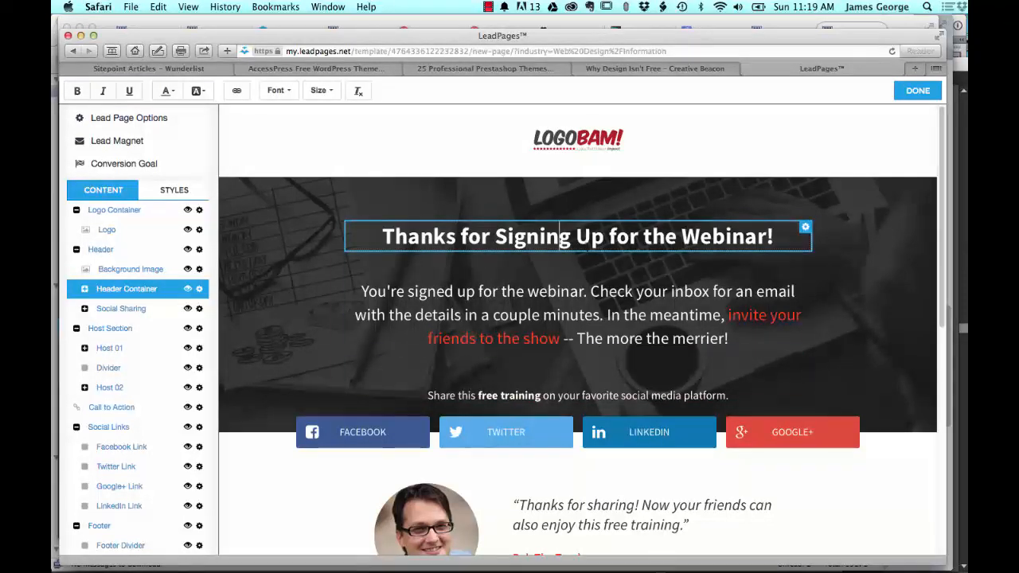
{"action": "left_click", "coordinate": [805, 227]}
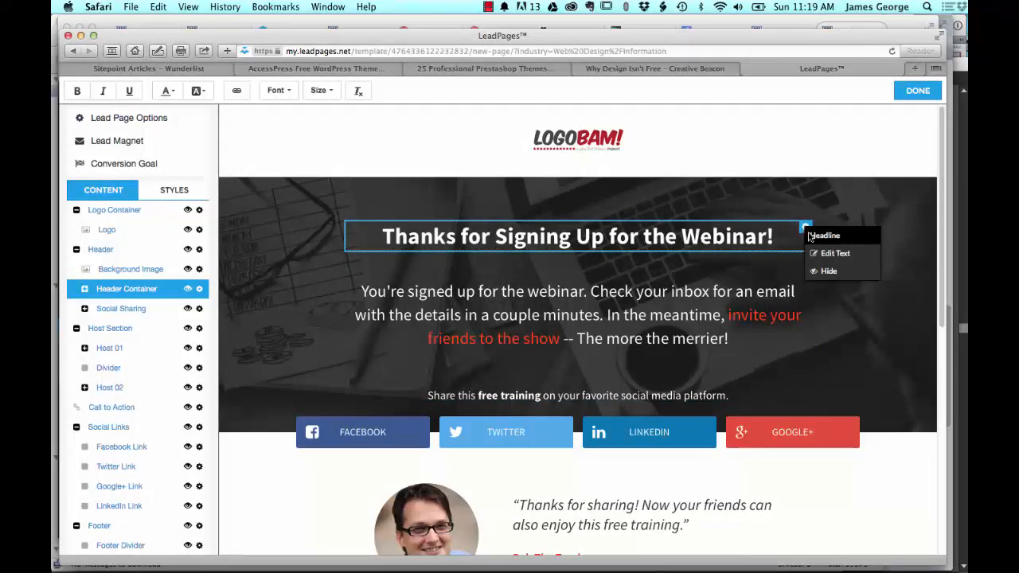
{"action": "left_click", "coordinate": [822, 254]}
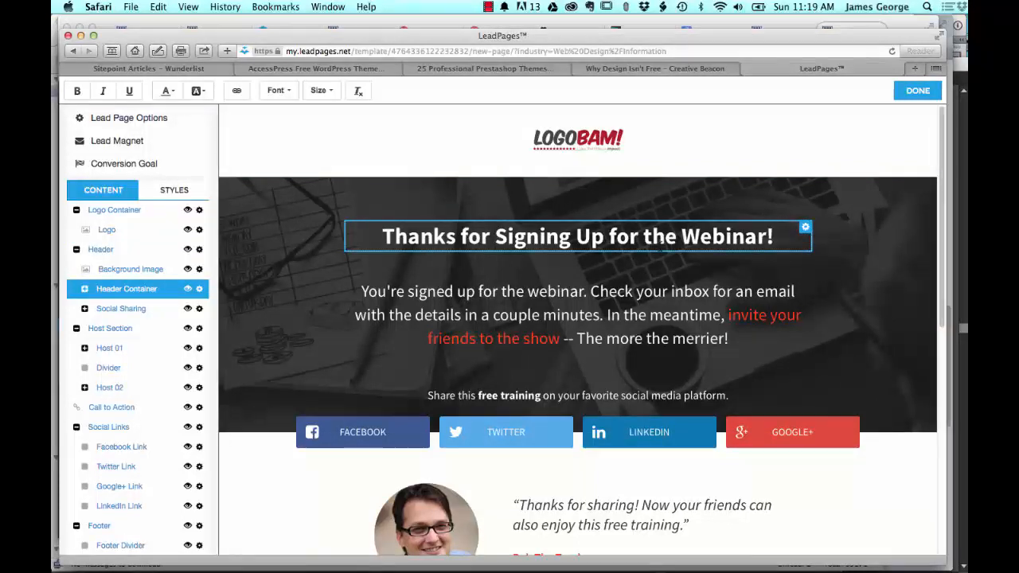
{"action": "double_click", "coordinate": [661, 236]}
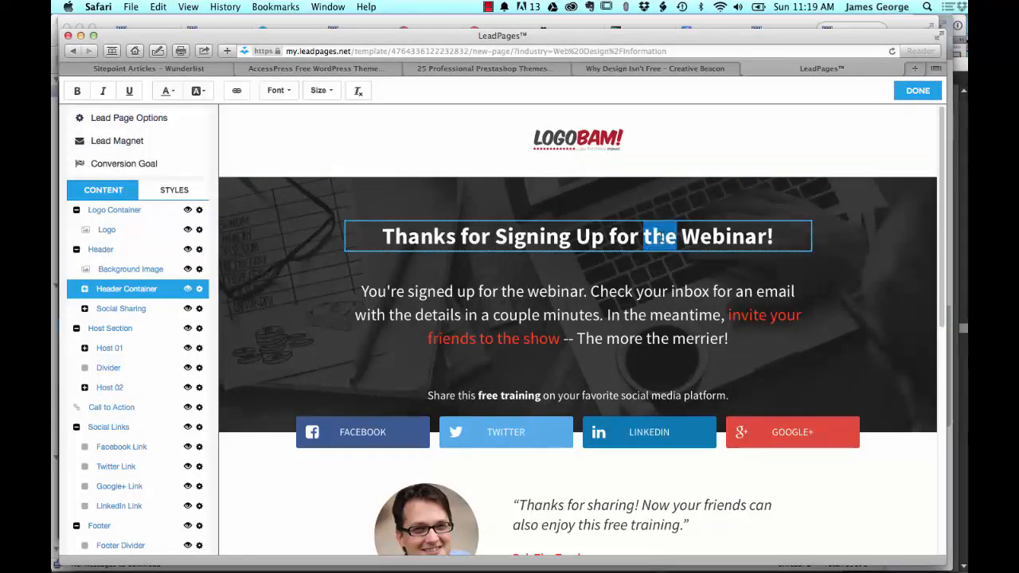
{"action": "left_click", "coordinate": [733, 236]}
{"action": "double_click", "coordinate": [712, 233]}
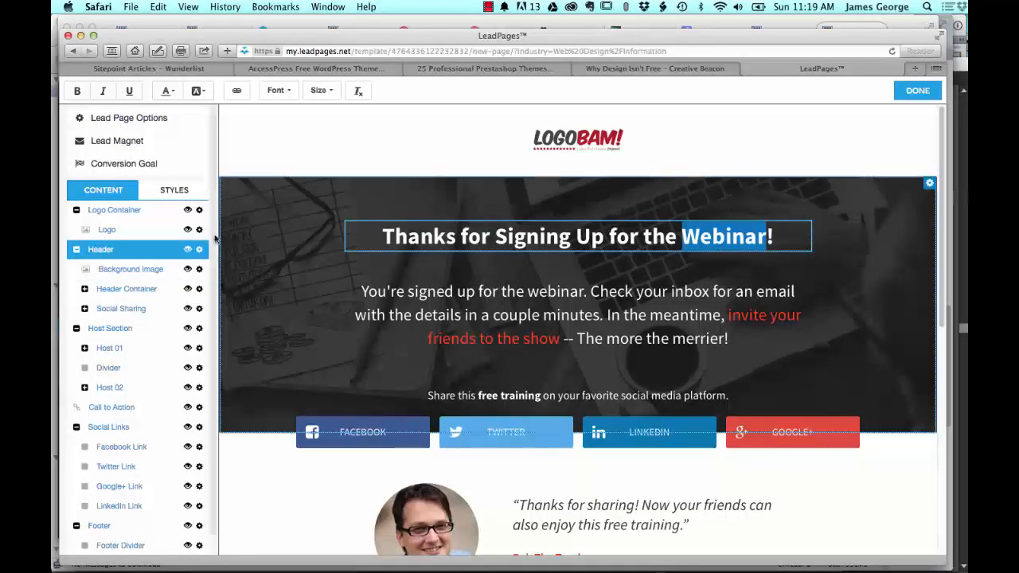
{"action": "scroll", "coordinate": [127, 321], "scroll_direction": "down", "scroll_amount": 1}
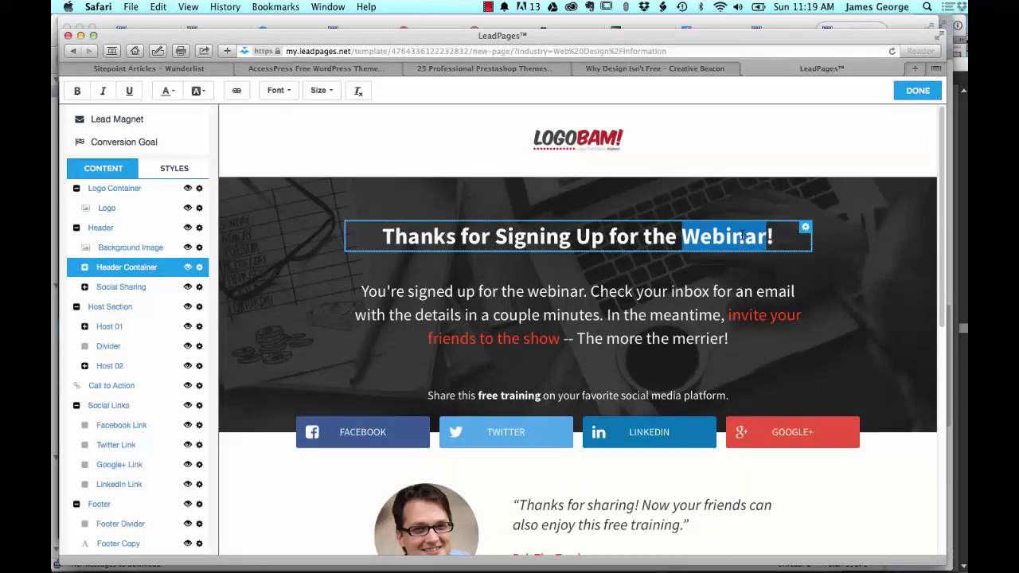
{"action": "type", "text": "site"}
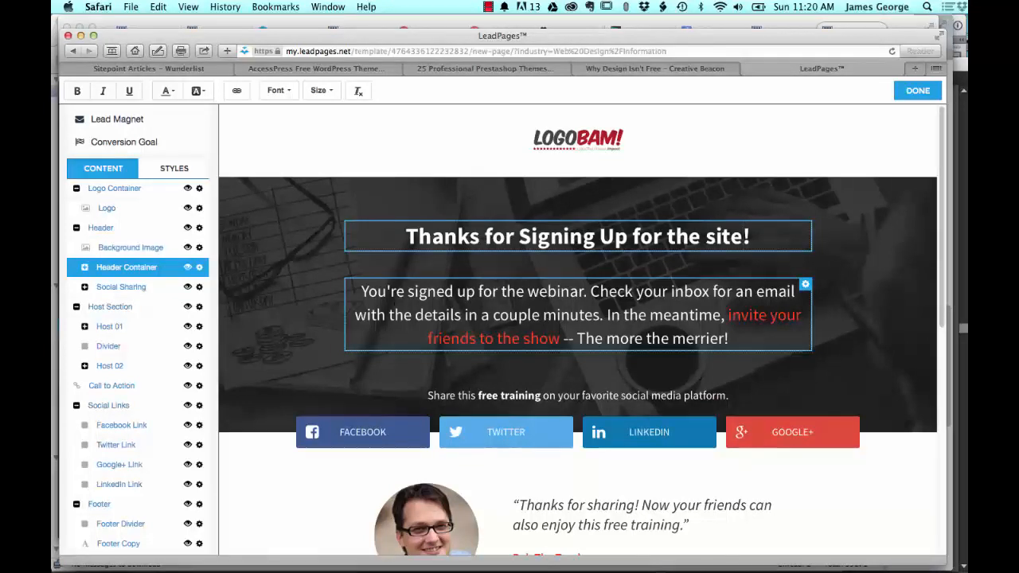
Step: Replace the webinar paragraph below the headline with "Thank you for joining my website. I look forward to seeing you there."
{"action": "triple_click", "coordinate": [386, 291]}
{"action": "left_click", "coordinate": [438, 314]}
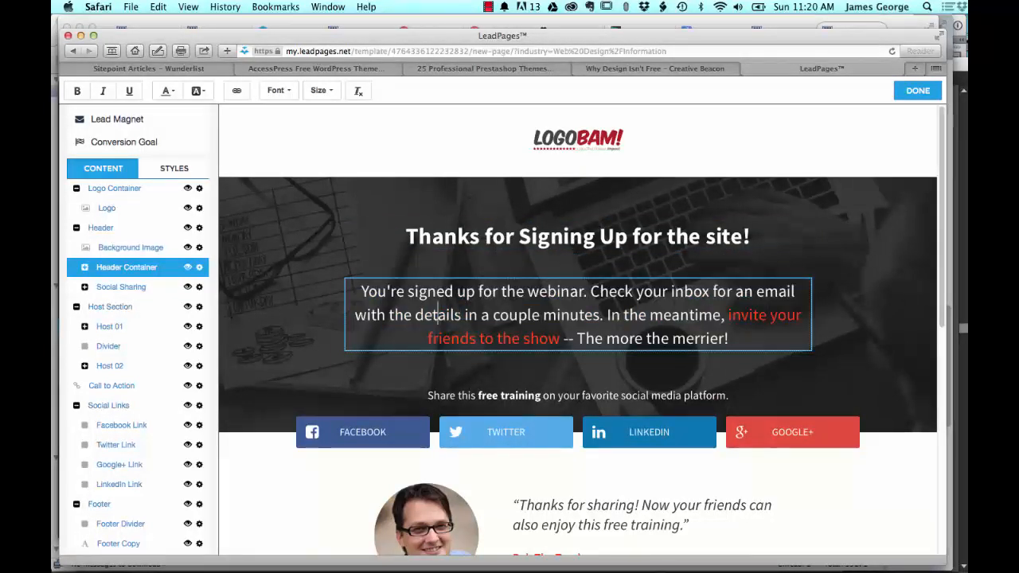
{"action": "left_click_drag", "start_coordinate": [730, 340], "coordinate": [361, 291]}
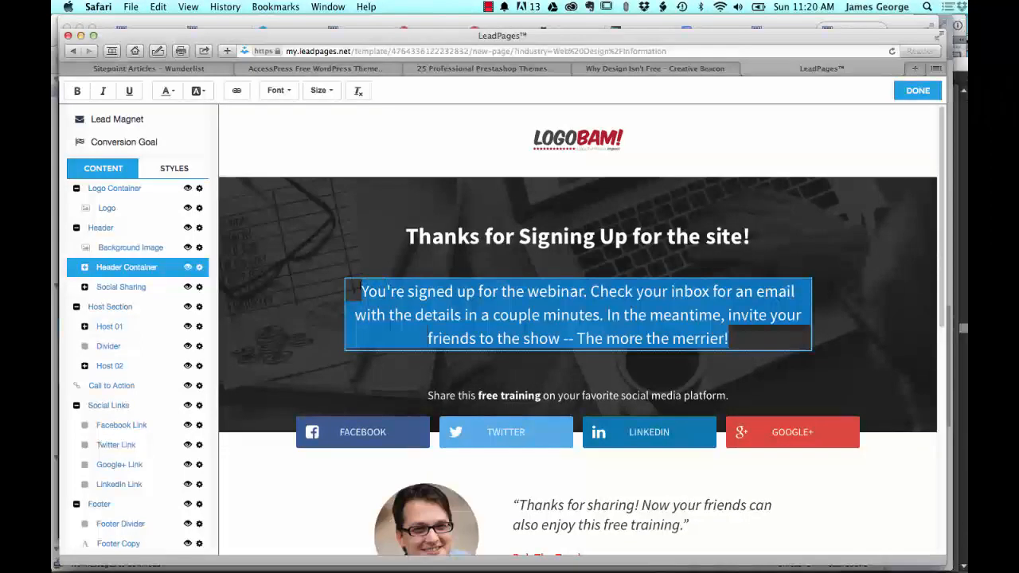
{"action": "type", "text": "Thank"}
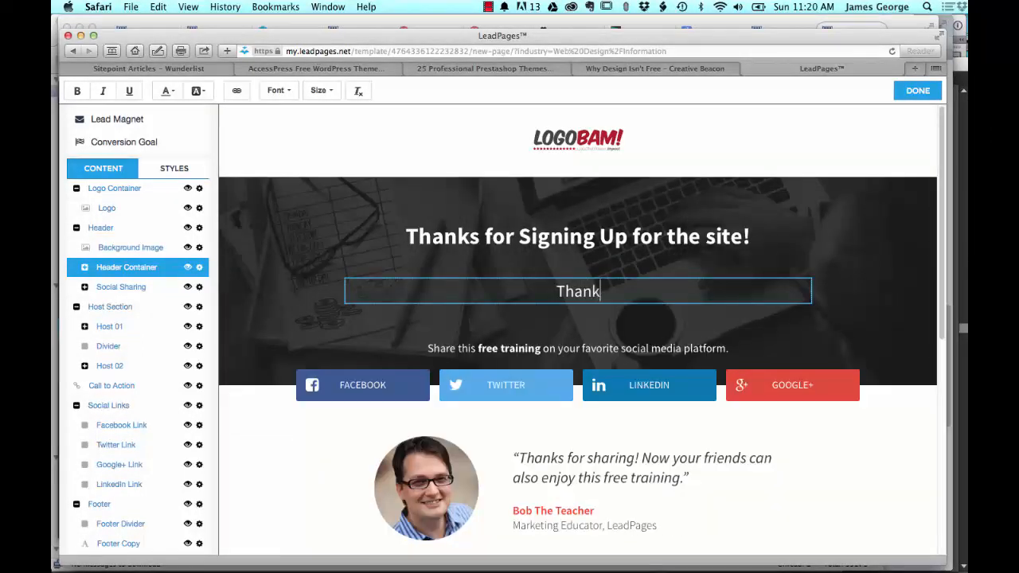
{"action": "type", "text": " you for"}
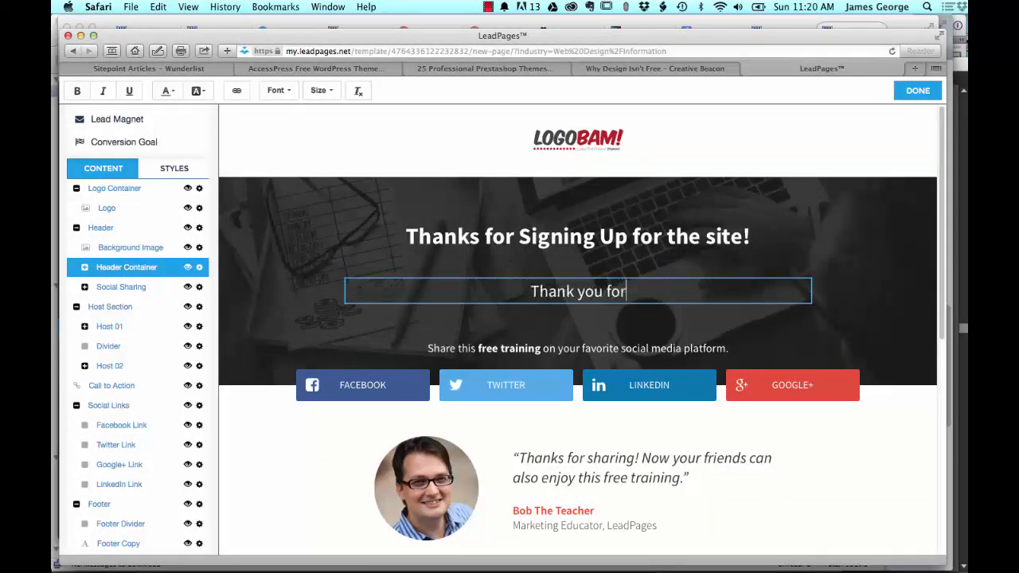
{"action": "type", "text": " joini"}
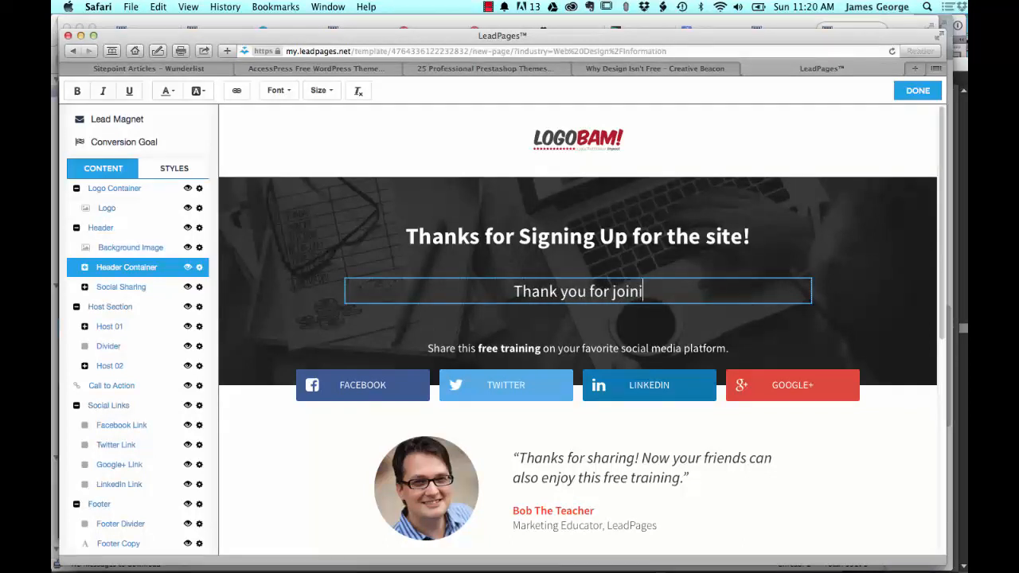
{"action": "type", "text": "ng my website."}
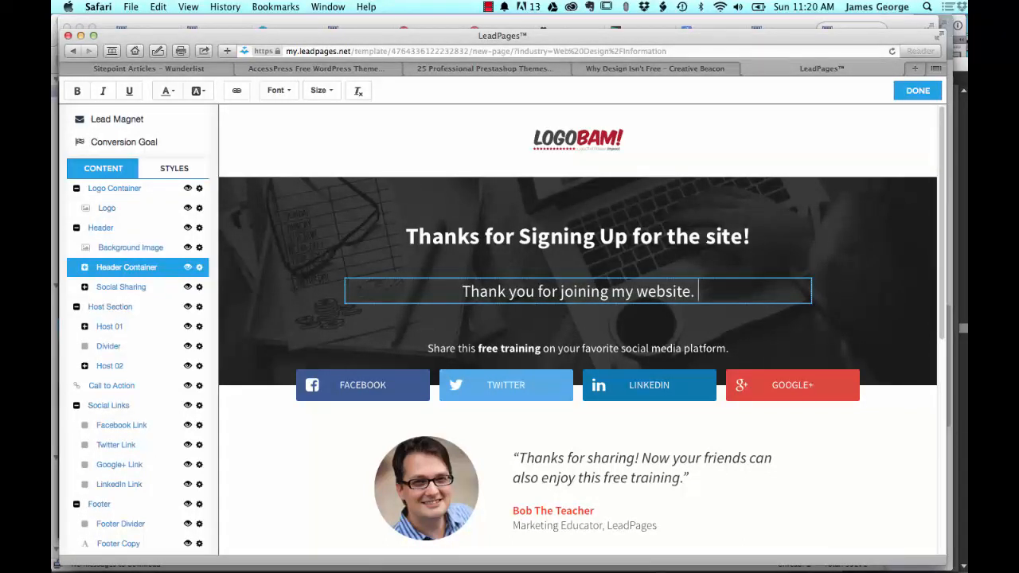
{"action": "type", "text": " I look fo"}
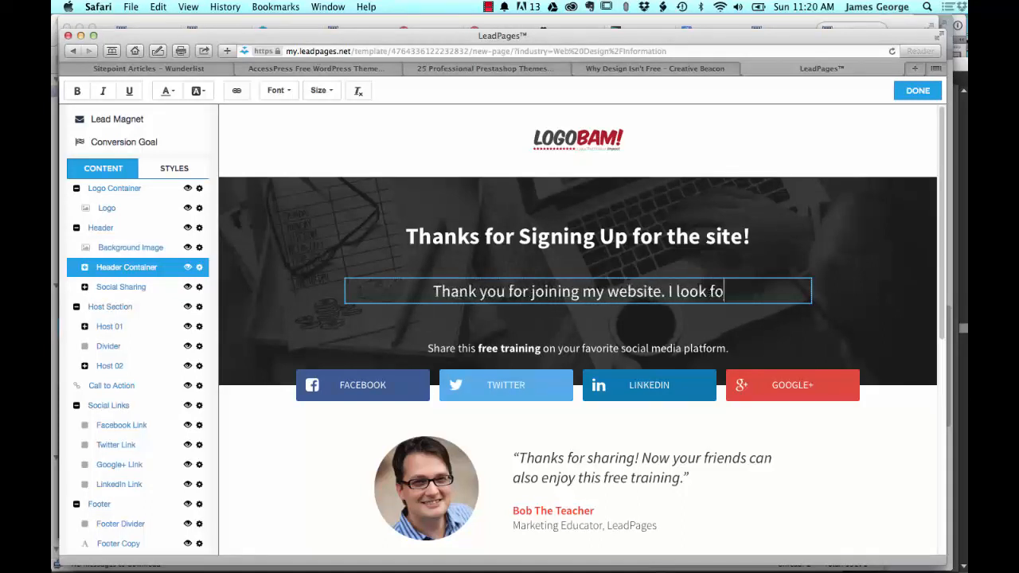
{"action": "type", "text": "rward to"}
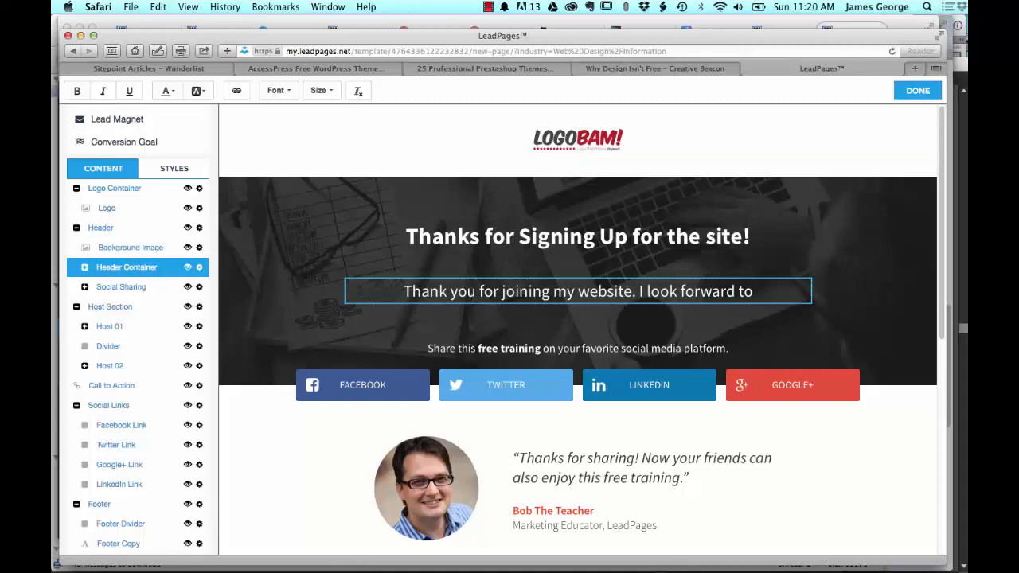
{"action": "type", "text": " seeing you the"}
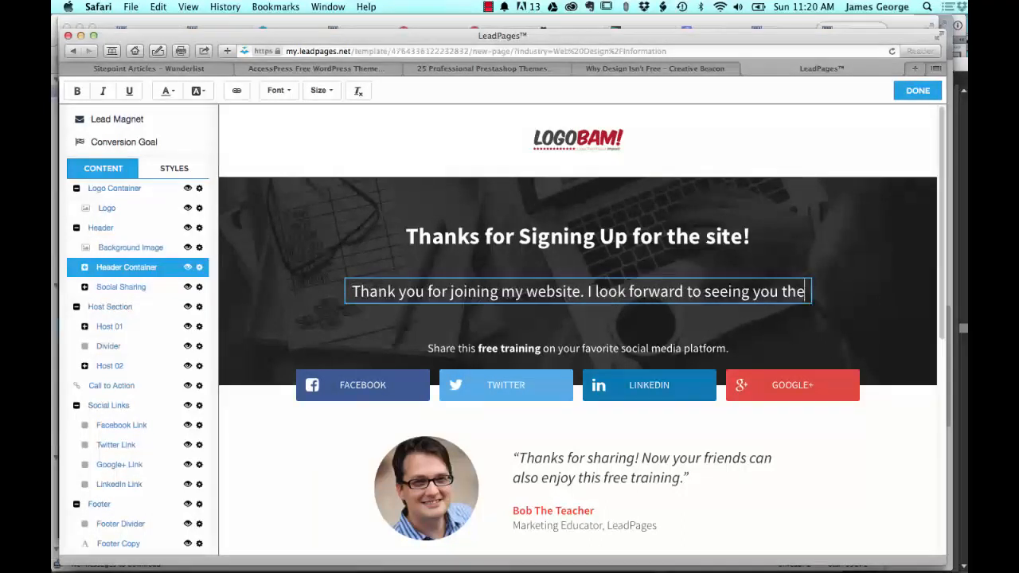
{"action": "type", "text": "re. In the mean time,"}
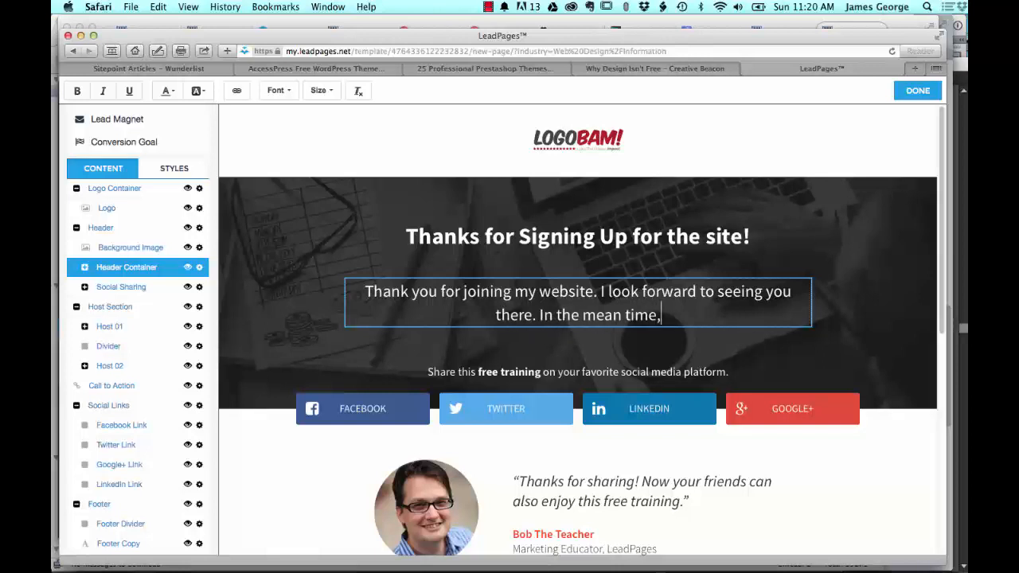
Step: Continue the header paragraph with "In the mean time, you can visit me on these social media sites:"
{"action": "type", "text": "n visit"}
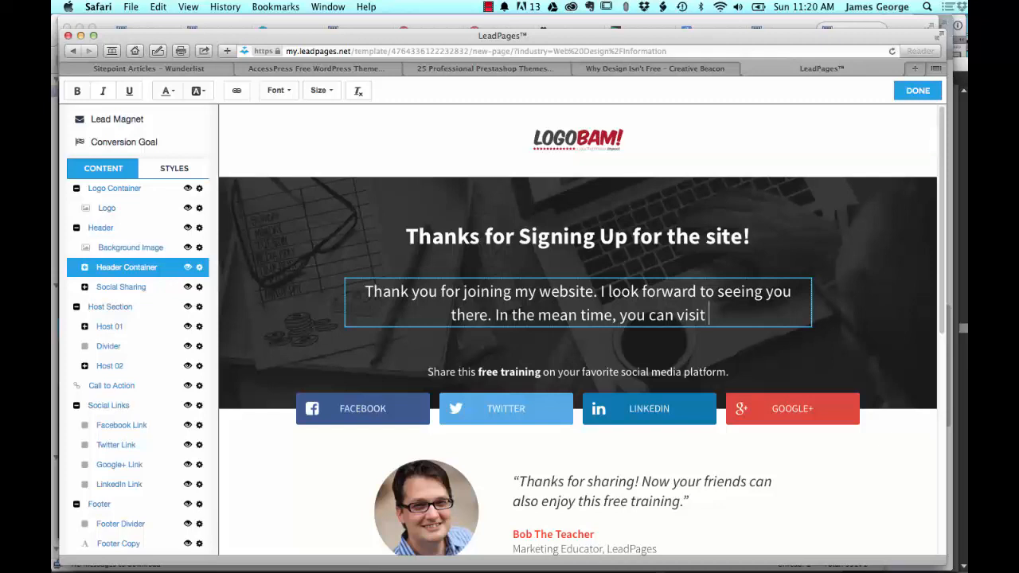
{"action": "type", "text": " me on t"}
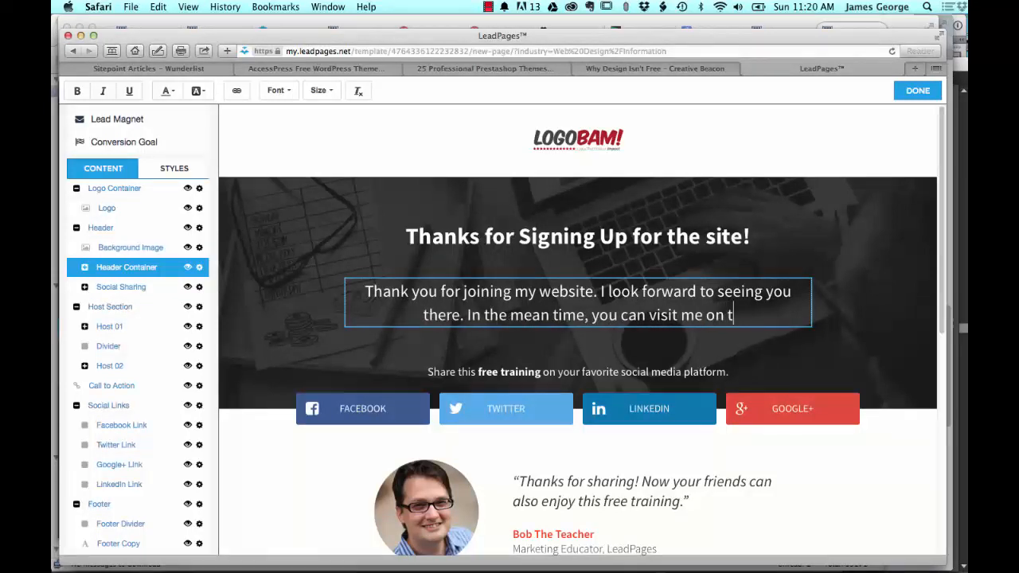
{"action": "type", "text": "hese social "}
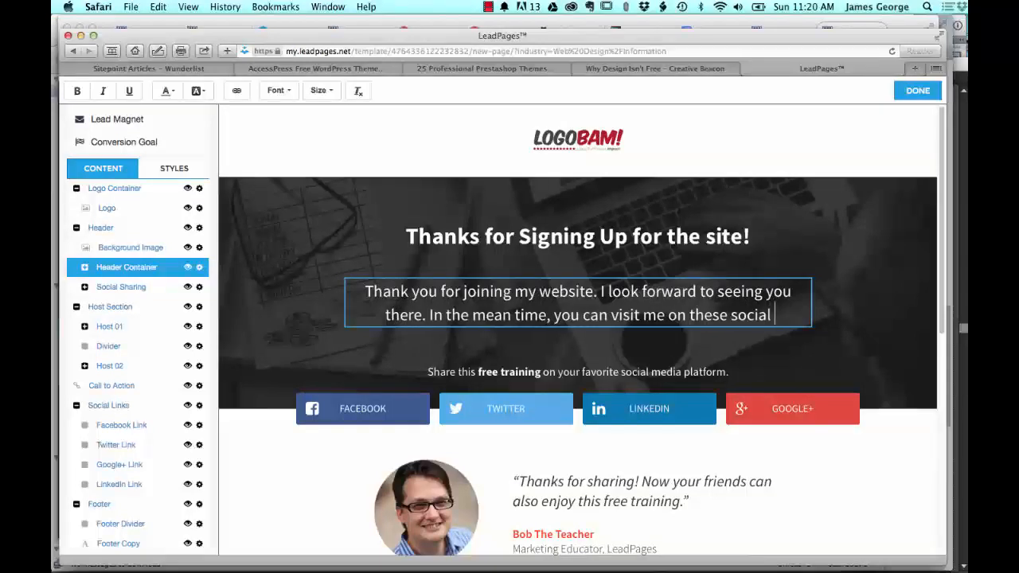
{"action": "type", "text": "media sites"}
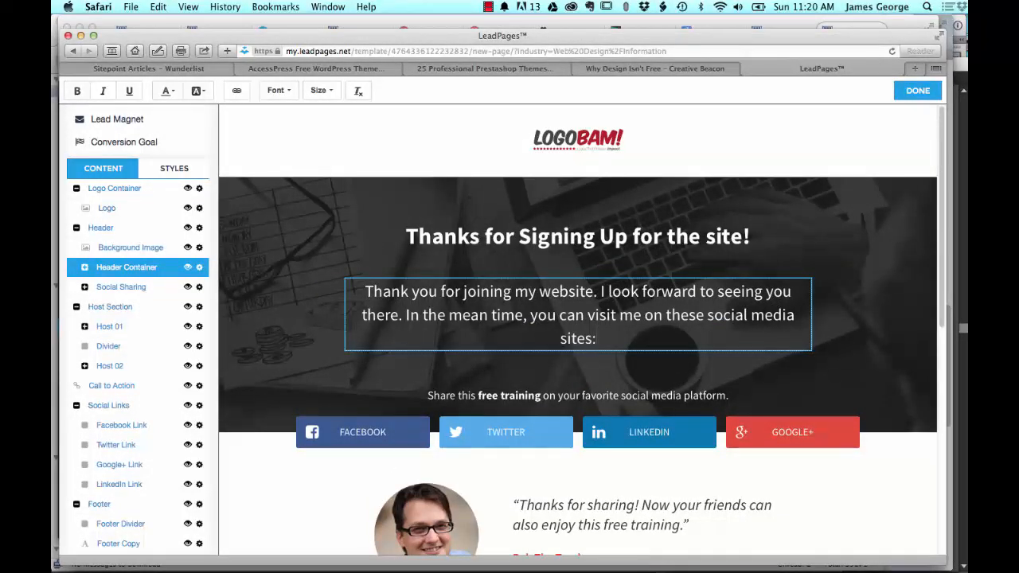
{"action": "type", "text": ":"}
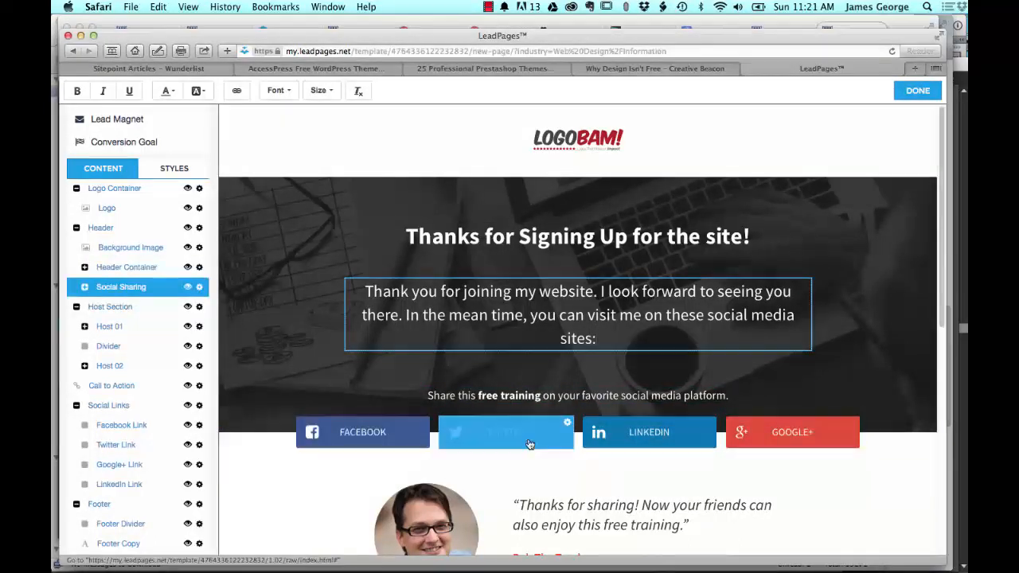
Step: Inspect the share URL options of the Facebook and Twitter buttons, leaving both URLs blank
{"action": "scroll", "coordinate": [856, 391], "scroll_direction": "down", "scroll_amount": 3}
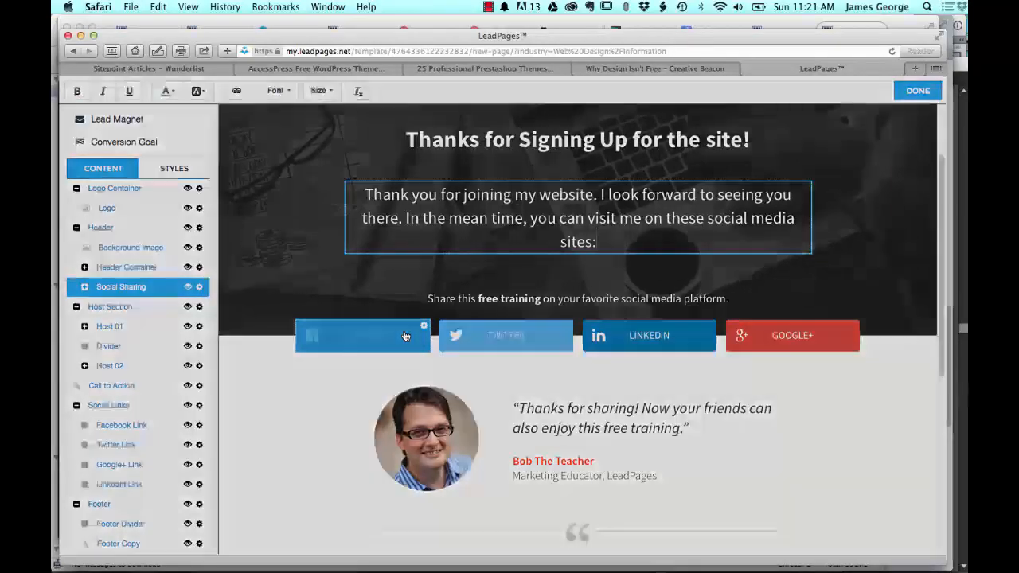
{"action": "left_click", "coordinate": [404, 335]}
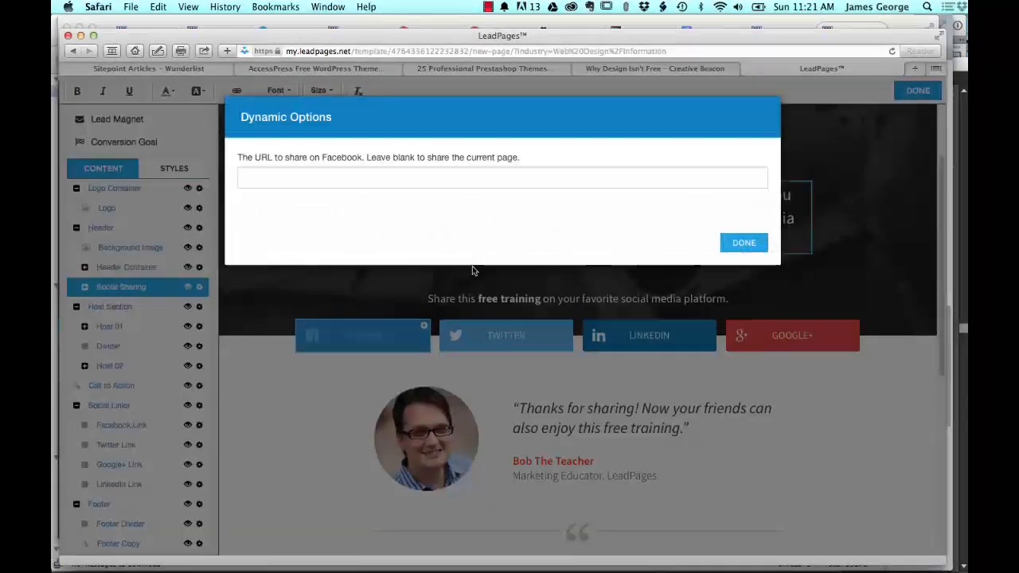
{"action": "left_click", "coordinate": [316, 170]}
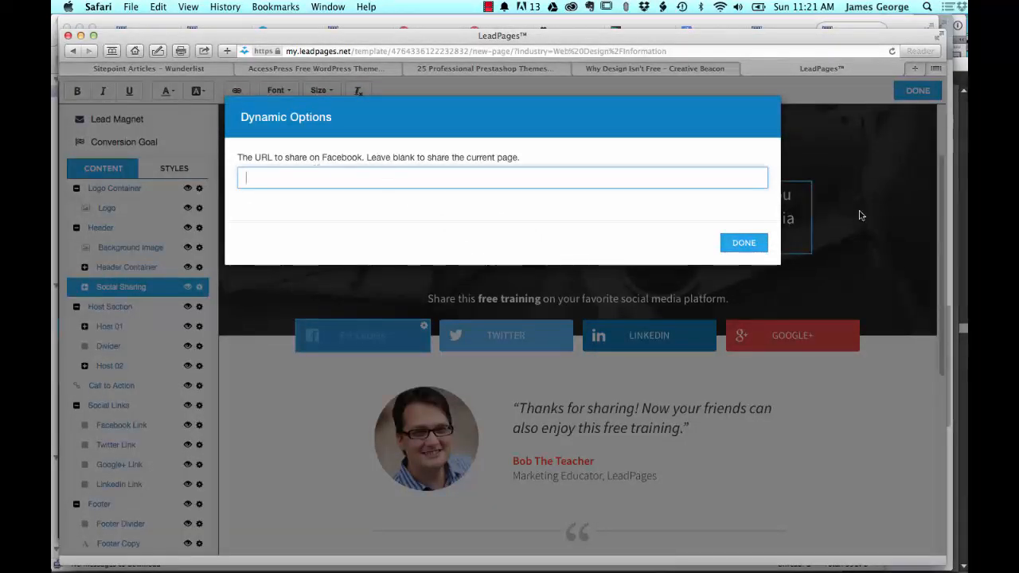
{"action": "left_click", "coordinate": [744, 243]}
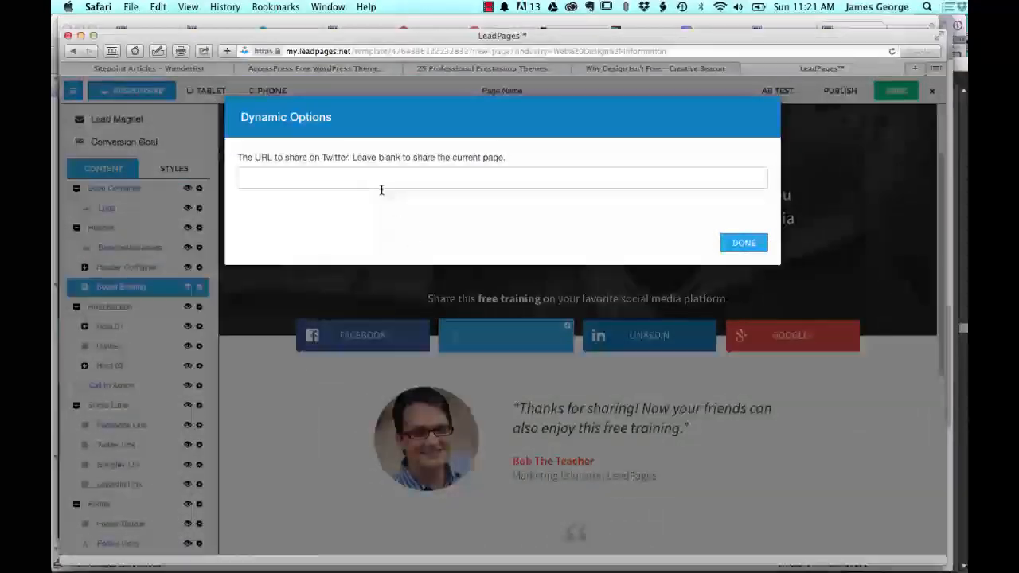
{"action": "left_click", "coordinate": [744, 243]}
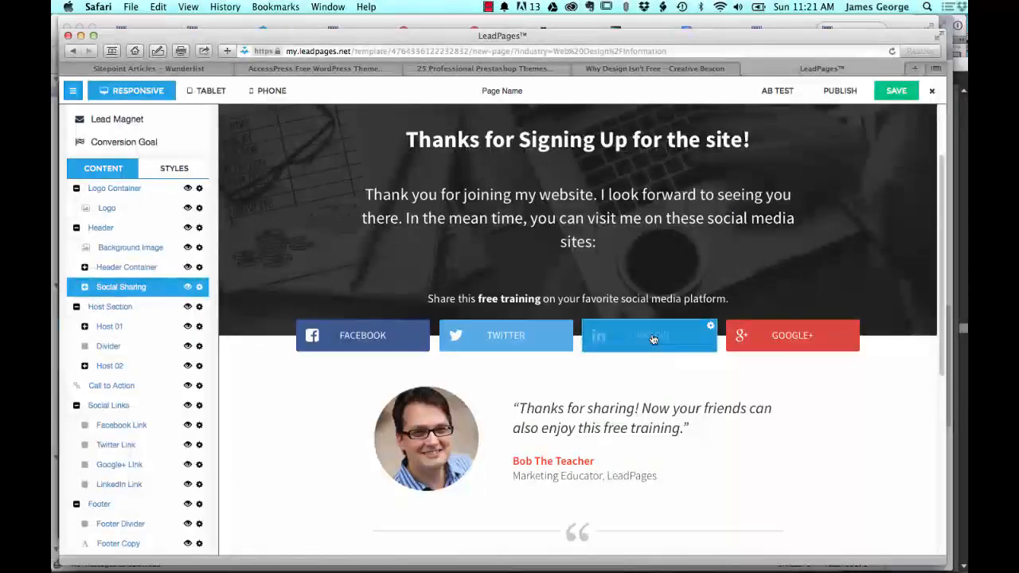
Step: Replace the first host's photo with the square head-and-shoulders portrait of the bald man from the image library
{"action": "scroll", "coordinate": [422, 359], "scroll_direction": "down", "scroll_amount": 3}
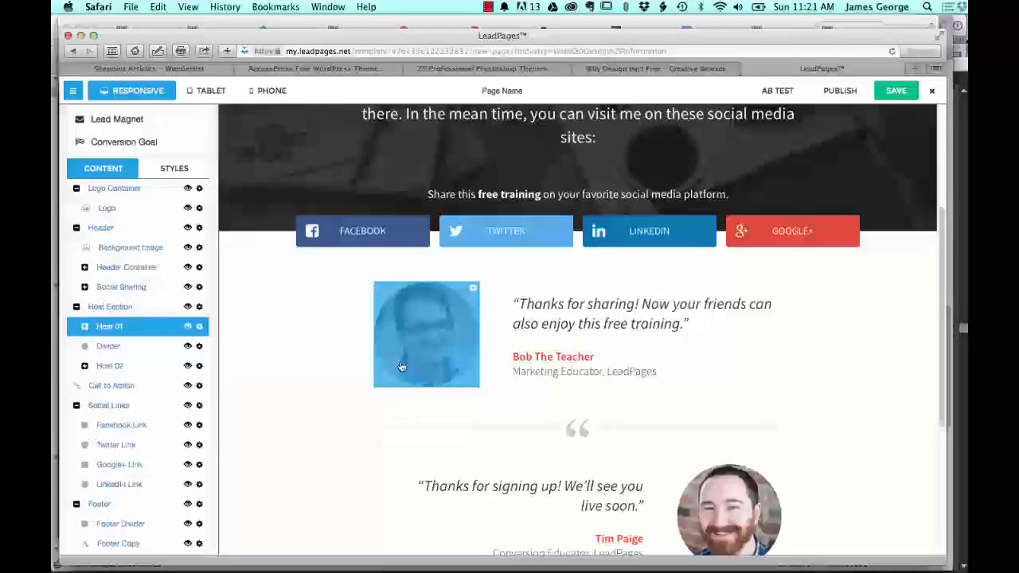
{"action": "left_click", "coordinate": [428, 335]}
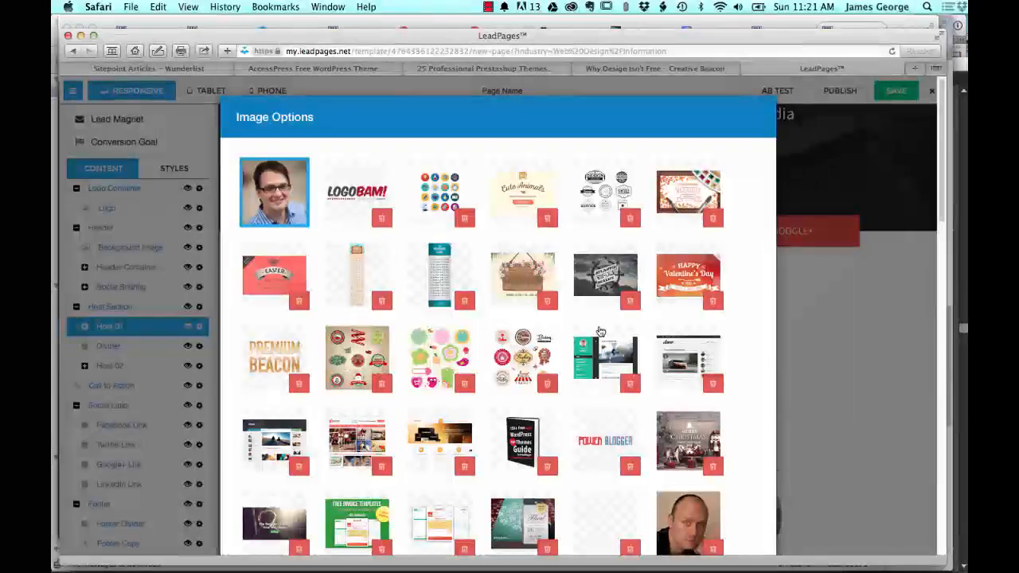
{"action": "scroll", "coordinate": [626, 341], "scroll_direction": "down", "scroll_amount": 2}
{"action": "left_click", "coordinate": [688, 427]}
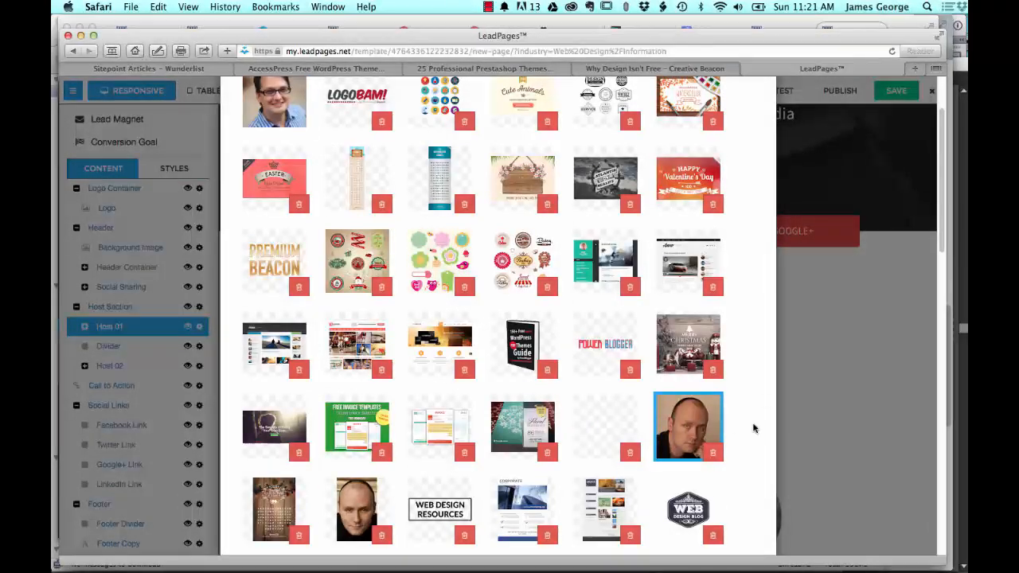
{"action": "scroll", "coordinate": [614, 415], "scroll_direction": "down", "scroll_amount": 10}
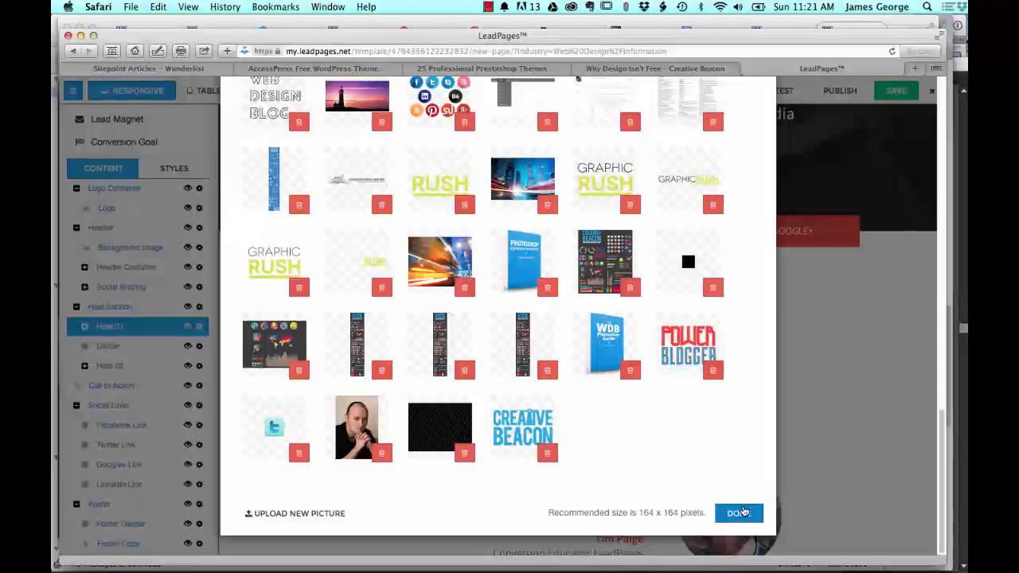
{"action": "left_click", "coordinate": [737, 514]}
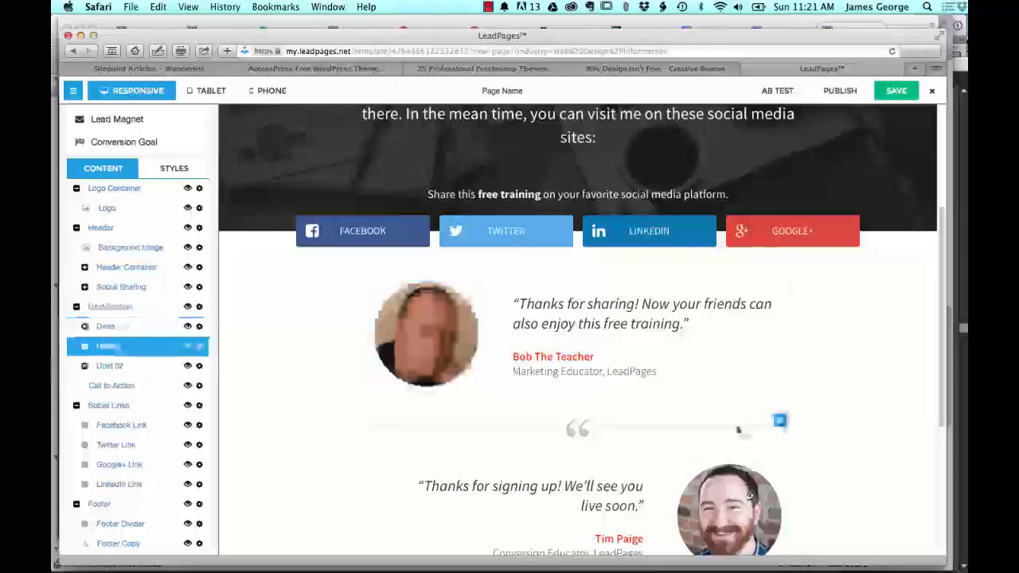
Step: Replace the first host's name with the page owner's full name, review the page and finish the text editing
{"action": "left_click", "coordinate": [534, 357]}
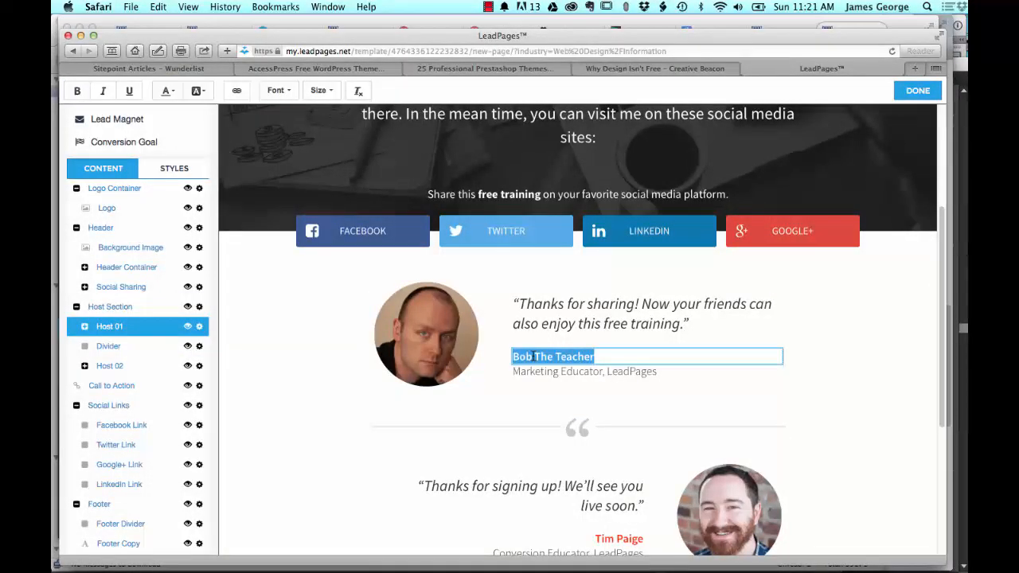
{"action": "type", "text": "James George"}
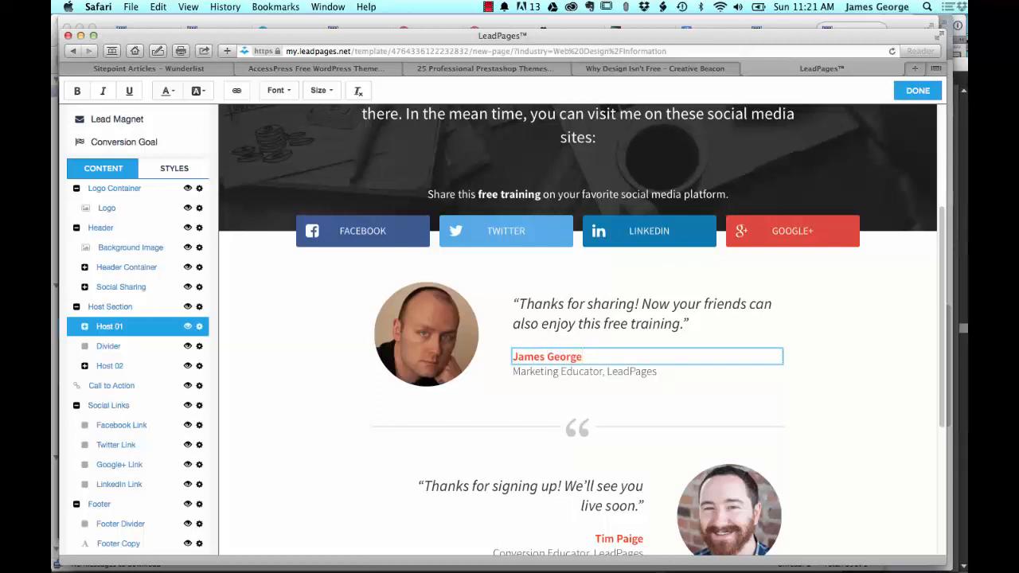
{"action": "scroll", "coordinate": [318, 287], "scroll_direction": "up", "scroll_amount": 2}
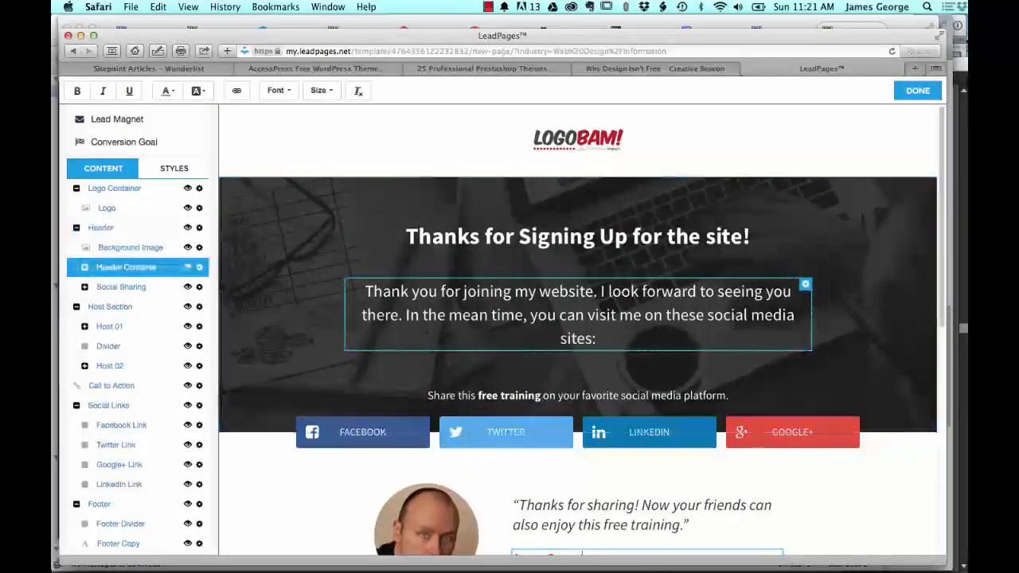
{"action": "scroll", "coordinate": [338, 329], "scroll_direction": "down", "scroll_amount": 5}
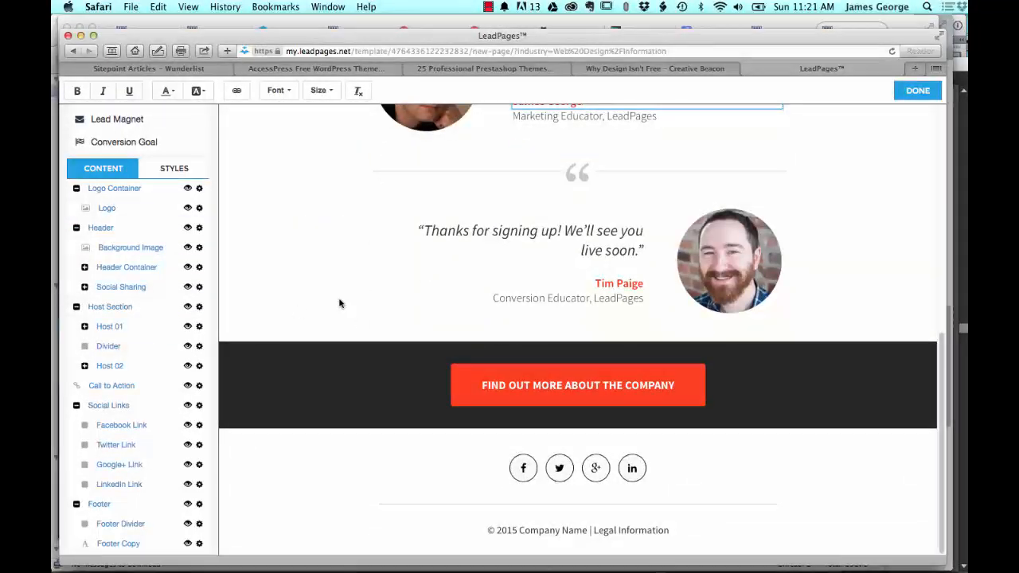
{"action": "scroll", "coordinate": [484, 280], "scroll_direction": "up", "scroll_amount": 6}
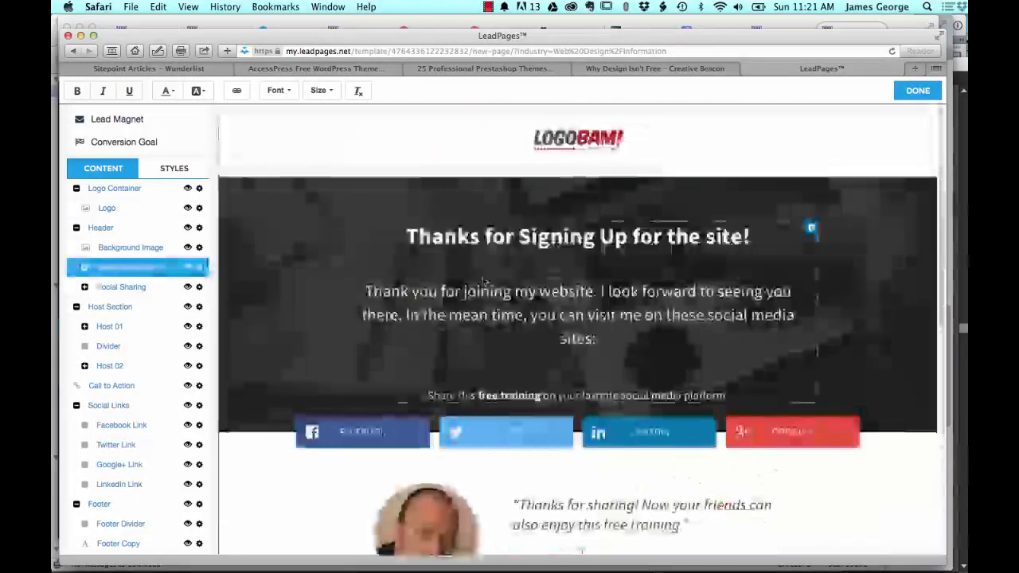
{"action": "left_click", "coordinate": [919, 92]}
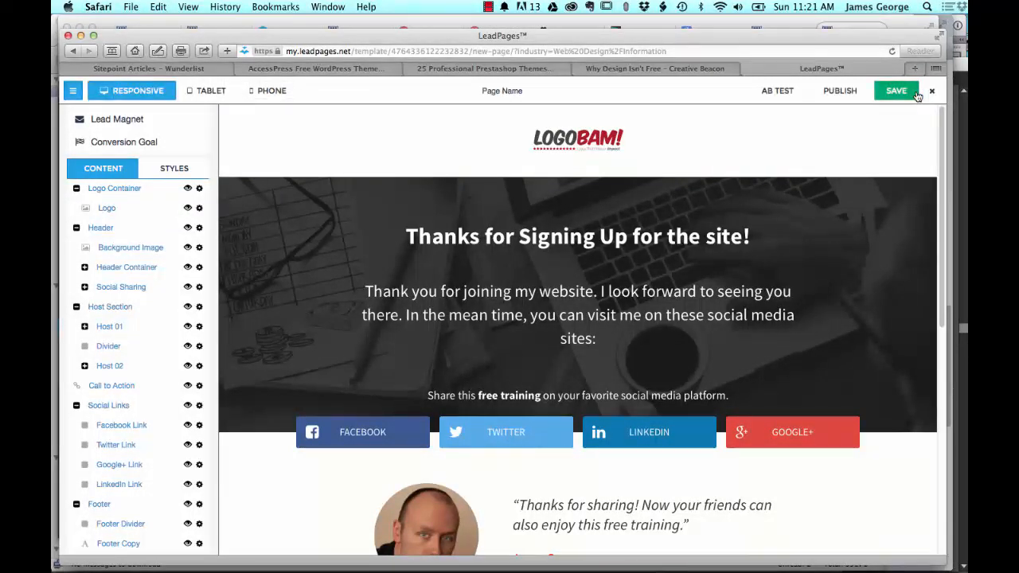
Step: Name the page "beacon thank you" in the lead page options
{"action": "left_click", "coordinate": [484, 92]}
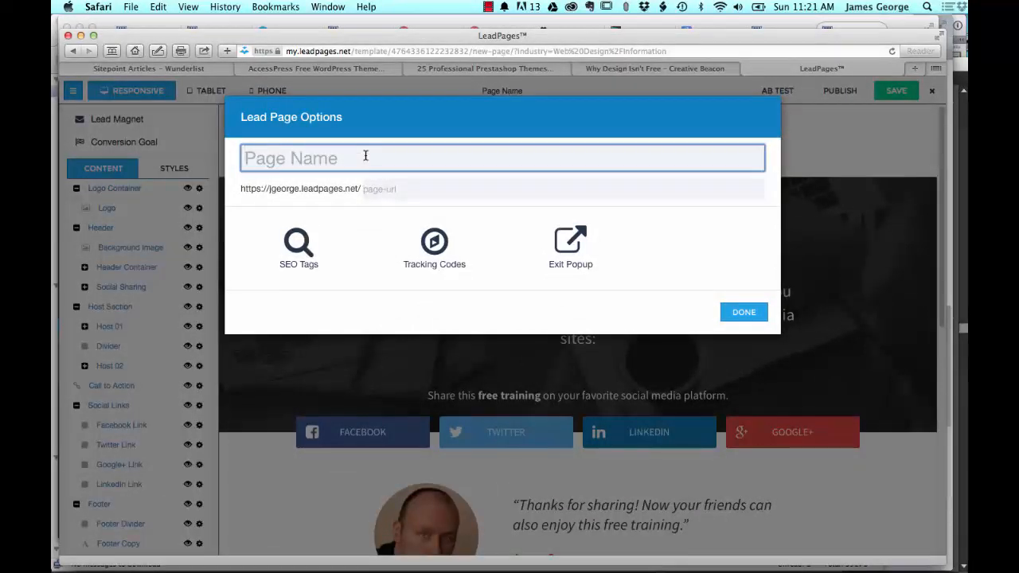
{"action": "type", "text": "c"}
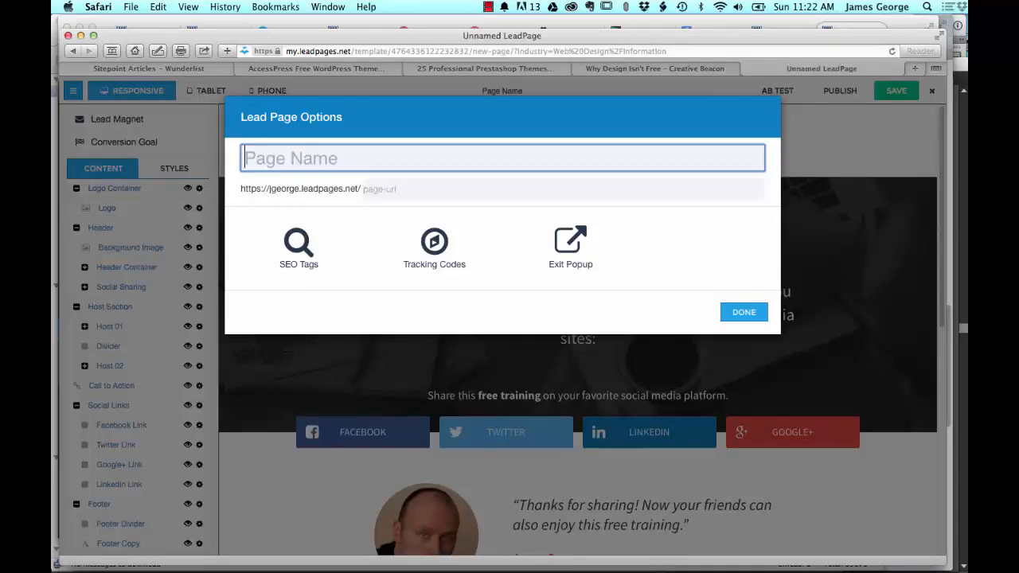
{"action": "type", "text": "beacon"}
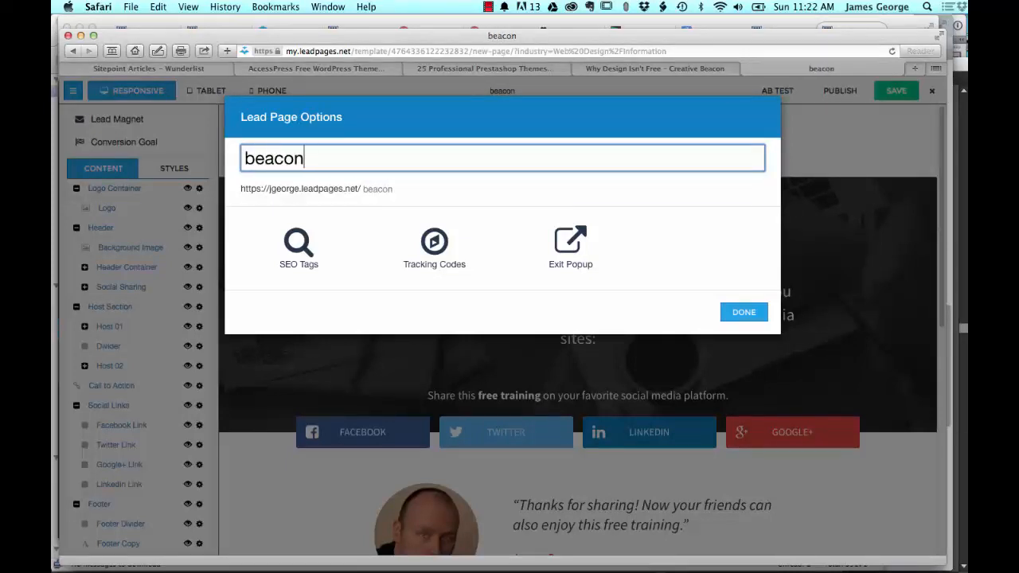
{"action": "type", "text": " thank you"}
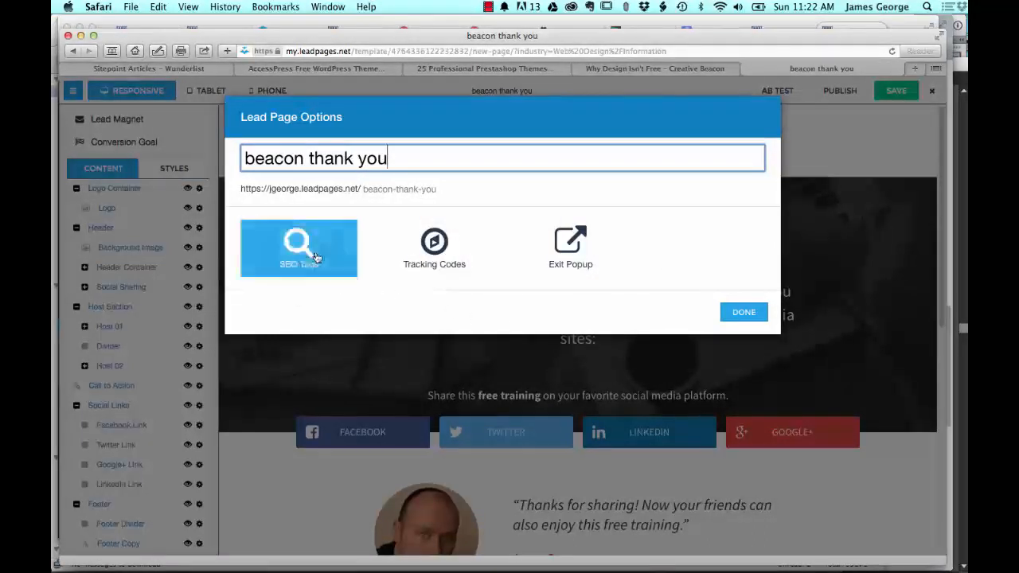
Step: Close the page options, attempt to save, and integrate the LeadBox form with MailChimp using the Beacon list
{"action": "left_click", "coordinate": [744, 313]}
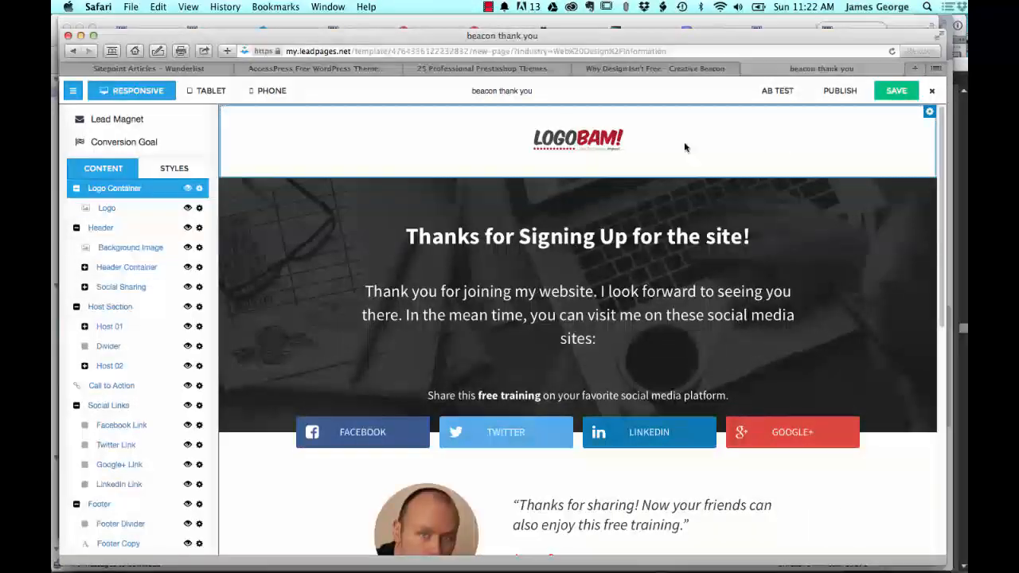
{"action": "left_click", "coordinate": [892, 91]}
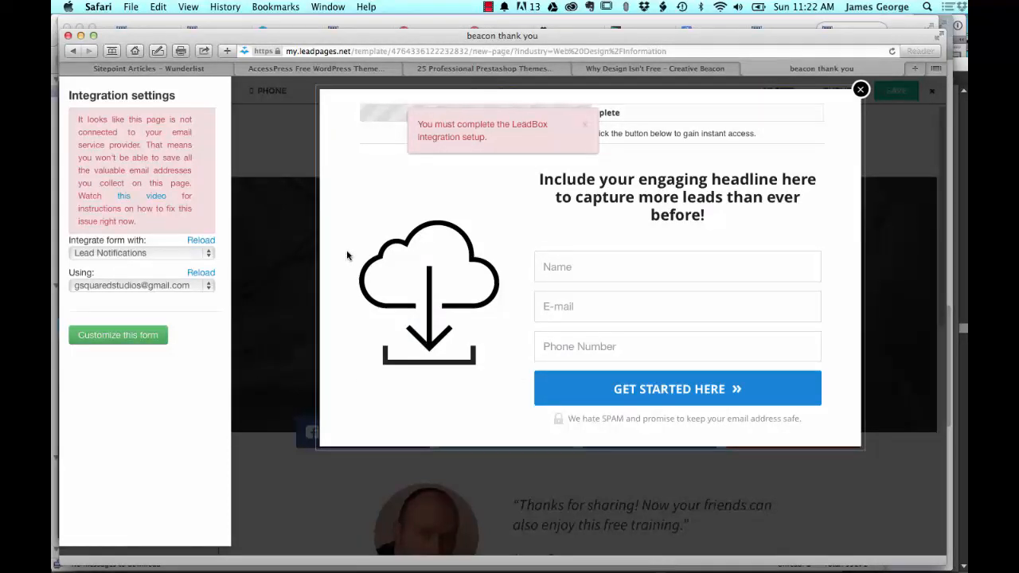
{"action": "left_click", "coordinate": [145, 254]}
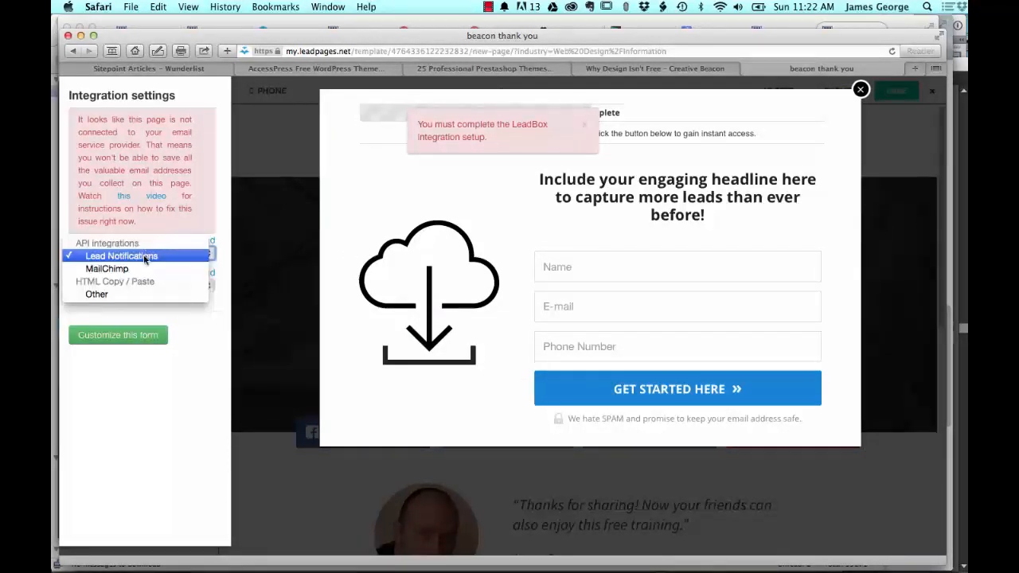
{"action": "left_click", "coordinate": [124, 269]}
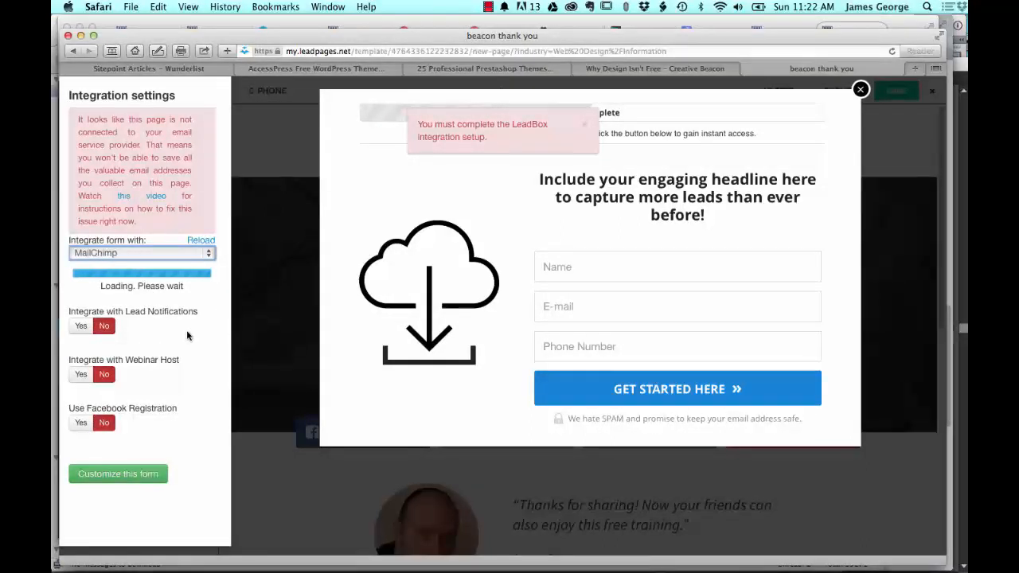
{"action": "left_click", "coordinate": [88, 285]}
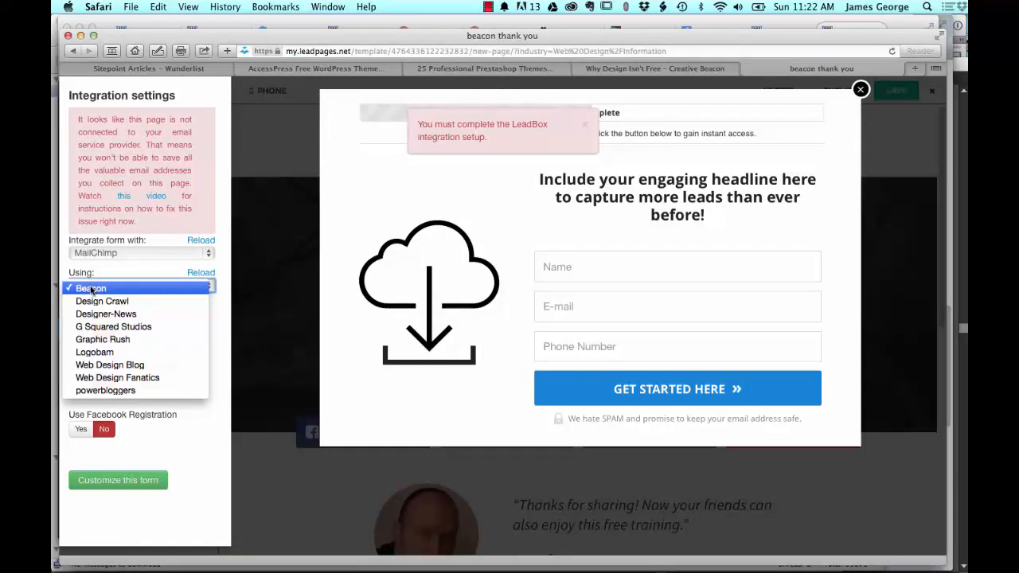
{"action": "left_click", "coordinate": [90, 289]}
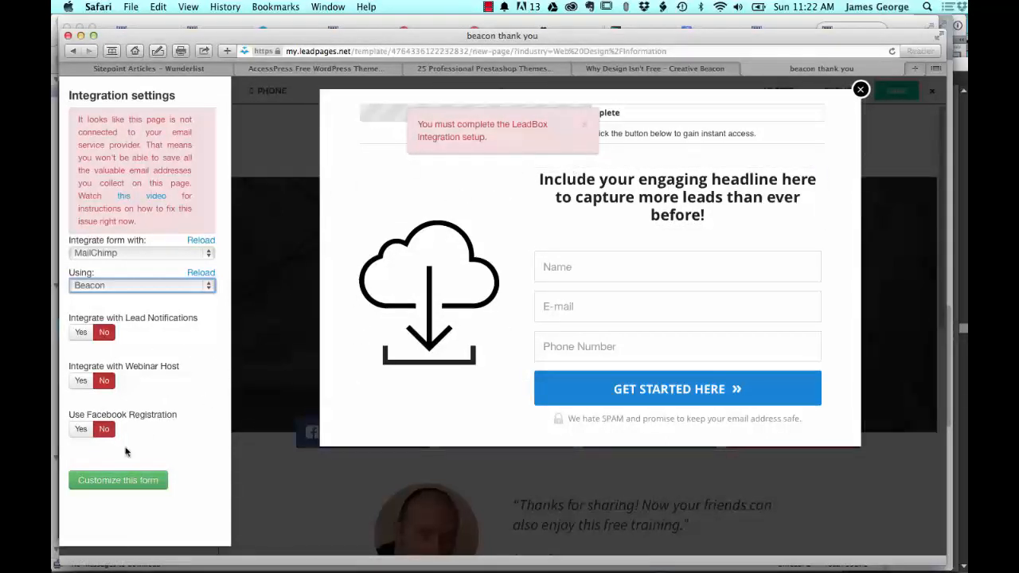
Step: Customize the LeadBox form by hiding its header image and its header text
{"action": "left_click", "coordinate": [119, 480]}
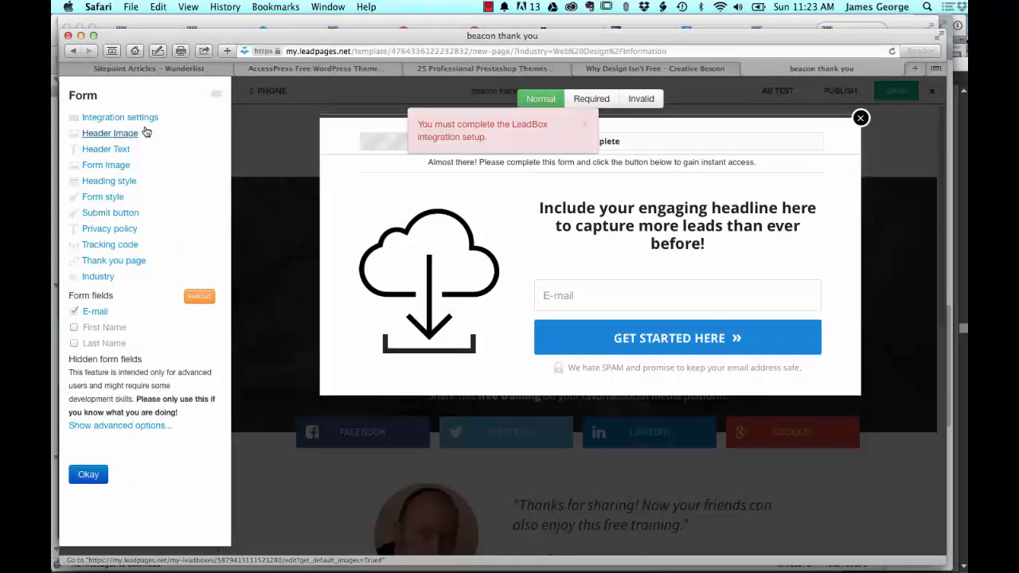
{"action": "left_click", "coordinate": [660, 142]}
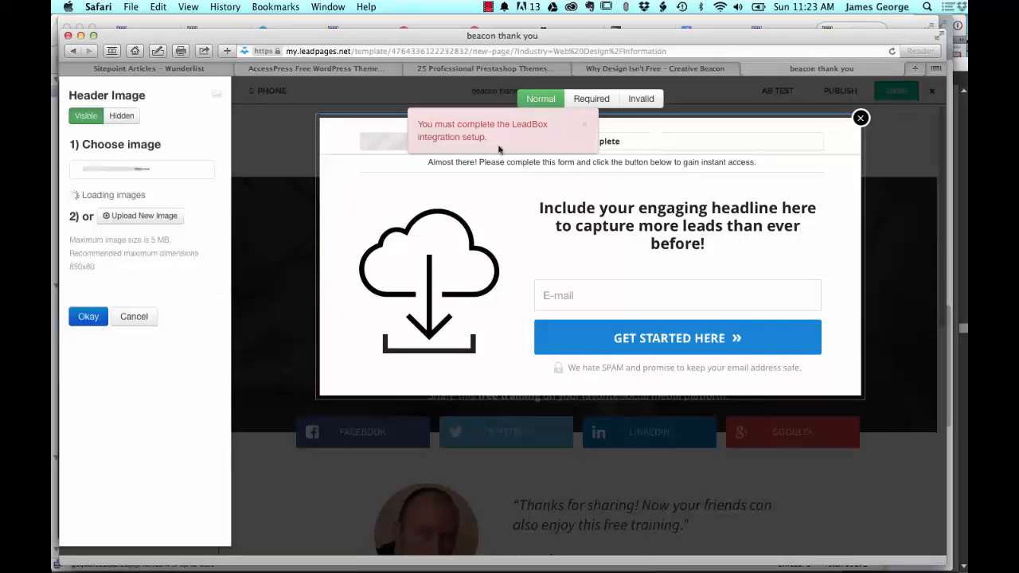
{"action": "left_click", "coordinate": [122, 116]}
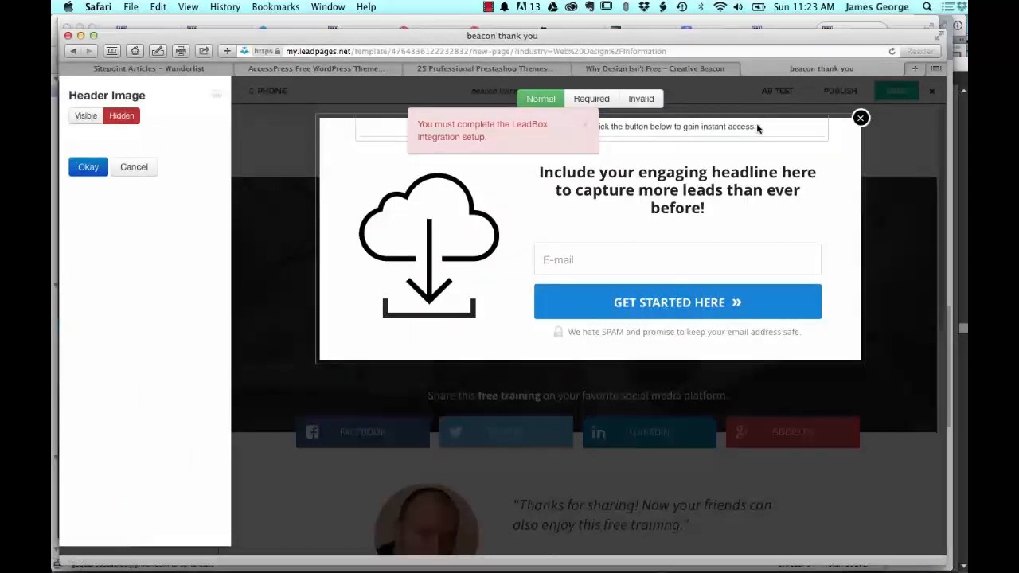
{"action": "left_click", "coordinate": [720, 125]}
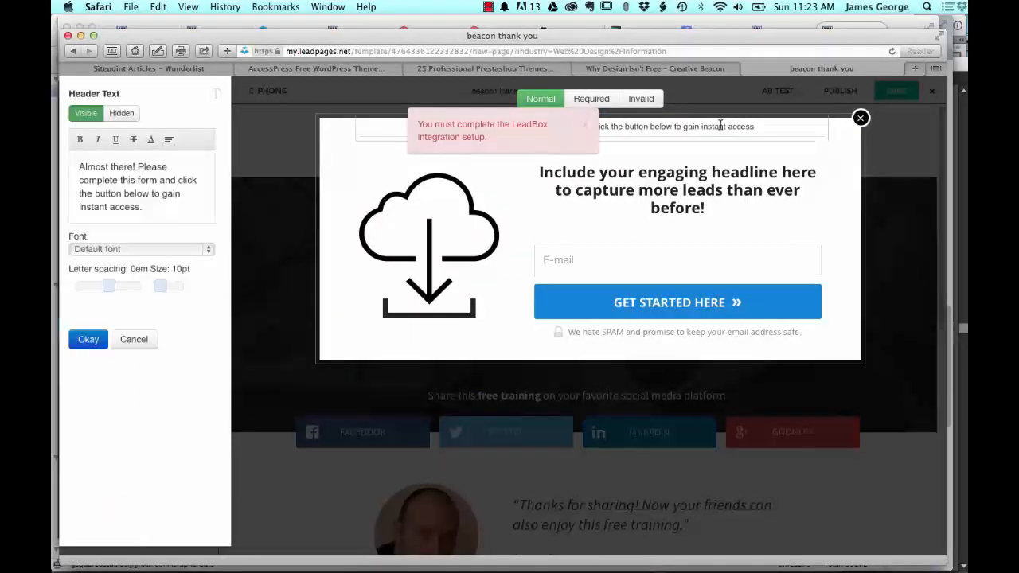
{"action": "left_click", "coordinate": [129, 118]}
Step: Replace the form's cloud download image with the grid of colourful round icons, after trying the vintage badges image
{"action": "left_click", "coordinate": [683, 171]}
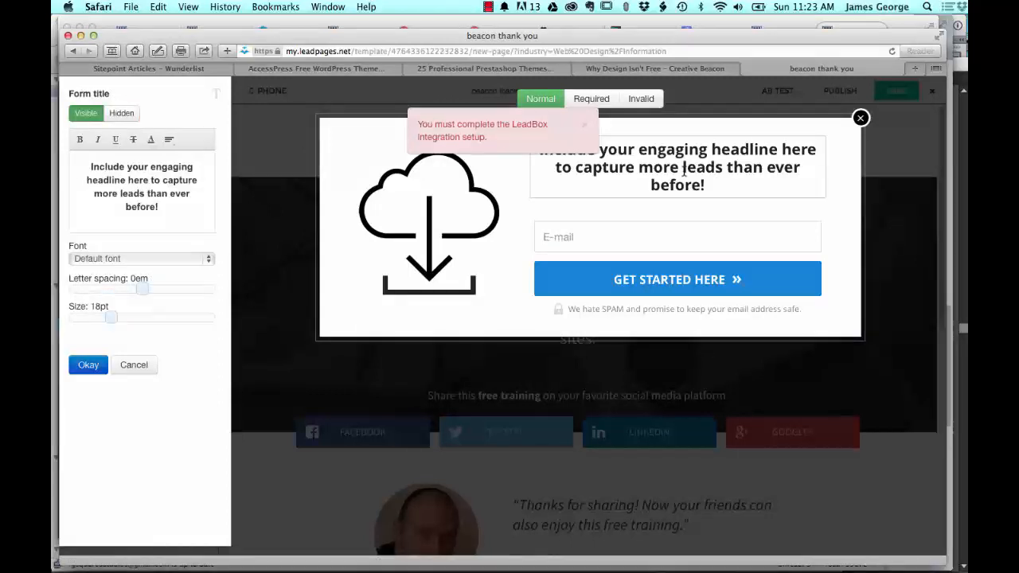
{"action": "left_click", "coordinate": [449, 215]}
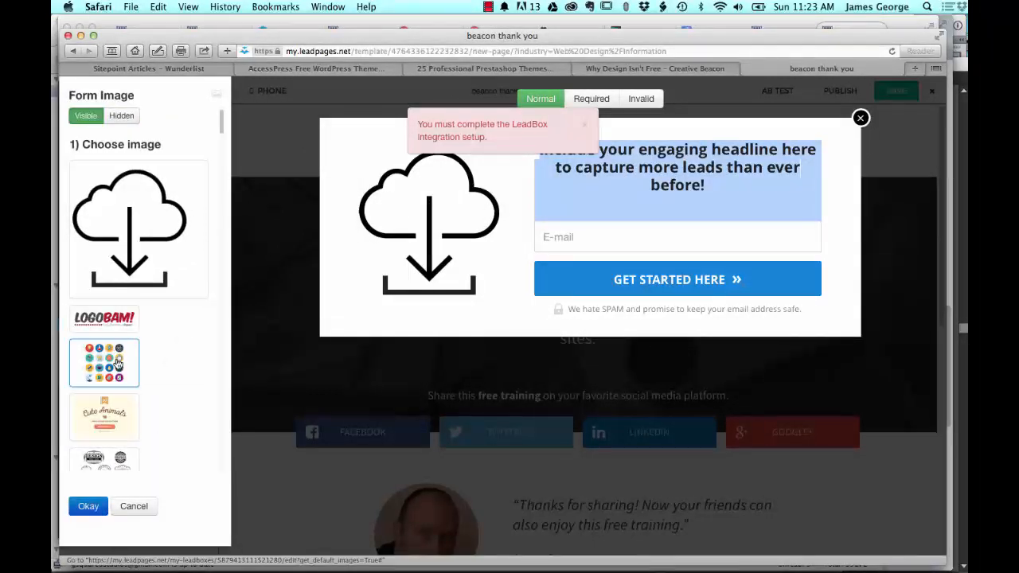
{"action": "scroll", "coordinate": [150, 372], "scroll_direction": "down", "scroll_amount": 2}
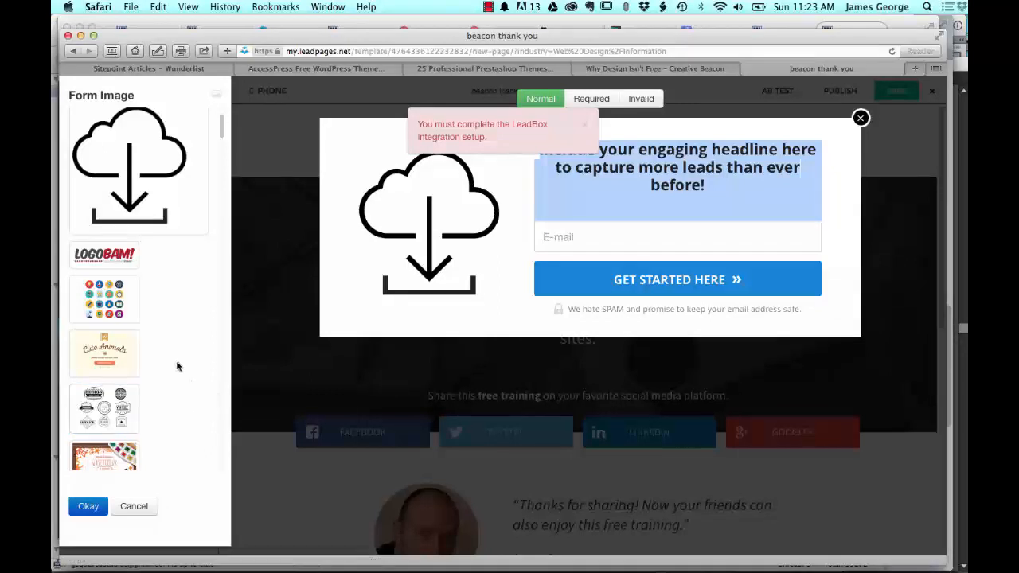
{"action": "left_click", "coordinate": [110, 406]}
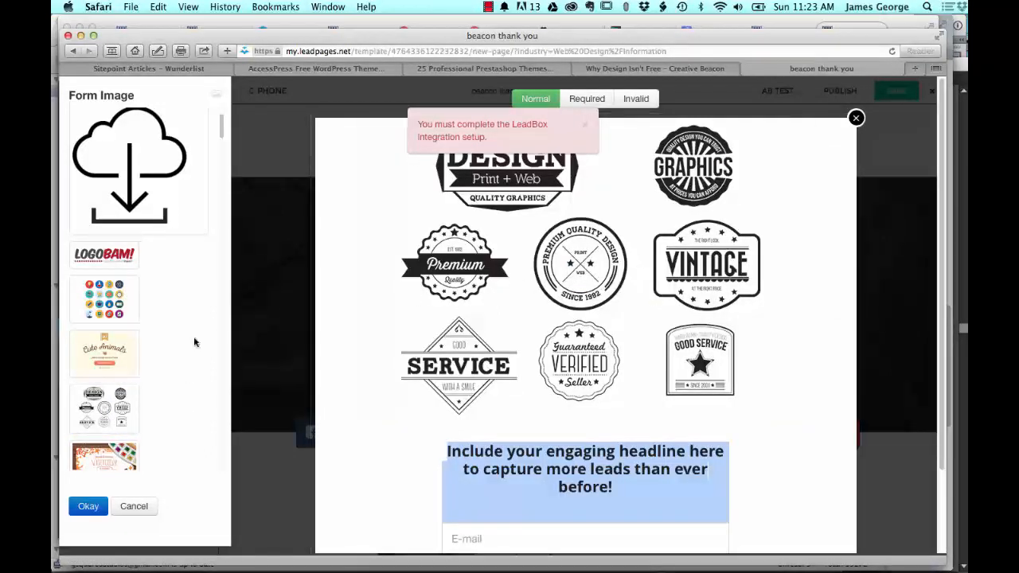
{"action": "left_click", "coordinate": [112, 309]}
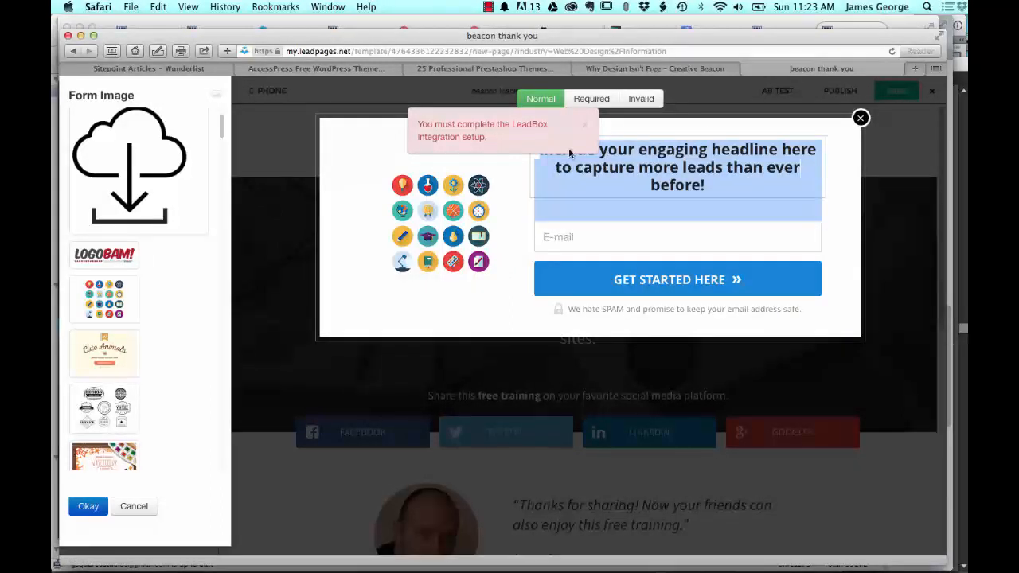
Step: Change the form's submit button text to "Get Instant Access »"
{"action": "left_click", "coordinate": [648, 283]}
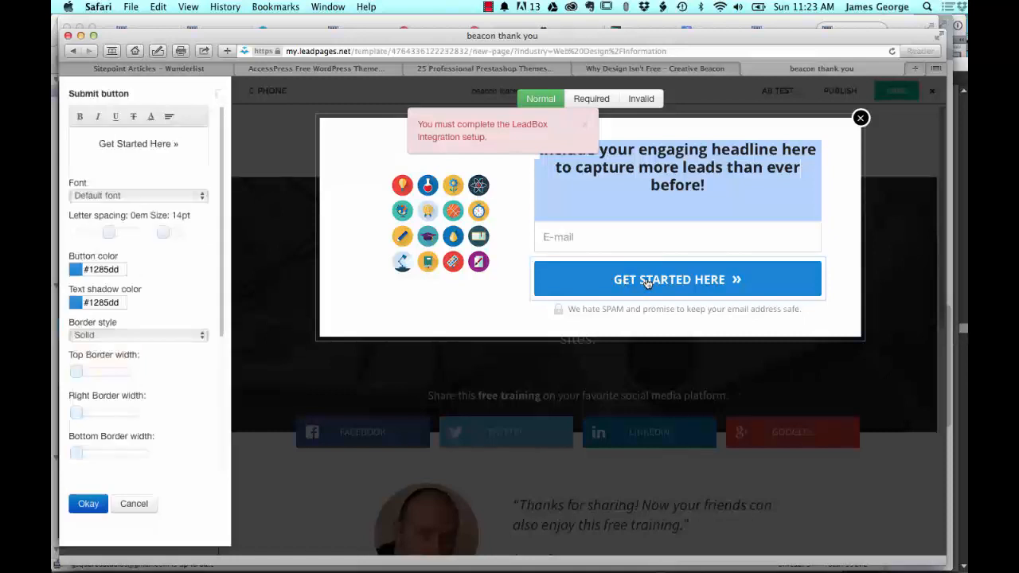
{"action": "left_click", "coordinate": [132, 147]}
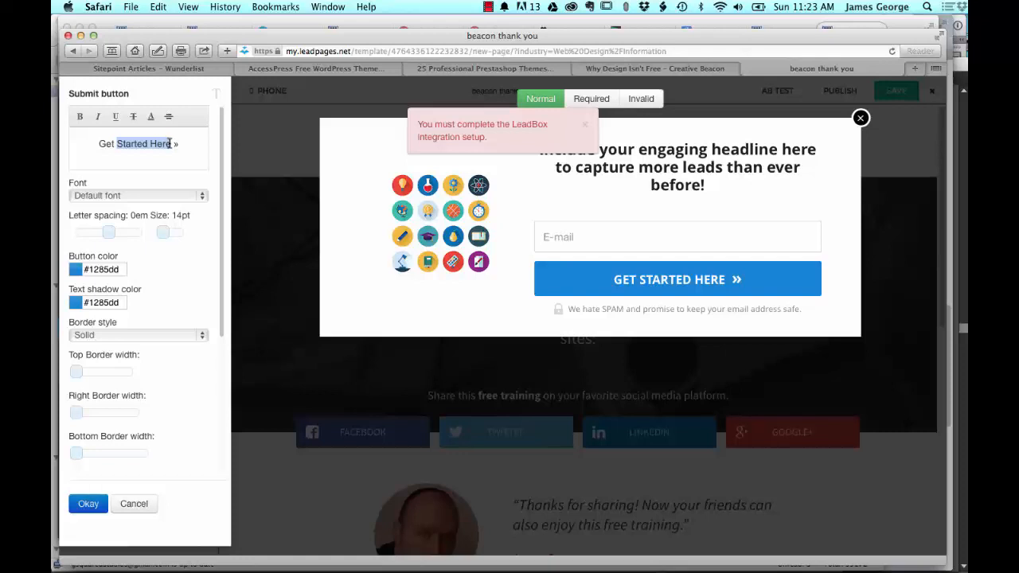
{"action": "type", "text": "Instant Ac"}
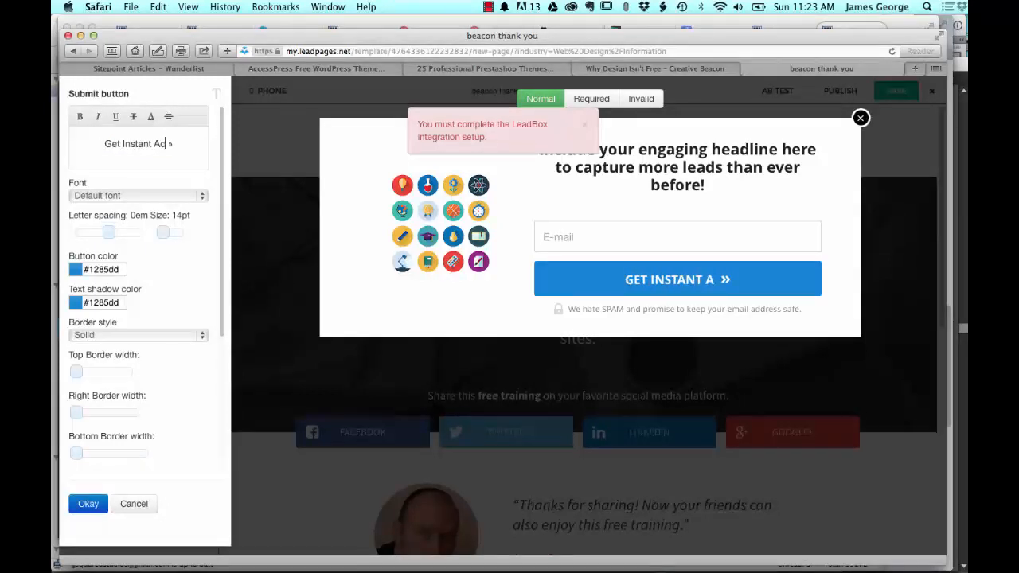
{"action": "type", "text": "cess"}
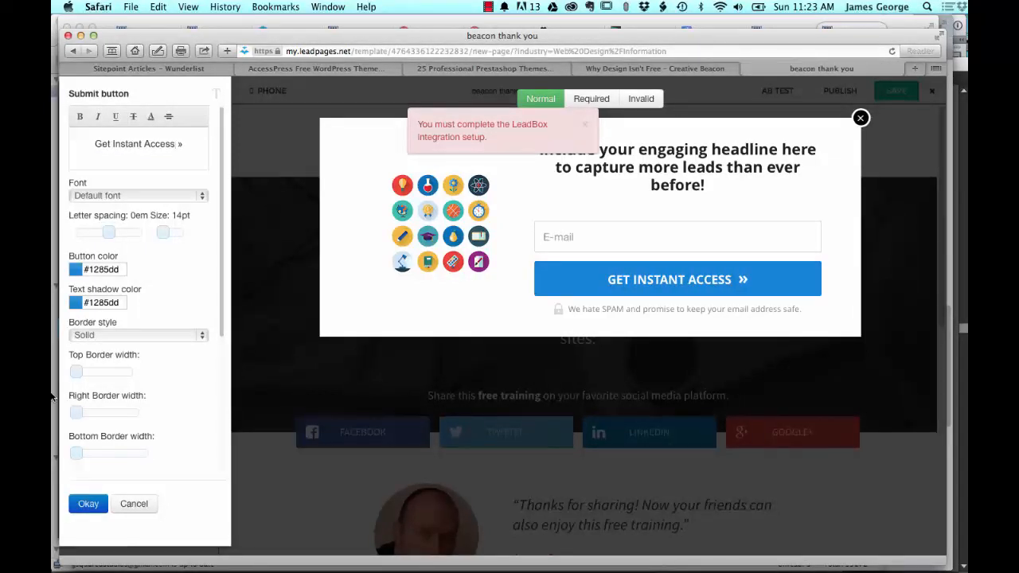
{"action": "left_click", "coordinate": [98, 495]}
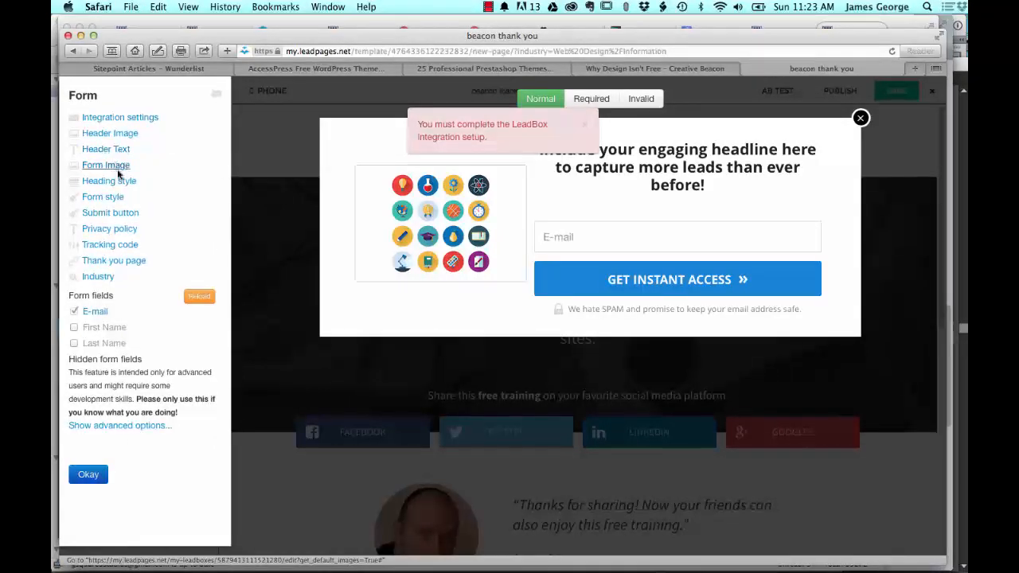
Step: Keep the default thank you page for the form, then finish the form setup and save the page
{"action": "left_click", "coordinate": [121, 262]}
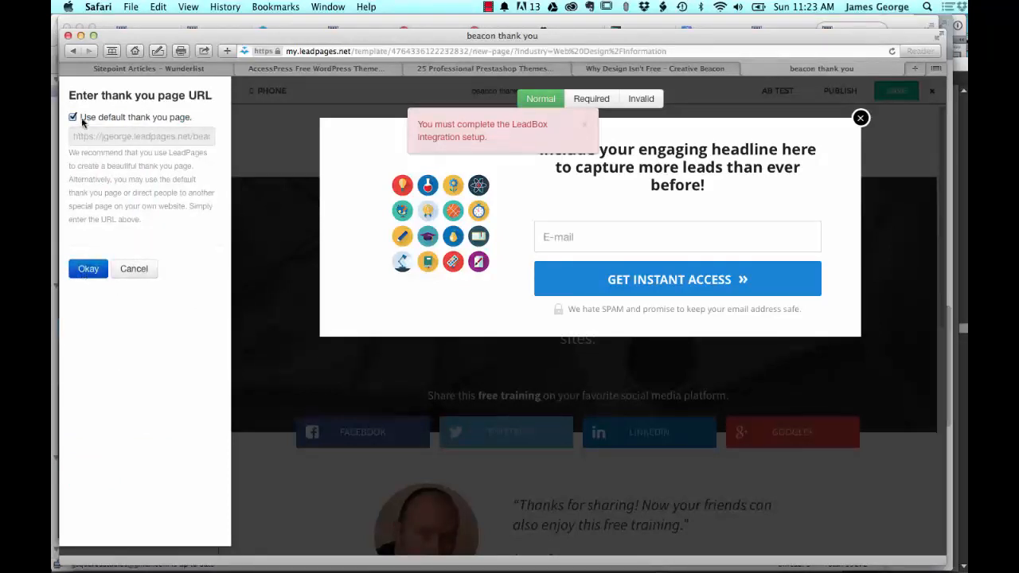
{"action": "left_click", "coordinate": [89, 271]}
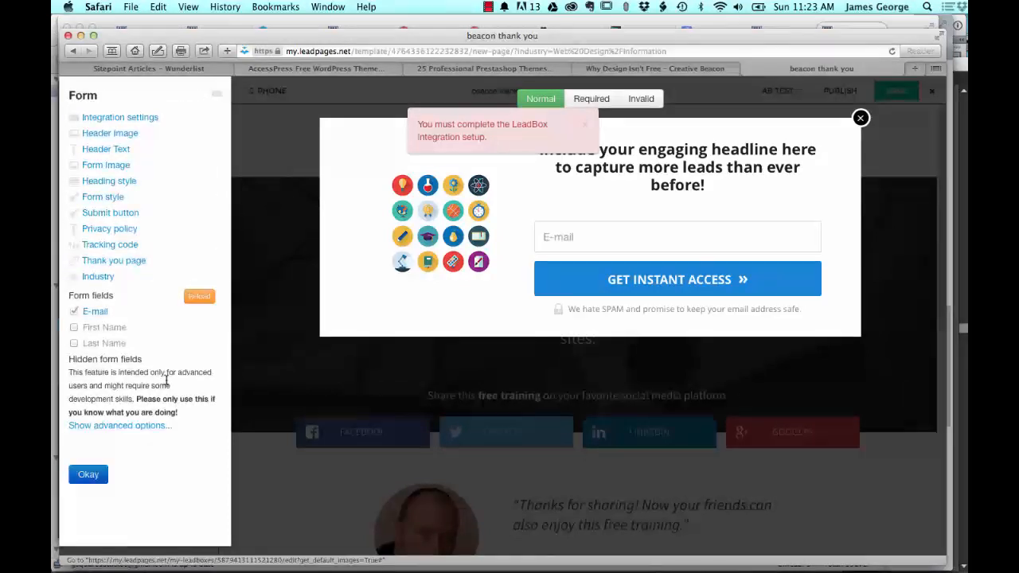
{"action": "left_click", "coordinate": [87, 473]}
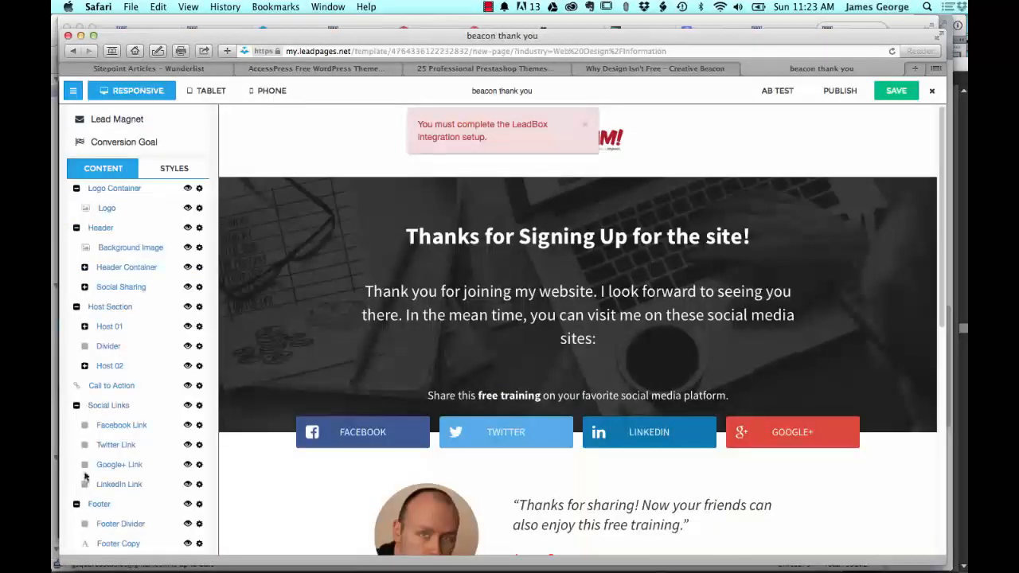
{"action": "left_click", "coordinate": [888, 93]}
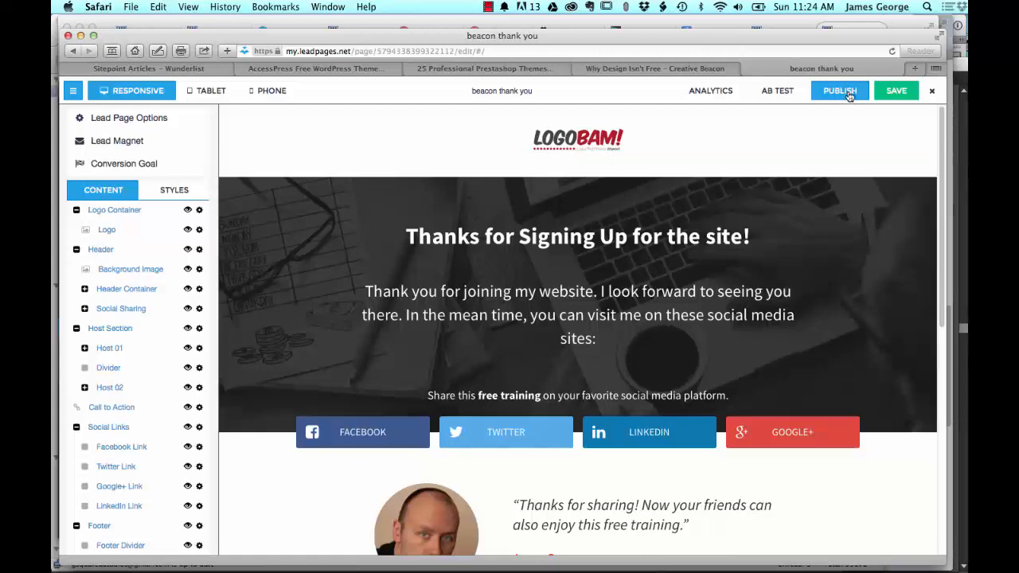
Step: View the page's WordPress publishing options, then switch to the Creative Beacon WordPress admin's LeadPages list in Firefox
{"action": "left_click", "coordinate": [840, 93]}
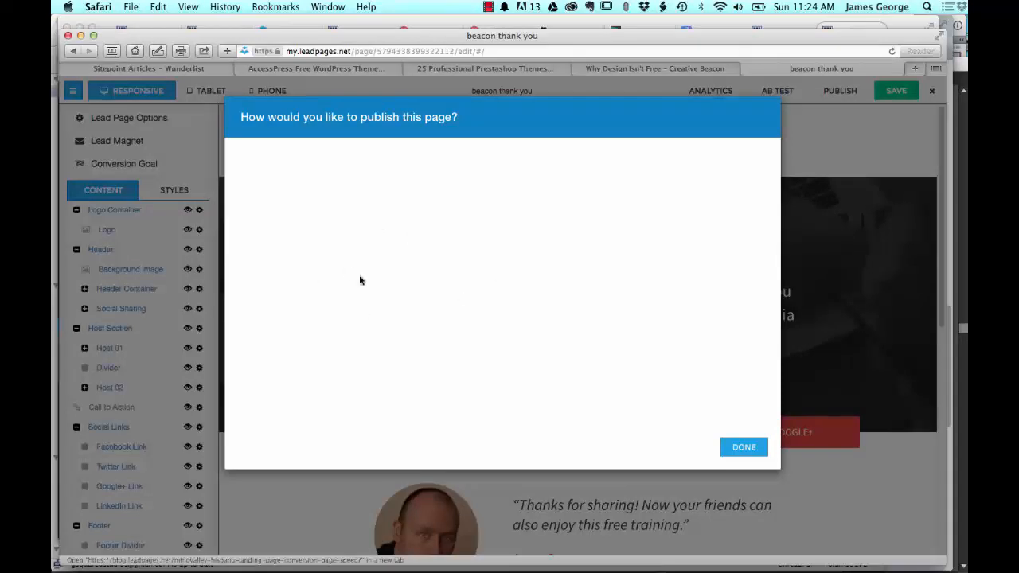
{"action": "left_click", "coordinate": [396, 181]}
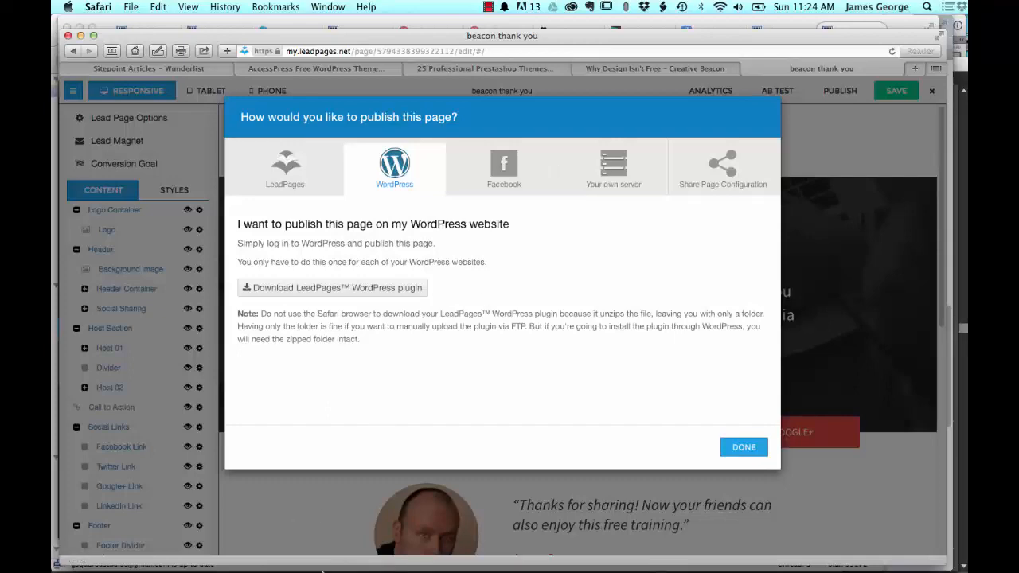
{"action": "mouse_move", "coordinate": [331, 567]}
{"action": "left_click", "coordinate": [299, 559]}
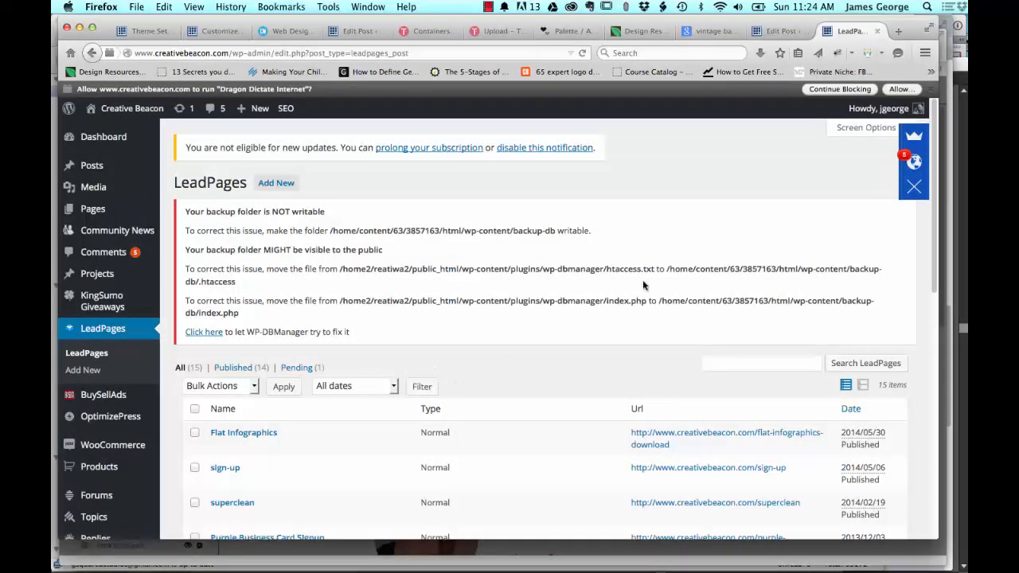
Step: Look through the list of LeadPages already on the WordPress site, checking their names, types and URLs
{"action": "scroll", "coordinate": [575, 295], "scroll_direction": "down", "scroll_amount": 5}
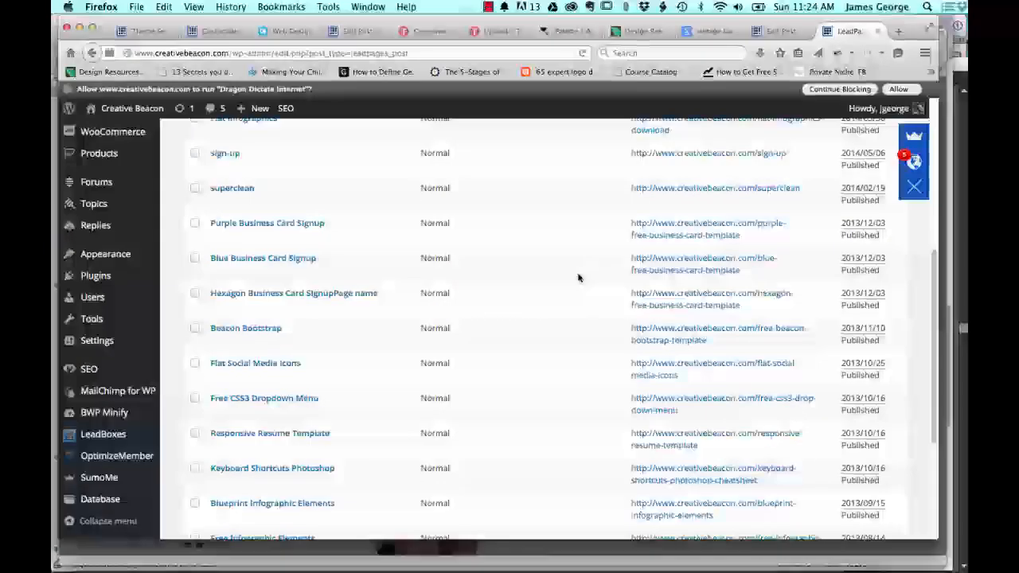
{"action": "scroll", "coordinate": [638, 182], "scroll_direction": "up", "scroll_amount": 2}
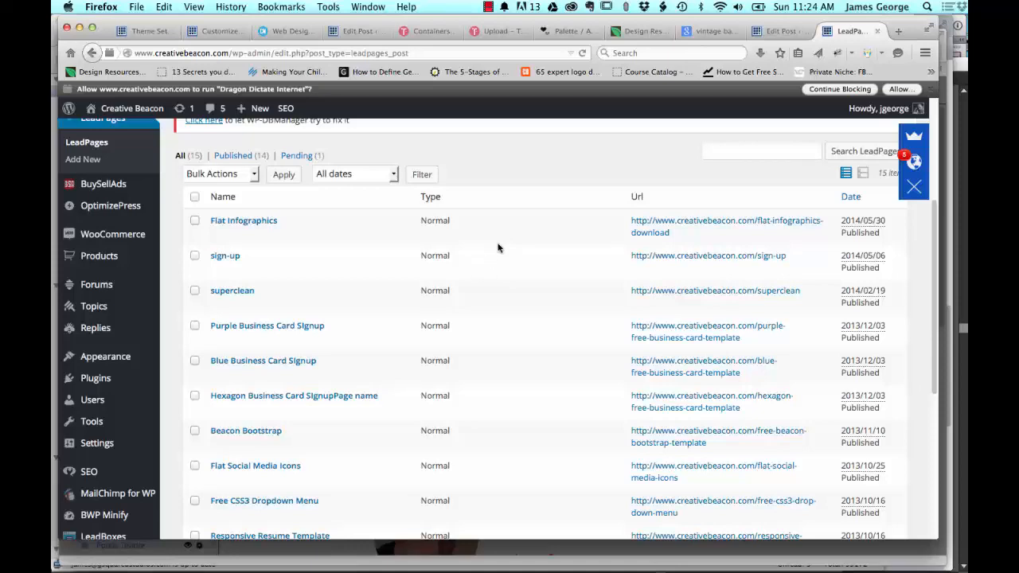
{"action": "scroll", "coordinate": [499, 248], "scroll_direction": "down", "scroll_amount": 5}
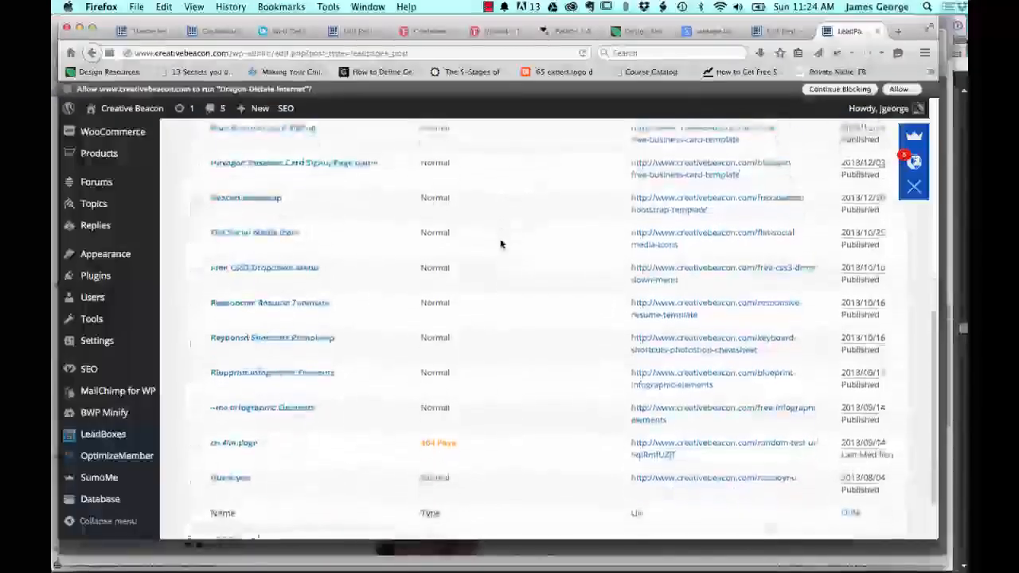
{"action": "scroll", "coordinate": [501, 244], "scroll_direction": "down", "scroll_amount": 2}
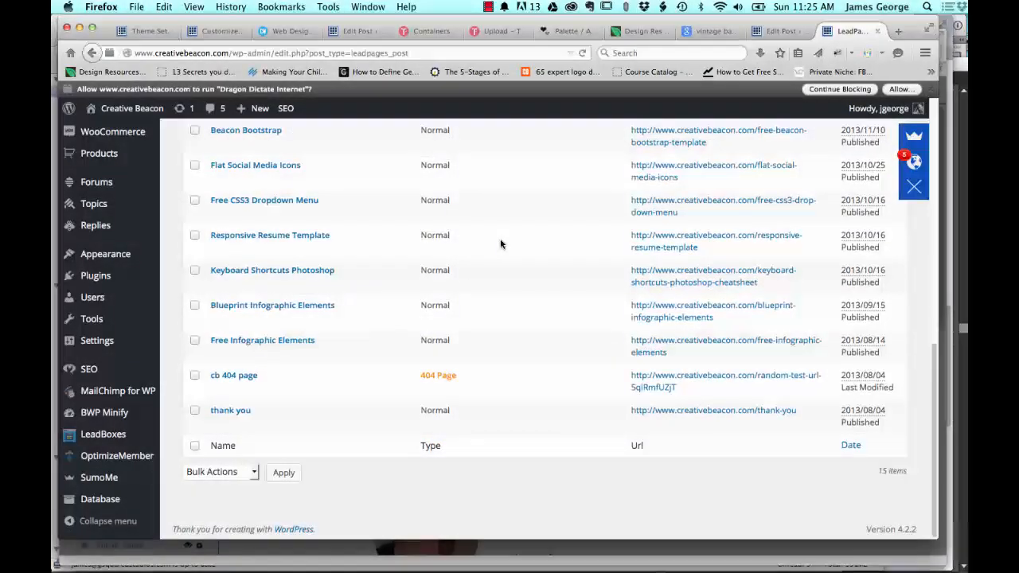
{"action": "scroll", "coordinate": [501, 245], "scroll_direction": "down", "scroll_amount": 1}
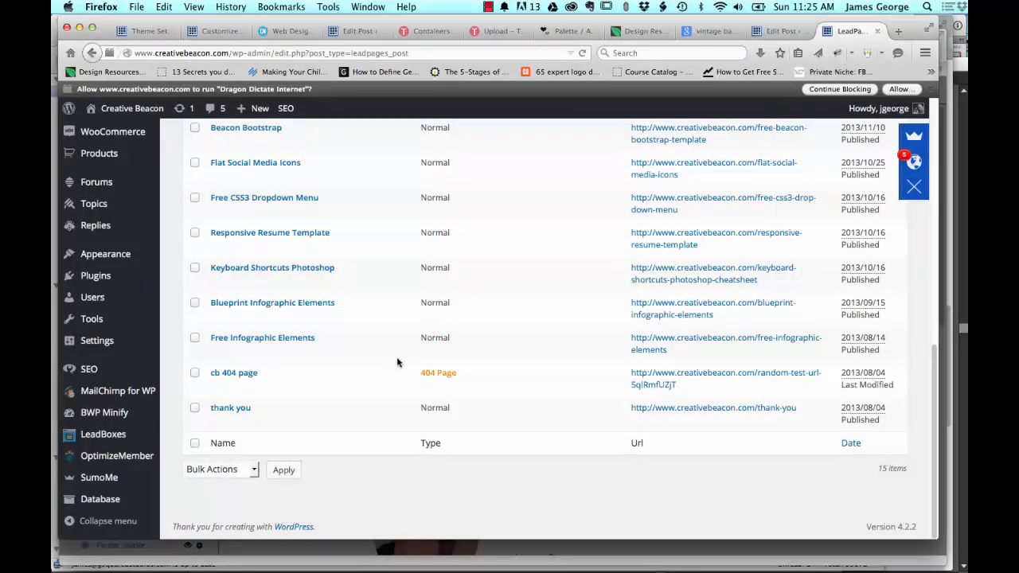
{"action": "scroll", "coordinate": [359, 344], "scroll_direction": "up", "scroll_amount": 4}
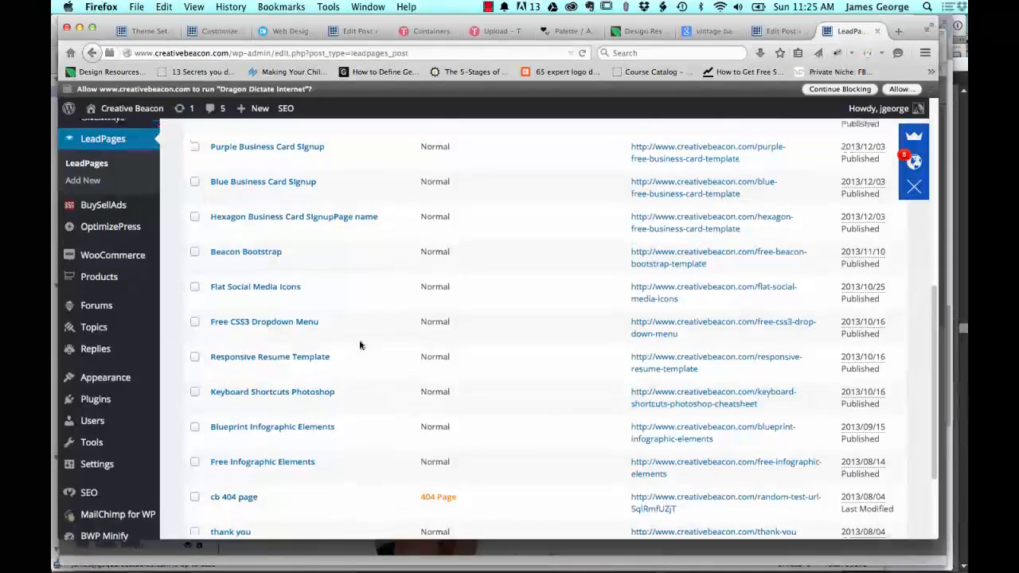
{"action": "scroll", "coordinate": [359, 345], "scroll_direction": "up", "scroll_amount": 4}
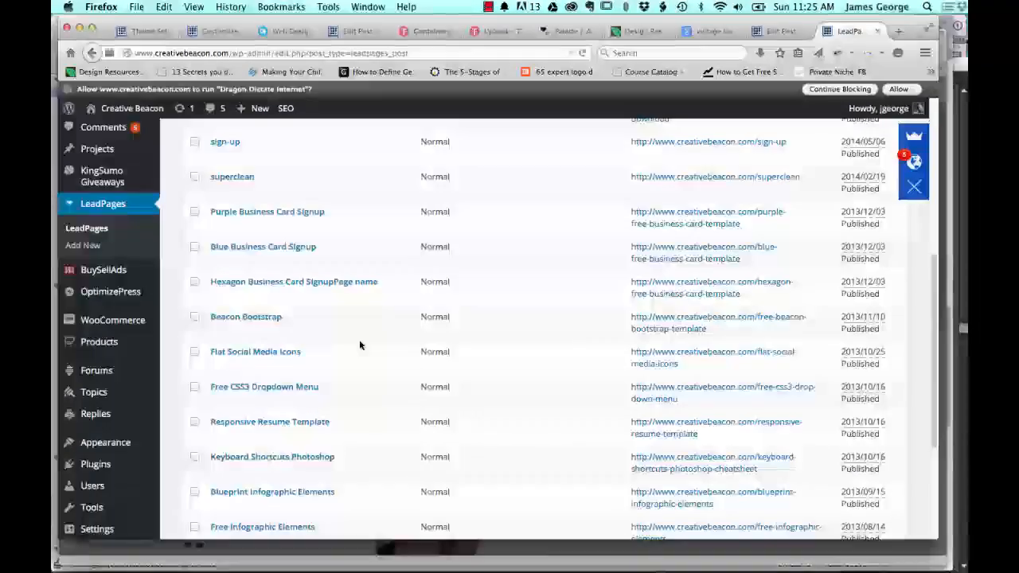
{"action": "scroll", "coordinate": [359, 343], "scroll_direction": "up", "scroll_amount": 3}
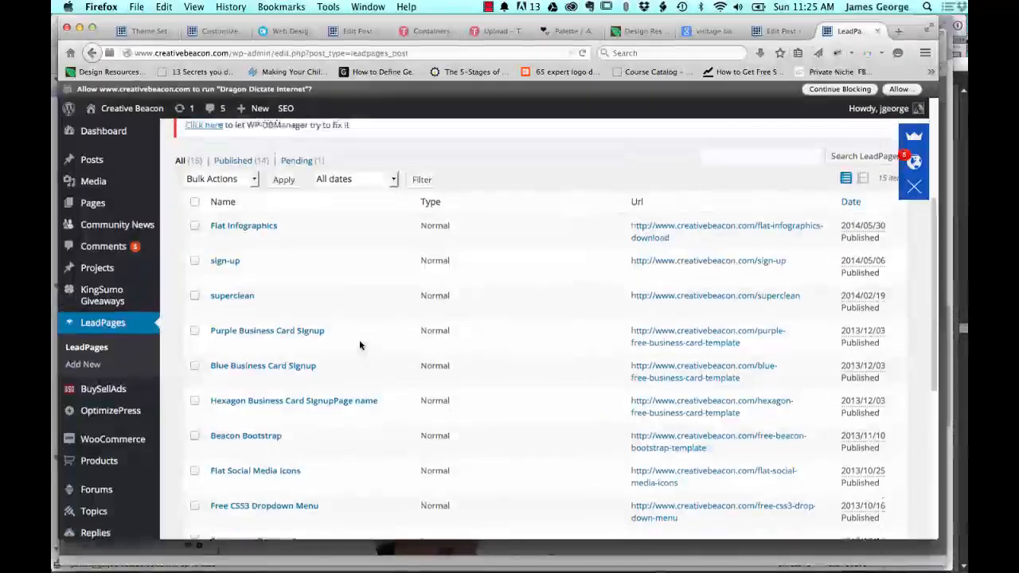
Step: Filter the LeadPages list to pending items, then return to the full list and look through its entries
{"action": "left_click", "coordinate": [291, 185]}
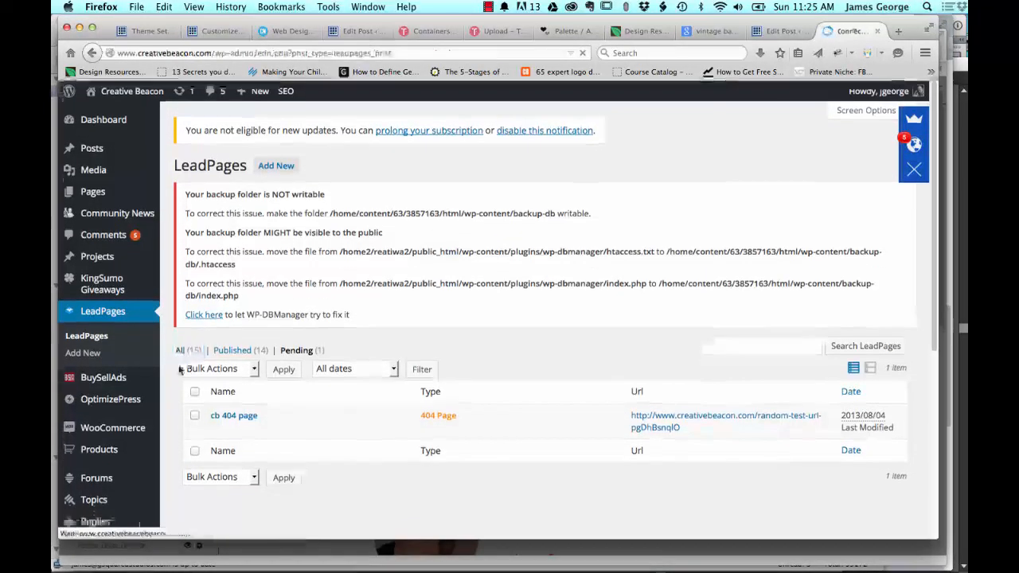
{"action": "scroll", "coordinate": [377, 329], "scroll_direction": "down", "scroll_amount": 2}
{"action": "scroll", "coordinate": [376, 330], "scroll_direction": "down", "scroll_amount": 10}
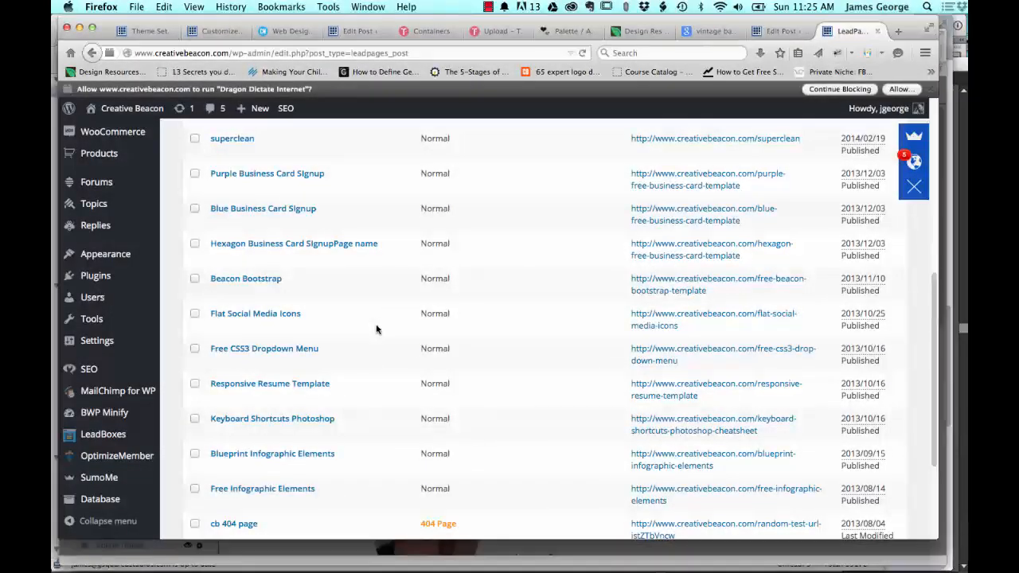
{"action": "scroll", "coordinate": [377, 330], "scroll_direction": "down", "scroll_amount": 4}
{"action": "scroll", "coordinate": [376, 329], "scroll_direction": "up", "scroll_amount": 5}
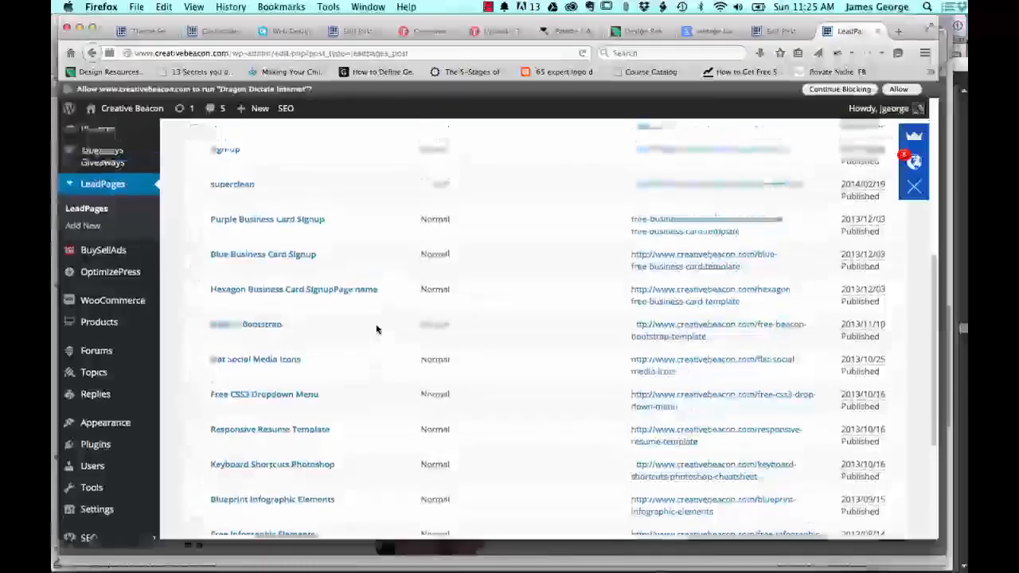
Step: Add a new LeadPage of type Normal Page displaying "beacon thank you", submit it for publishing, and select its empty custom URL for entry
{"action": "left_click", "coordinate": [90, 226]}
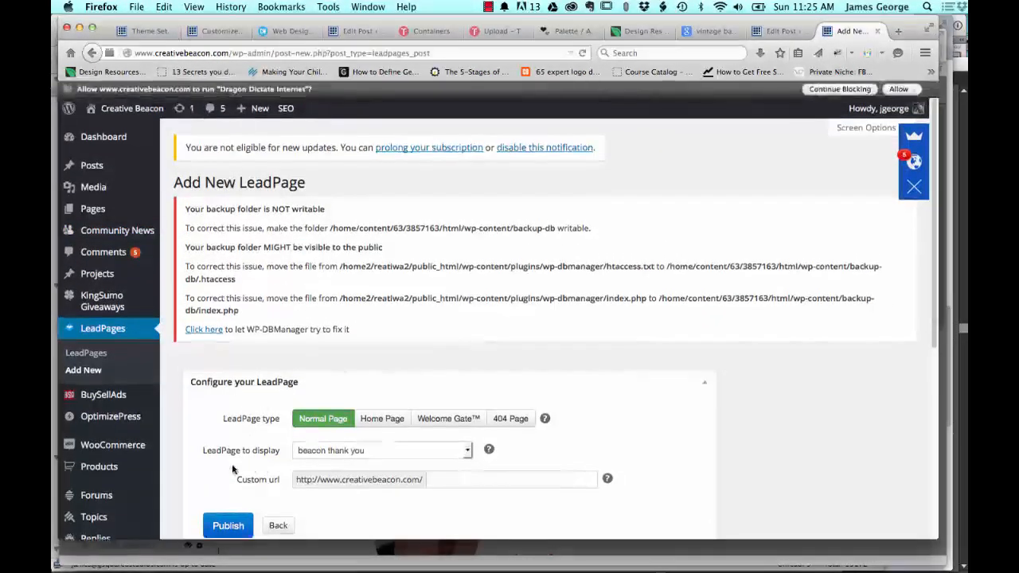
{"action": "scroll", "coordinate": [231, 410], "scroll_direction": "down", "scroll_amount": 1}
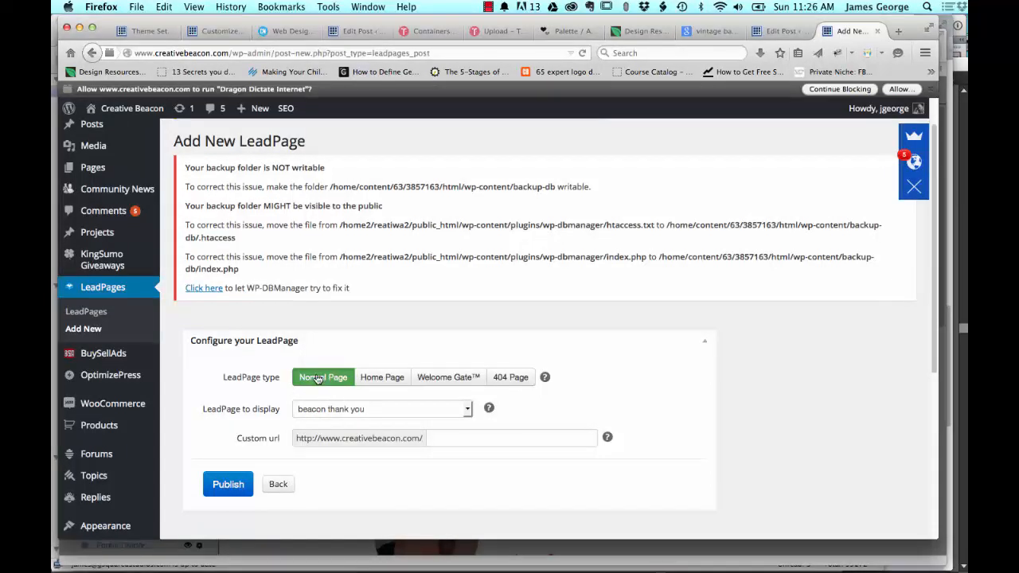
{"action": "left_click", "coordinate": [228, 485]}
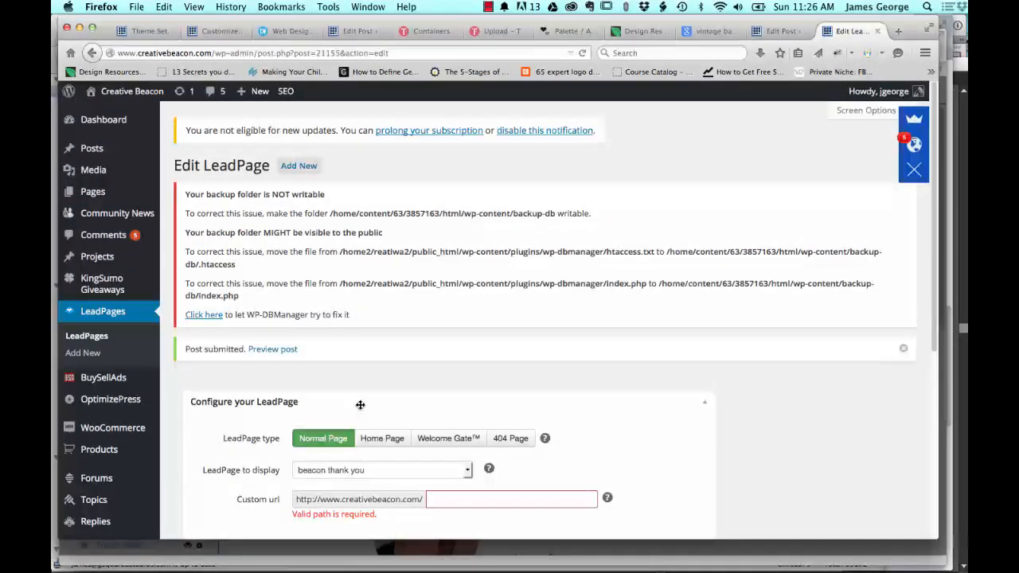
{"action": "left_click", "coordinate": [436, 499]}
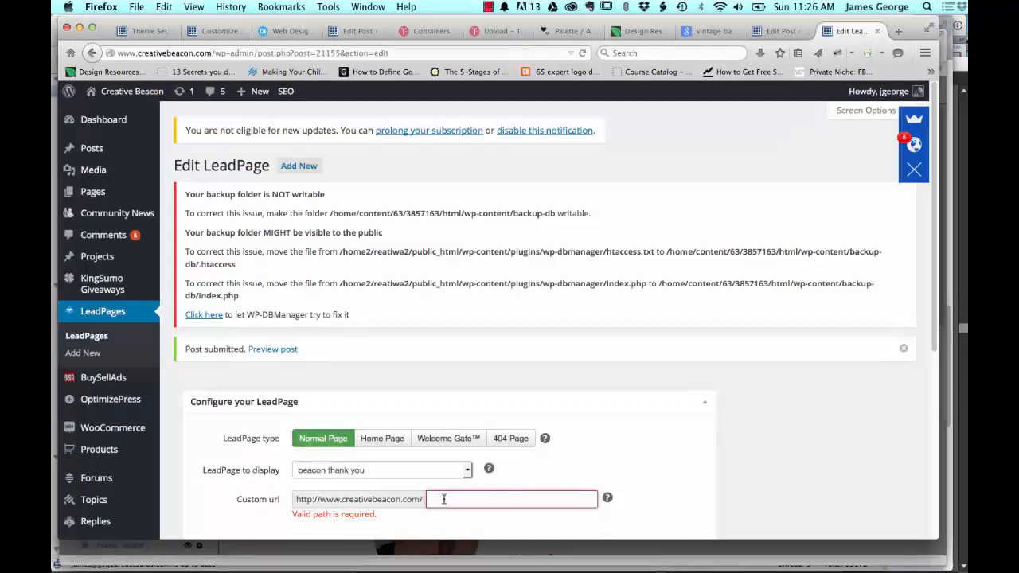
Step: Switch to the LeadPages editor in Safari, close the publishing dialog, and view the general Lead Page Options
{"action": "mouse_move", "coordinate": [303, 561]}
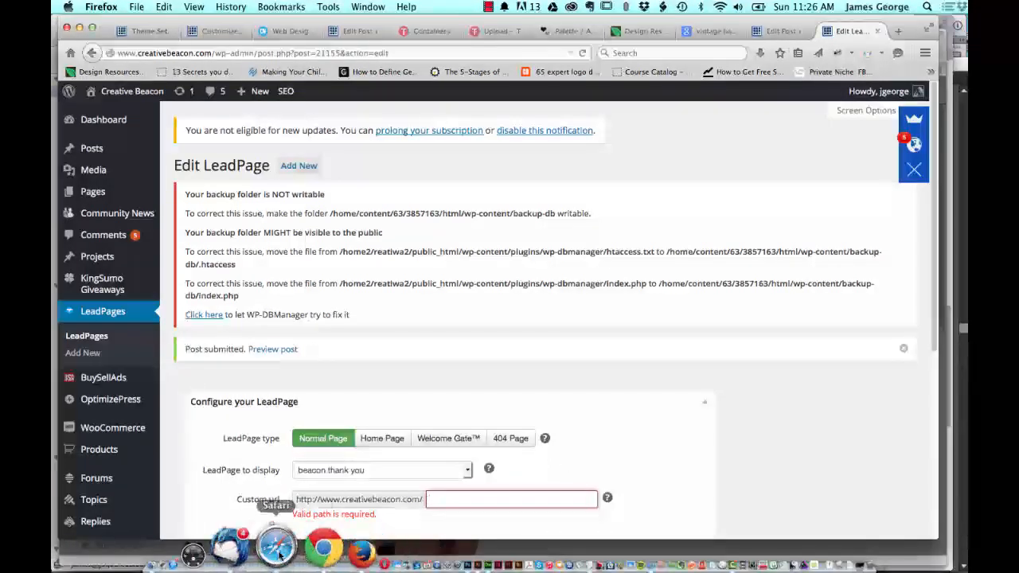
{"action": "left_click", "coordinate": [281, 548]}
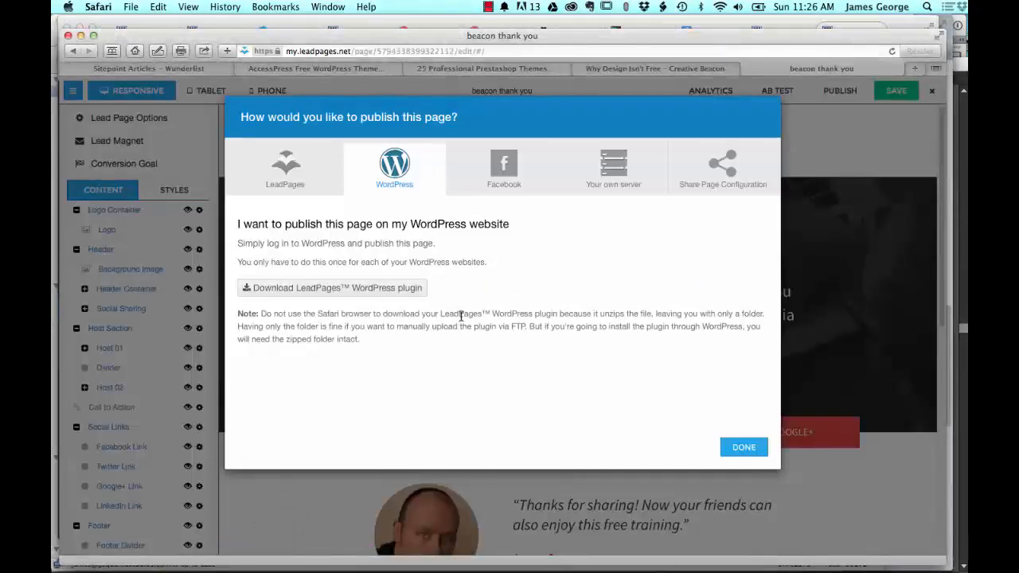
{"action": "left_click", "coordinate": [741, 446]}
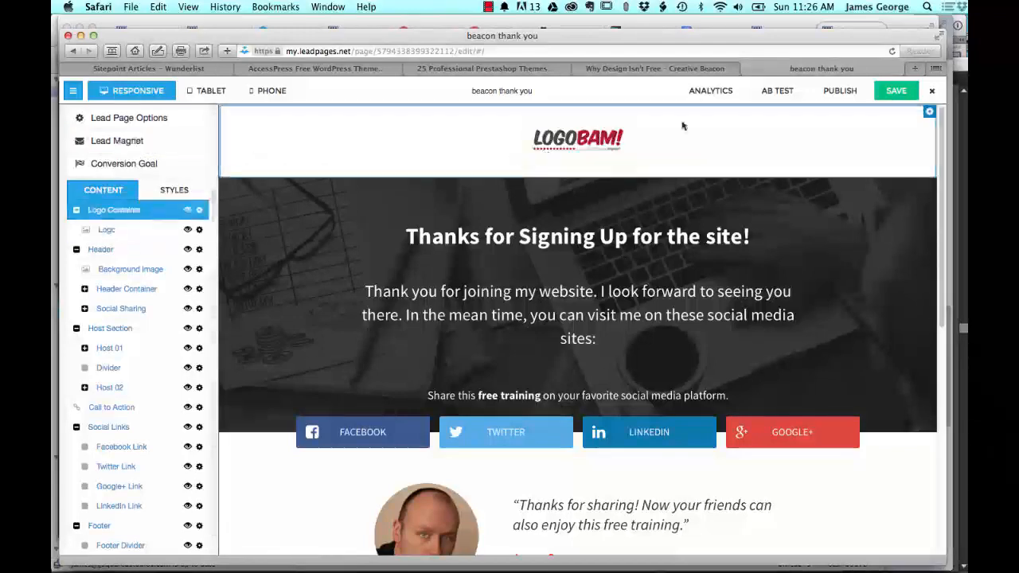
{"action": "left_click", "coordinate": [122, 120]}
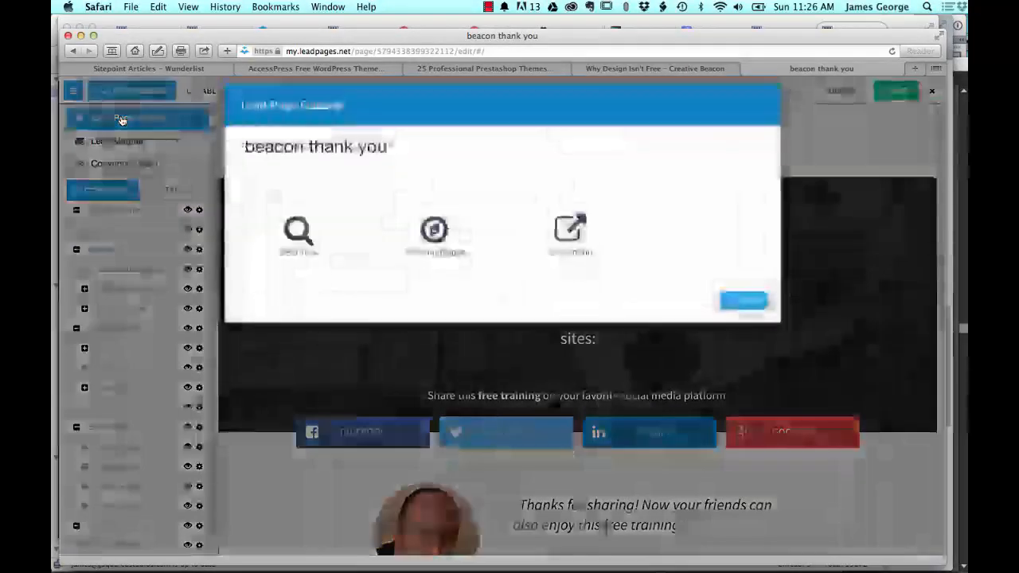
{"action": "left_click", "coordinate": [745, 310]}
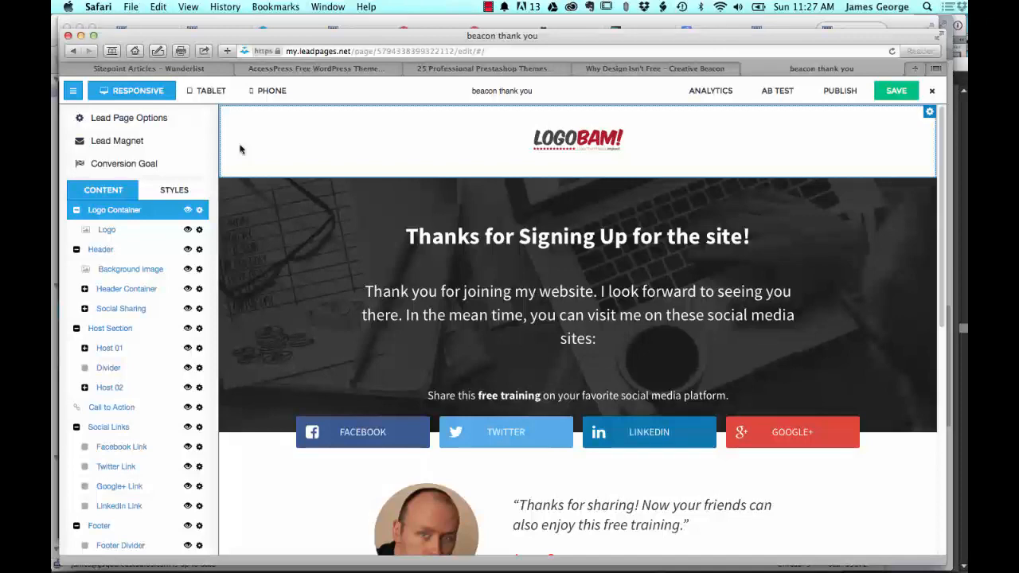
Step: Turn on the LeadMagnet email sent after opt-in, browse the files available as attachments, and close the settings without choosing one
{"action": "left_click", "coordinate": [130, 146]}
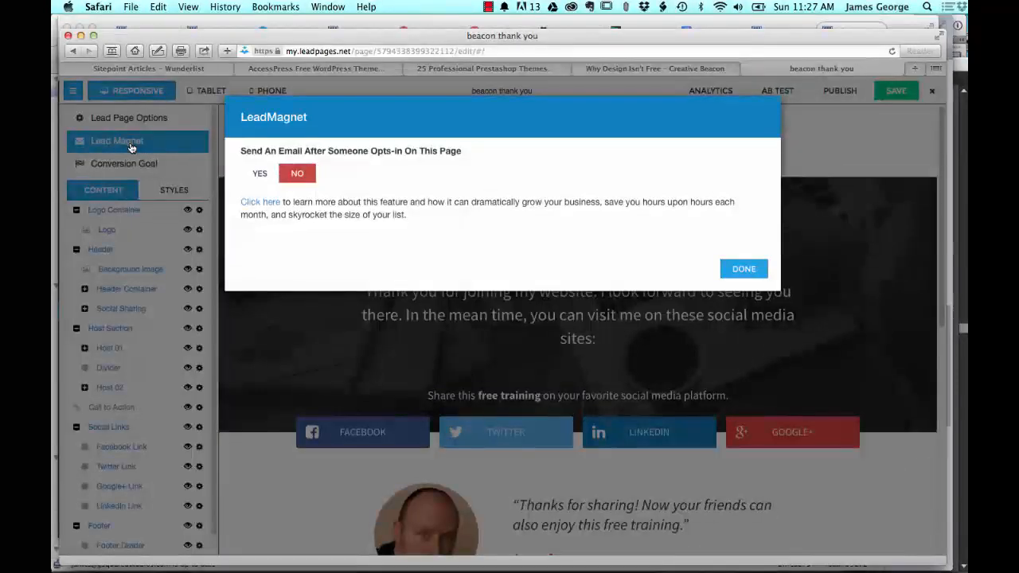
{"action": "left_click", "coordinate": [254, 174]}
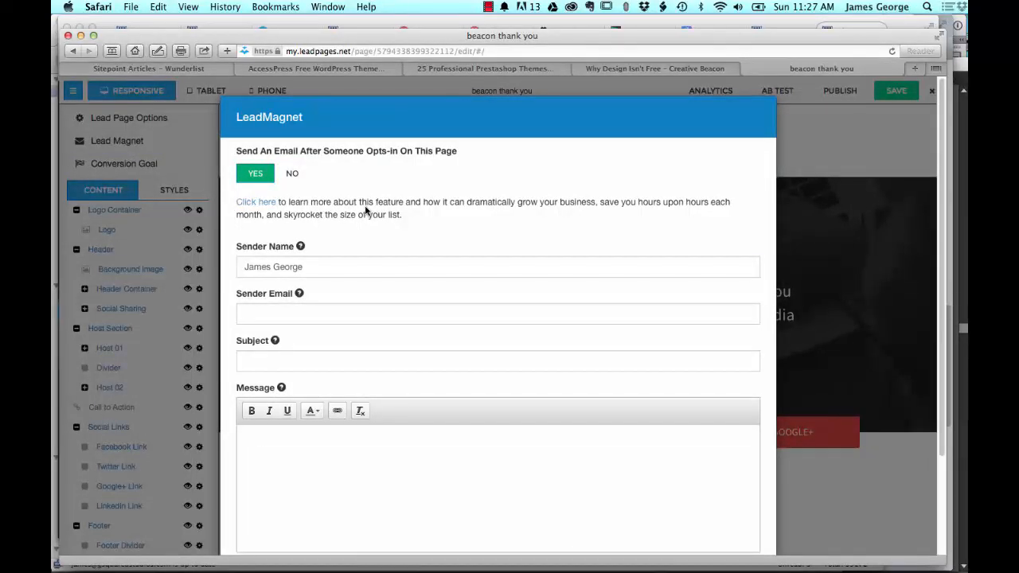
{"action": "scroll", "coordinate": [495, 278], "scroll_direction": "down", "scroll_amount": 3}
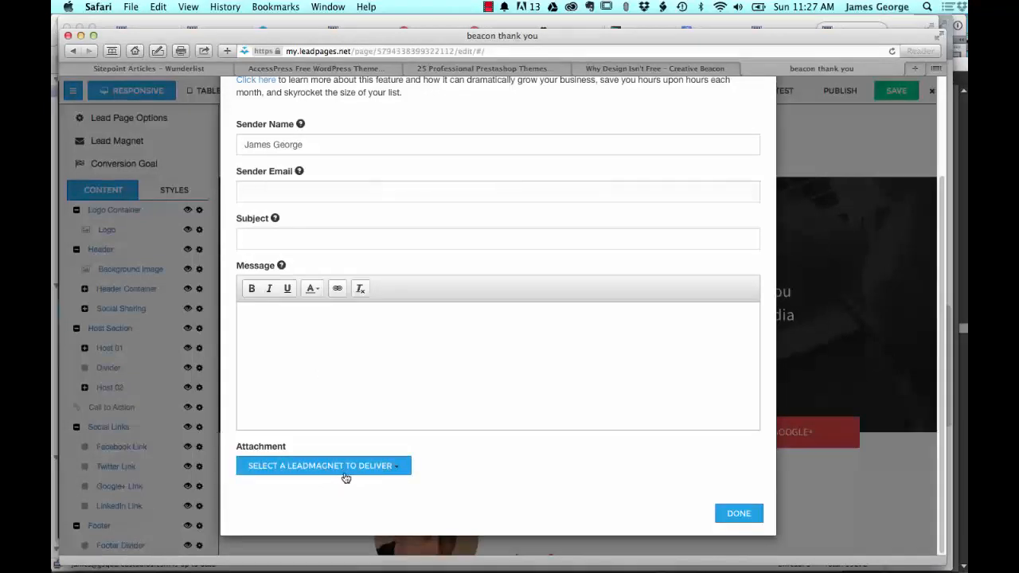
{"action": "left_click", "coordinate": [401, 470]}
{"action": "scroll", "coordinate": [353, 478], "scroll_direction": "down", "scroll_amount": 5}
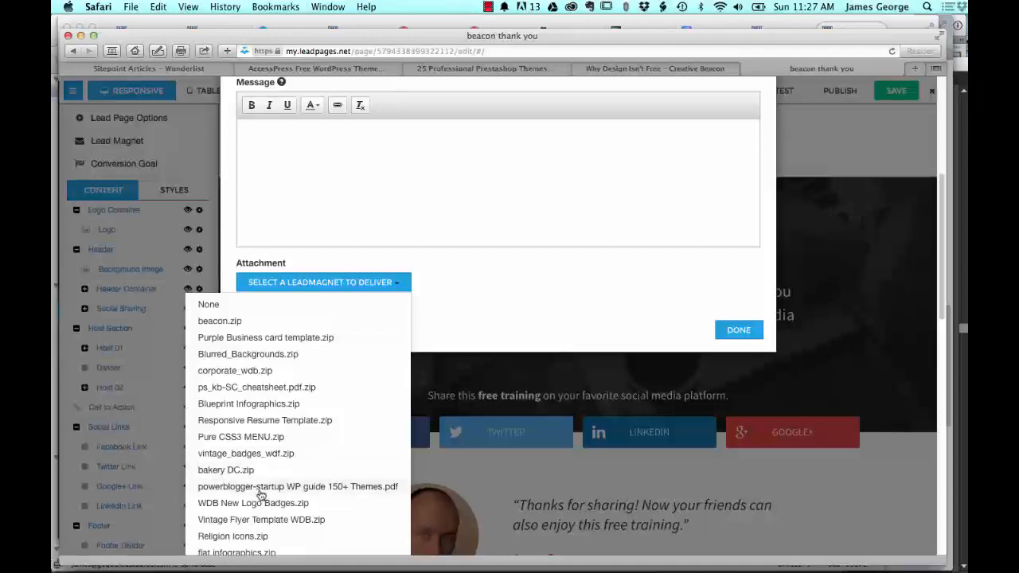
{"action": "scroll", "coordinate": [276, 373], "scroll_direction": "down", "scroll_amount": 6}
{"action": "scroll", "coordinate": [612, 162], "scroll_direction": "up", "scroll_amount": 10}
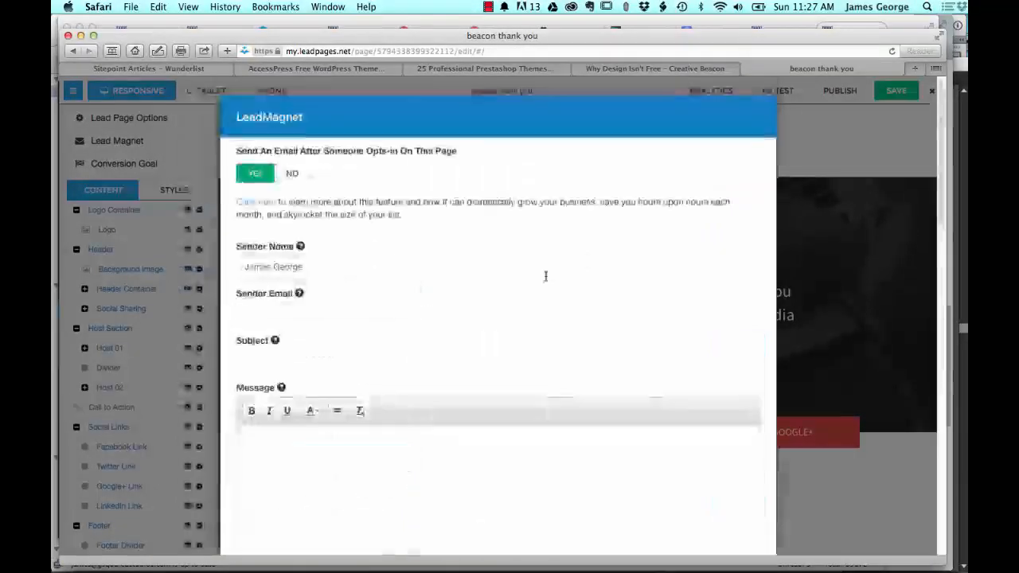
{"action": "left_click", "coordinate": [896, 148]}
{"action": "scroll", "coordinate": [464, 301], "scroll_direction": "down", "scroll_amount": 1}
{"action": "scroll", "coordinate": [464, 301], "scroll_direction": "down", "scroll_amount": 3}
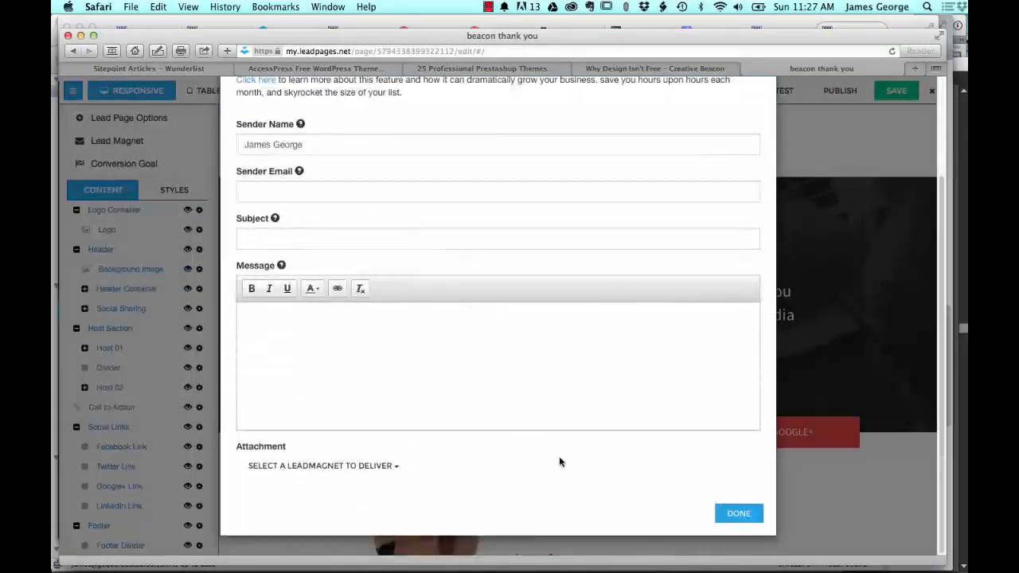
{"action": "left_click", "coordinate": [734, 514]}
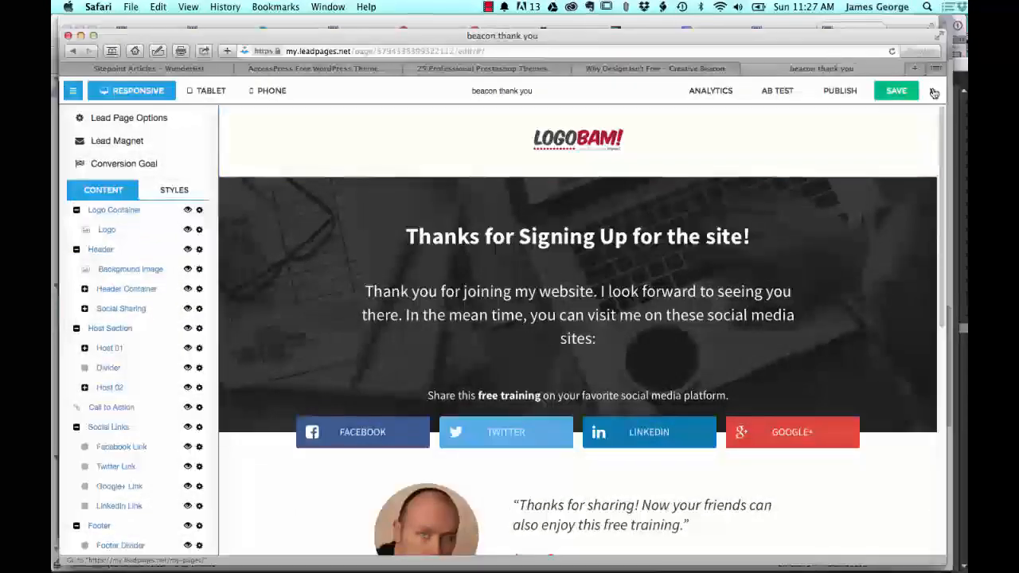
Step: Leave the page editor and open the account's Lead Magnet Delivery page
{"action": "left_click", "coordinate": [932, 90]}
{"action": "left_click", "coordinate": [596, 208]}
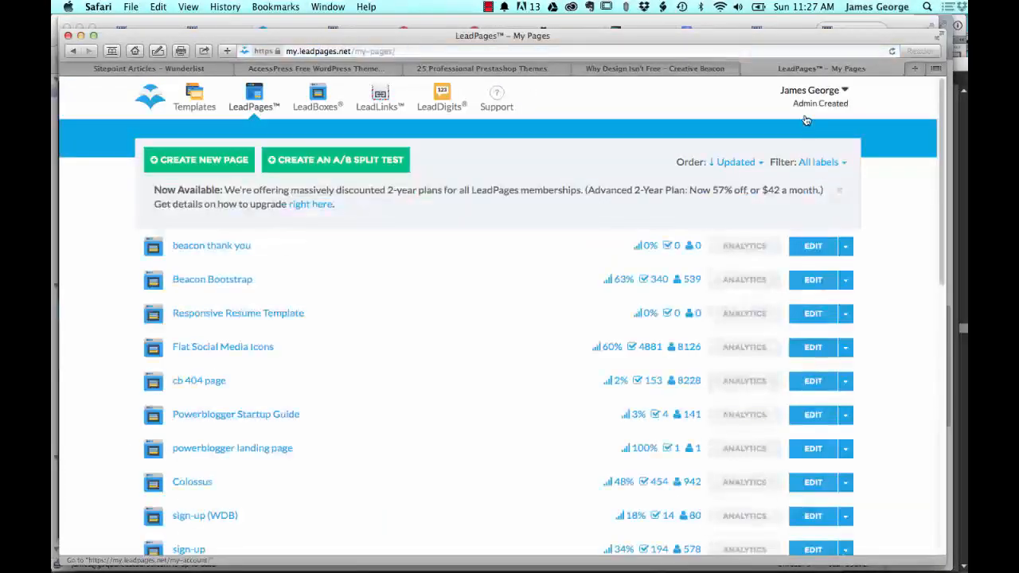
{"action": "left_click", "coordinate": [843, 90]}
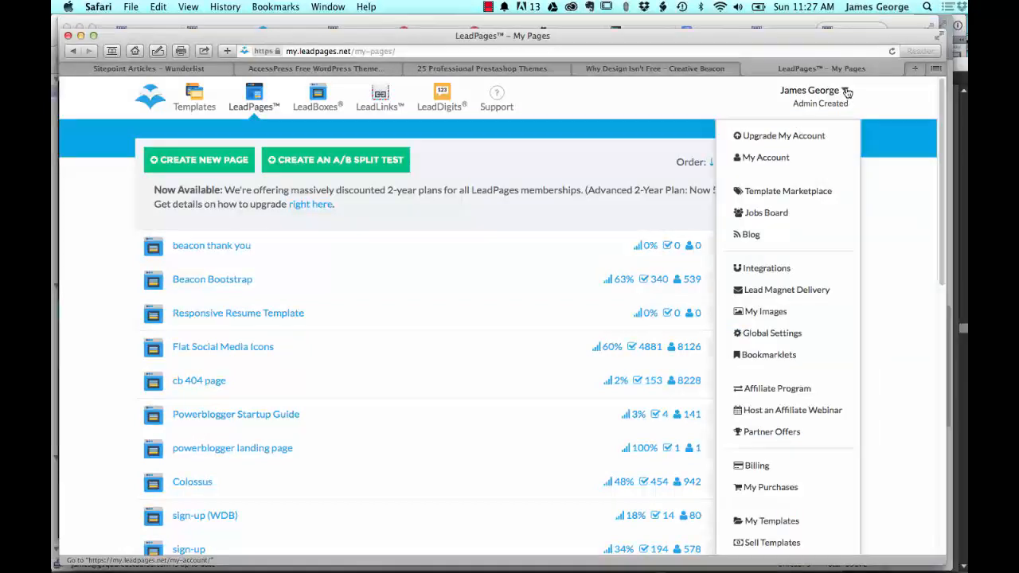
{"action": "left_click", "coordinate": [794, 293]}
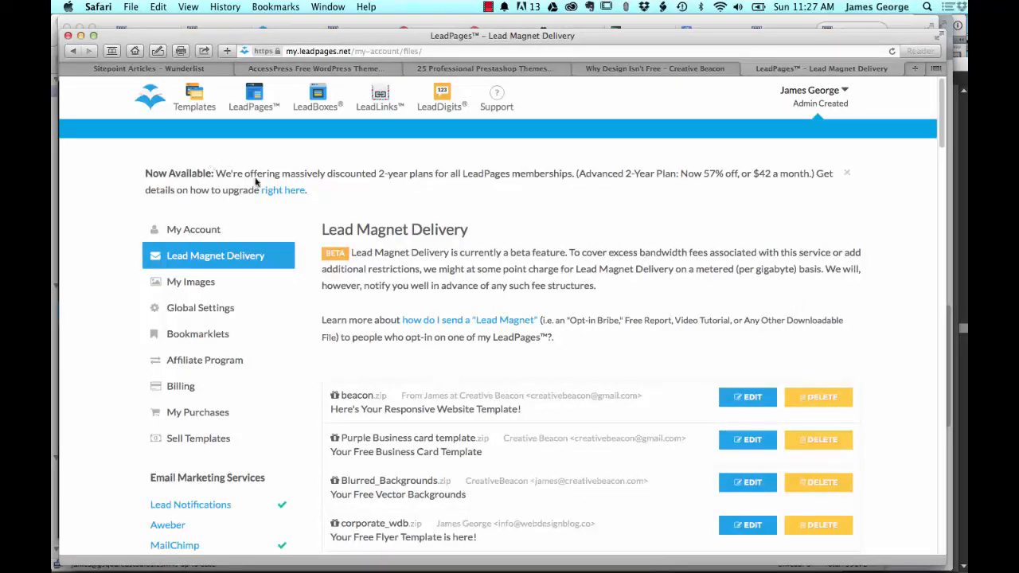
Step: Look through the uploaded lead magnet files, their senders and subjects, and find the option for uploading a new file
{"action": "scroll", "coordinate": [775, 227], "scroll_direction": "down", "scroll_amount": 4}
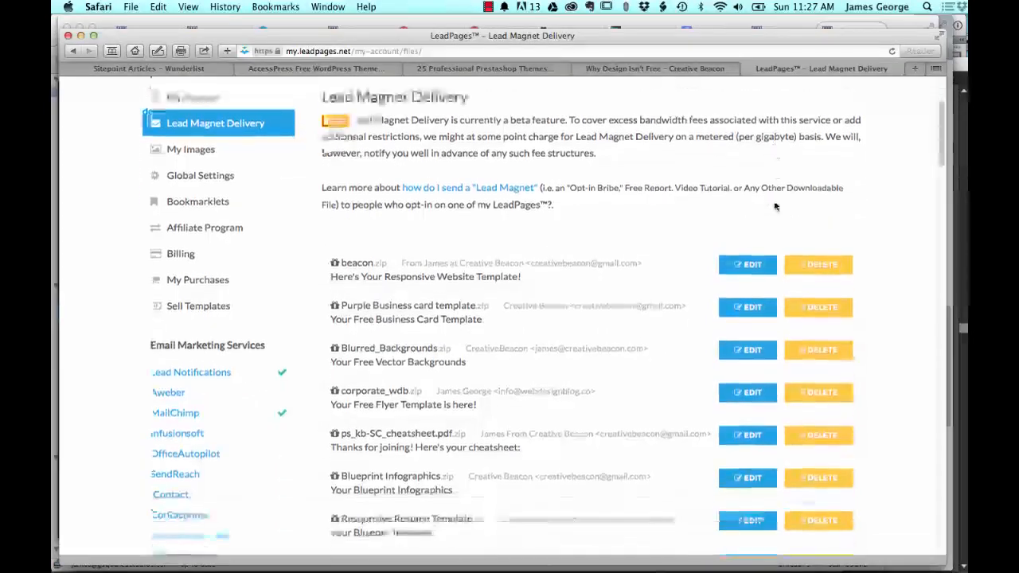
{"action": "scroll", "coordinate": [462, 287], "scroll_direction": "down", "scroll_amount": 15}
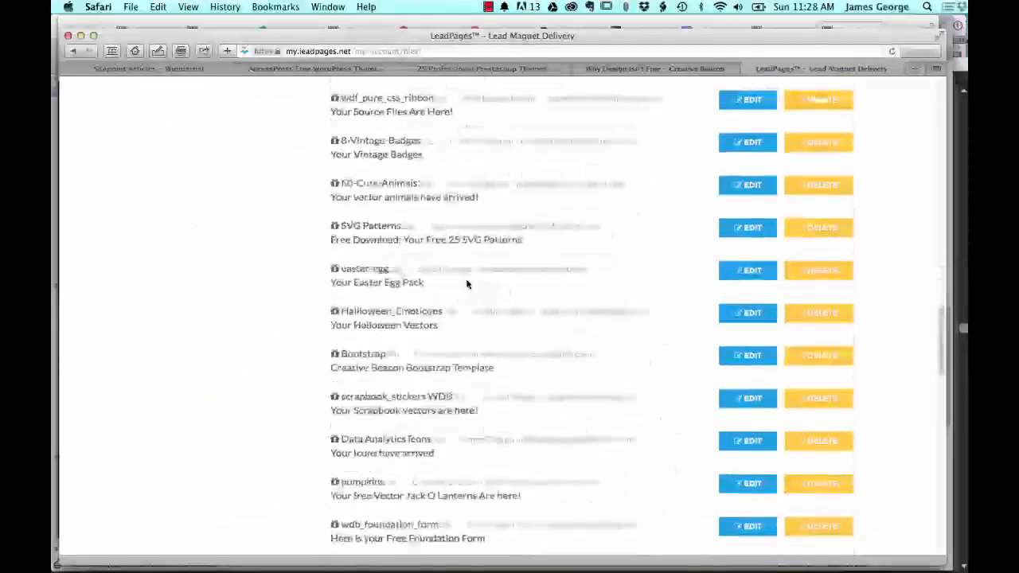
{"action": "scroll", "coordinate": [450, 317], "scroll_direction": "down", "scroll_amount": 5}
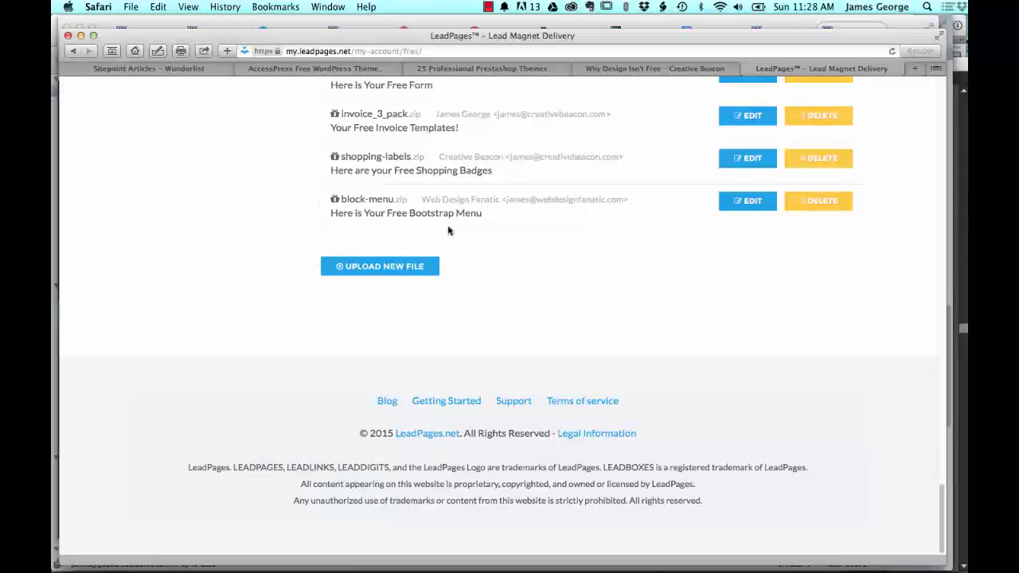
{"action": "scroll", "coordinate": [449, 228], "scroll_direction": "up", "scroll_amount": 5}
{"action": "scroll", "coordinate": [477, 357], "scroll_direction": "down", "scroll_amount": 5}
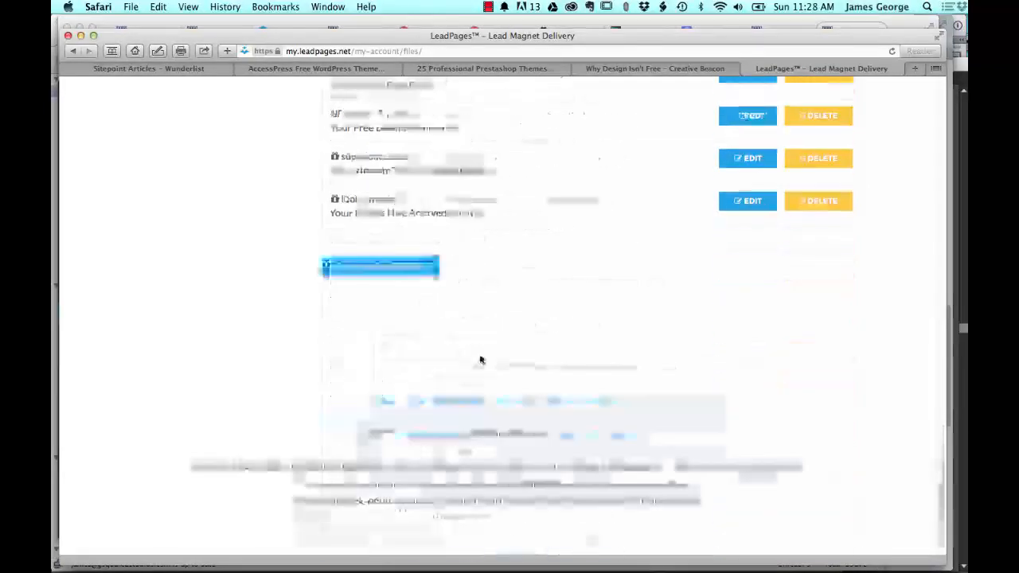
{"action": "scroll", "coordinate": [514, 280], "scroll_direction": "up", "scroll_amount": 15}
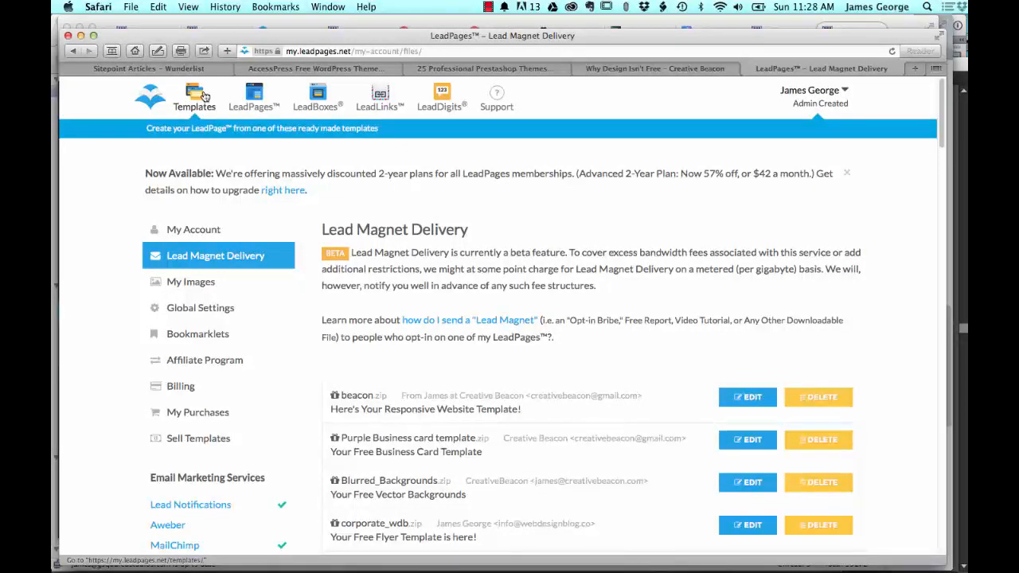
{"action": "scroll", "coordinate": [449, 372], "scroll_direction": "down", "scroll_amount": 5}
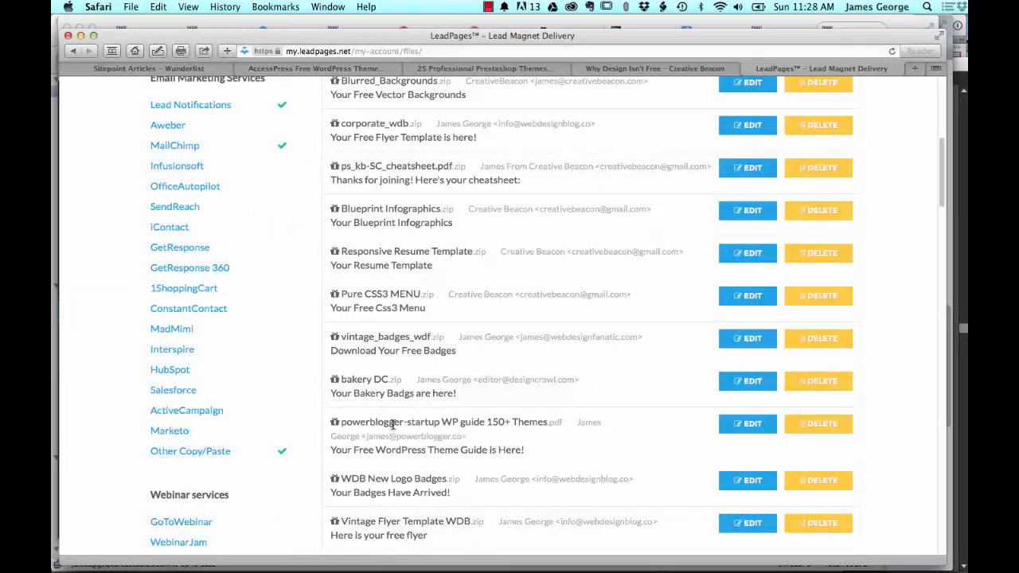
{"action": "scroll", "coordinate": [392, 425], "scroll_direction": "up", "scroll_amount": 5}
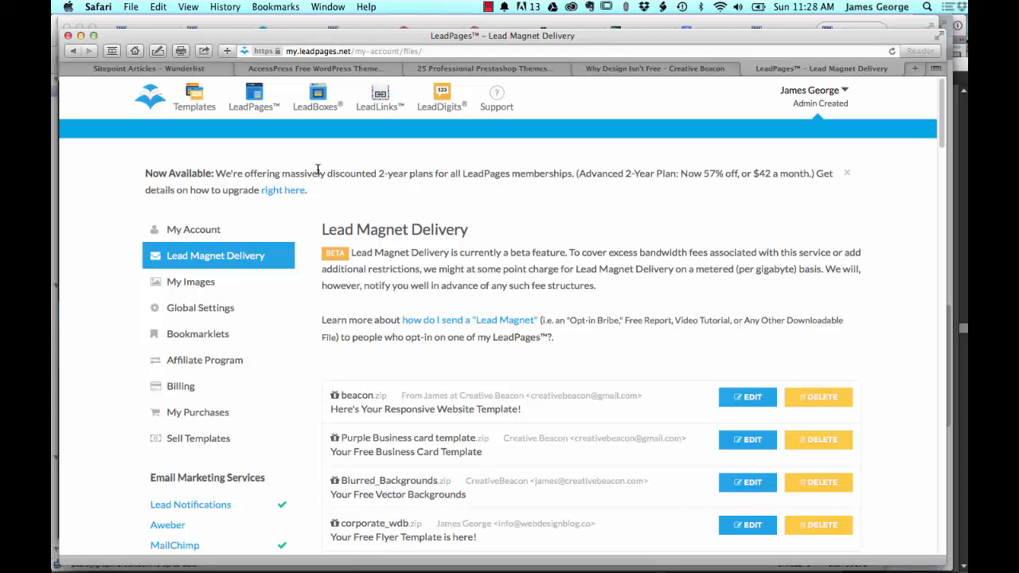
{"action": "scroll", "coordinate": [528, 375], "scroll_direction": "down", "scroll_amount": 6}
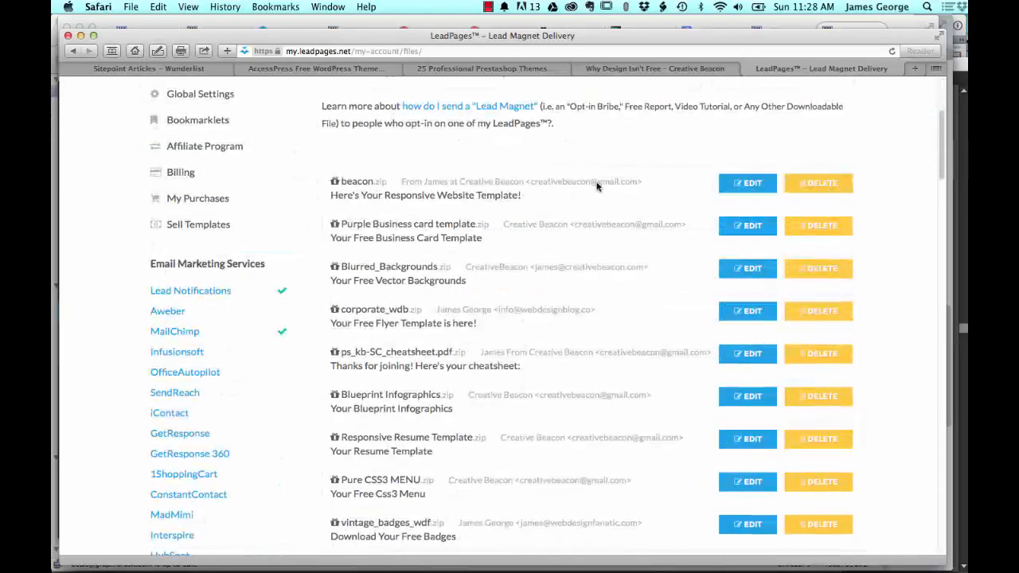
{"action": "scroll", "coordinate": [588, 223], "scroll_direction": "down", "scroll_amount": 20}
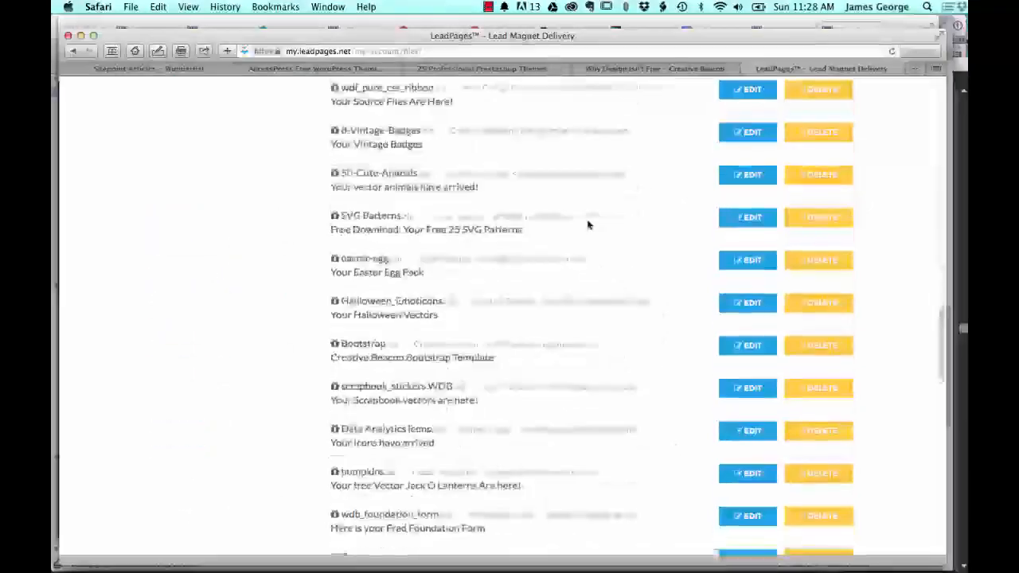
{"action": "scroll", "coordinate": [474, 418], "scroll_direction": "down", "scroll_amount": 5}
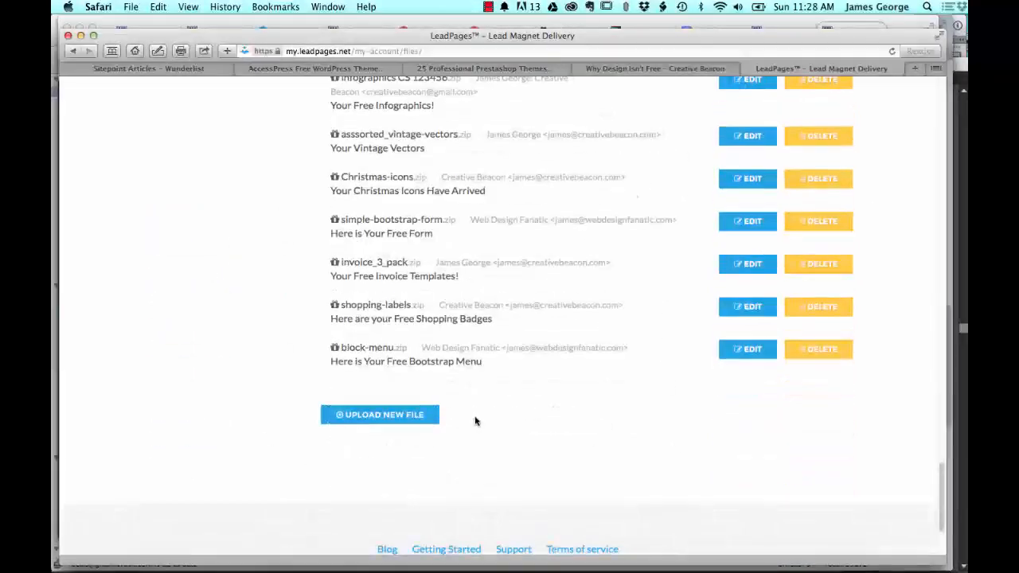
{"action": "scroll", "coordinate": [478, 390], "scroll_direction": "up", "scroll_amount": 15}
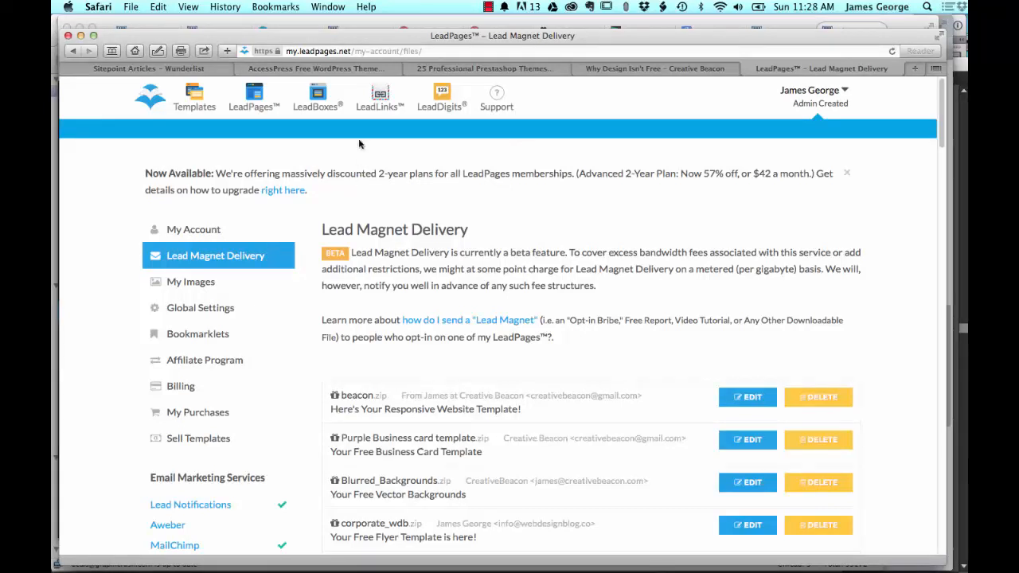
Step: Open the list of existing LeadPages and view the publish options of the Flat Social Media Icons page
{"action": "left_click", "coordinate": [255, 96]}
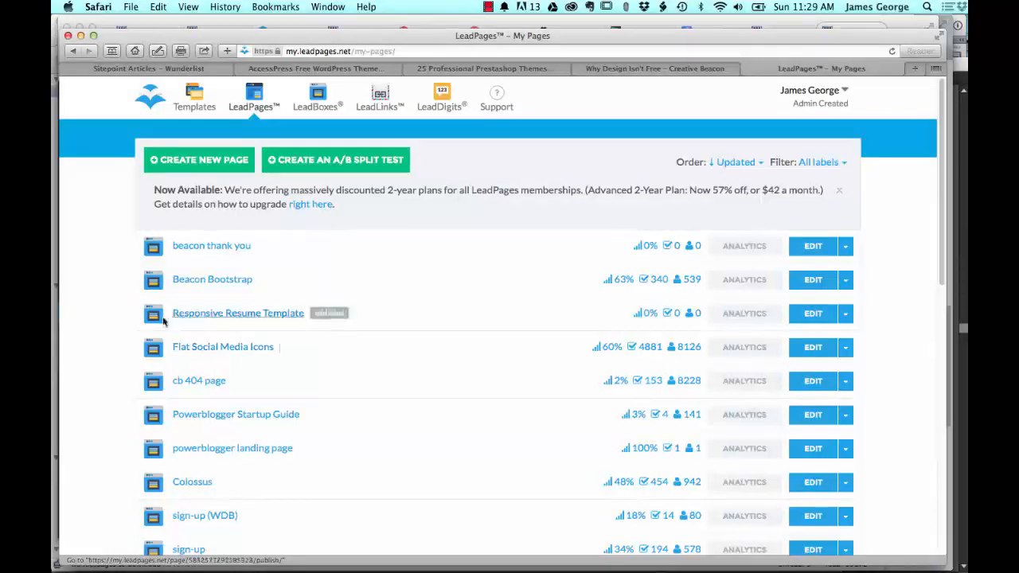
{"action": "right_click", "coordinate": [185, 350]}
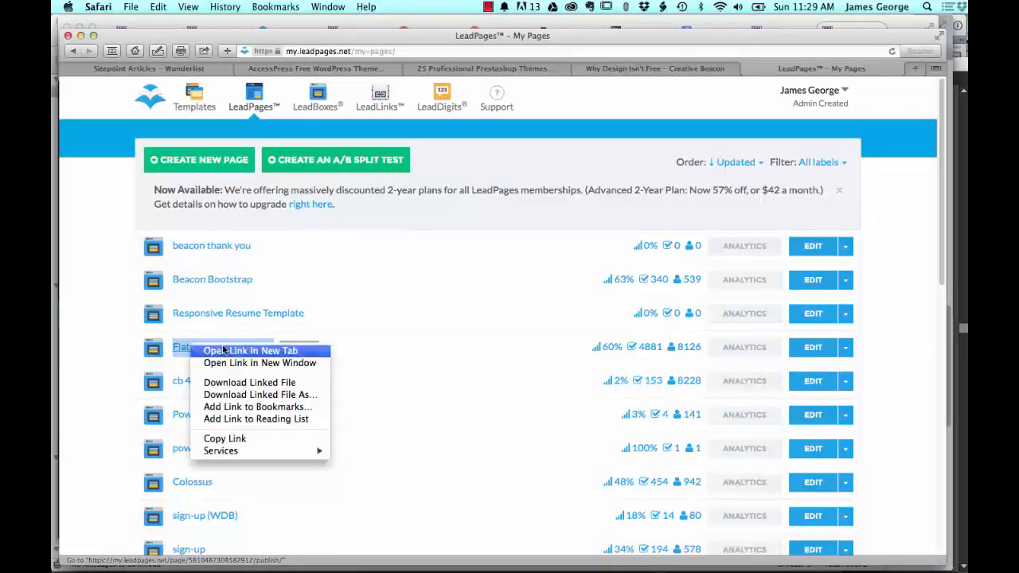
{"action": "left_click", "coordinate": [209, 351]}
{"action": "left_click", "coordinate": [828, 69]}
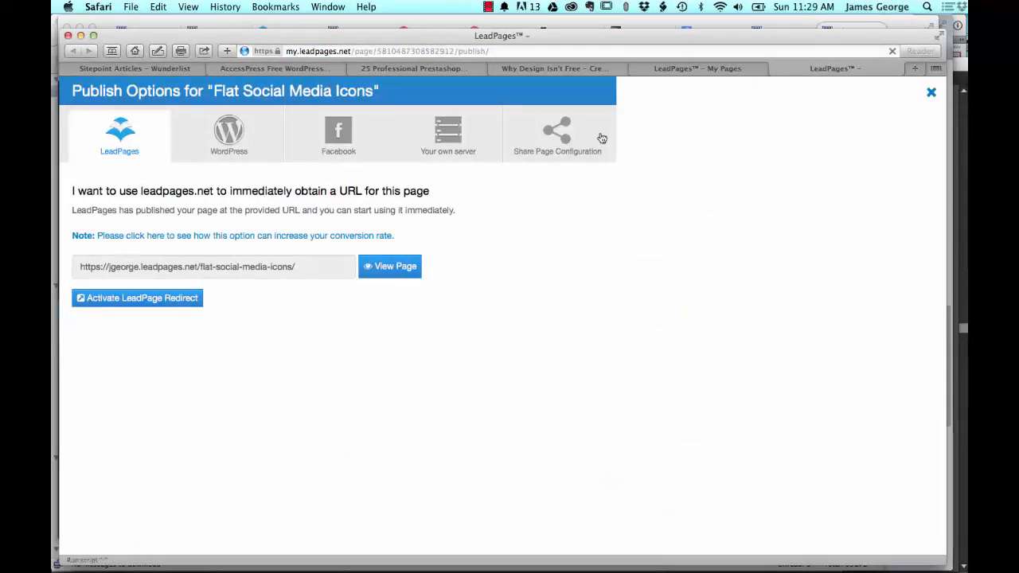
{"action": "left_click", "coordinate": [776, 69]}
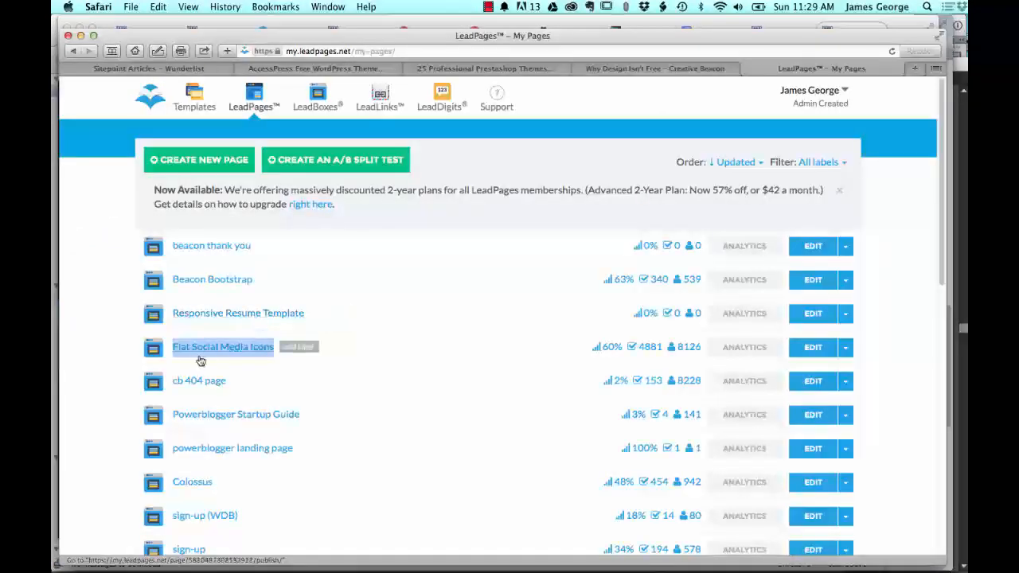
{"action": "left_click", "coordinate": [205, 351]}
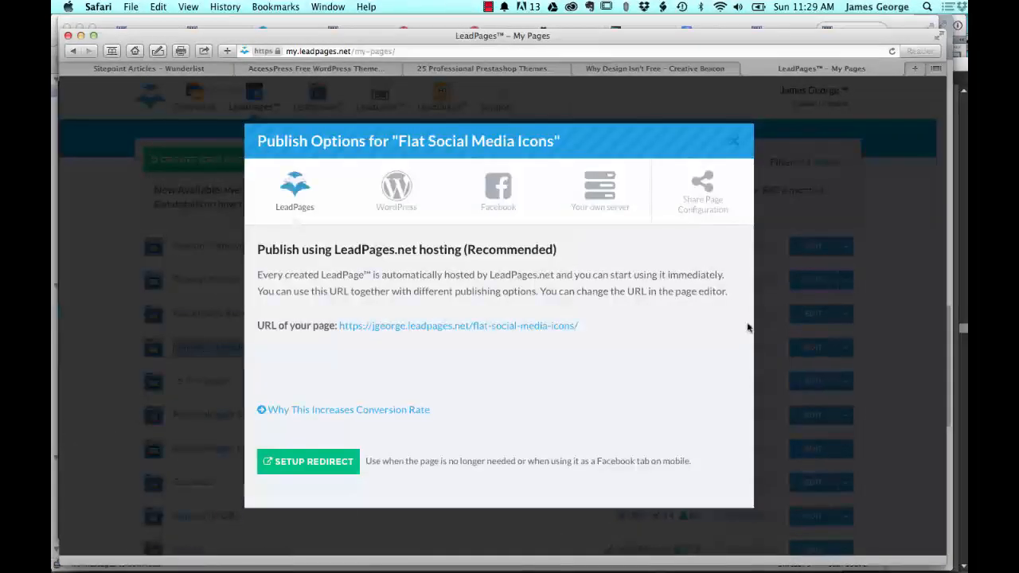
{"action": "left_click", "coordinate": [733, 141]}
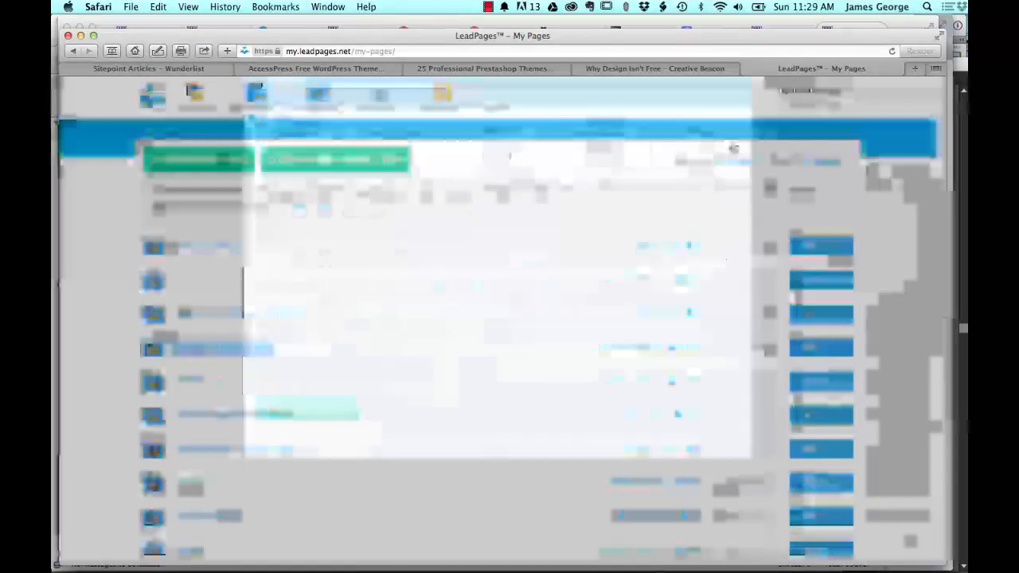
Step: Open the Flat Social Media Icons page for editing, view its email opt-in form, and return to the page list
{"action": "left_click", "coordinate": [813, 347]}
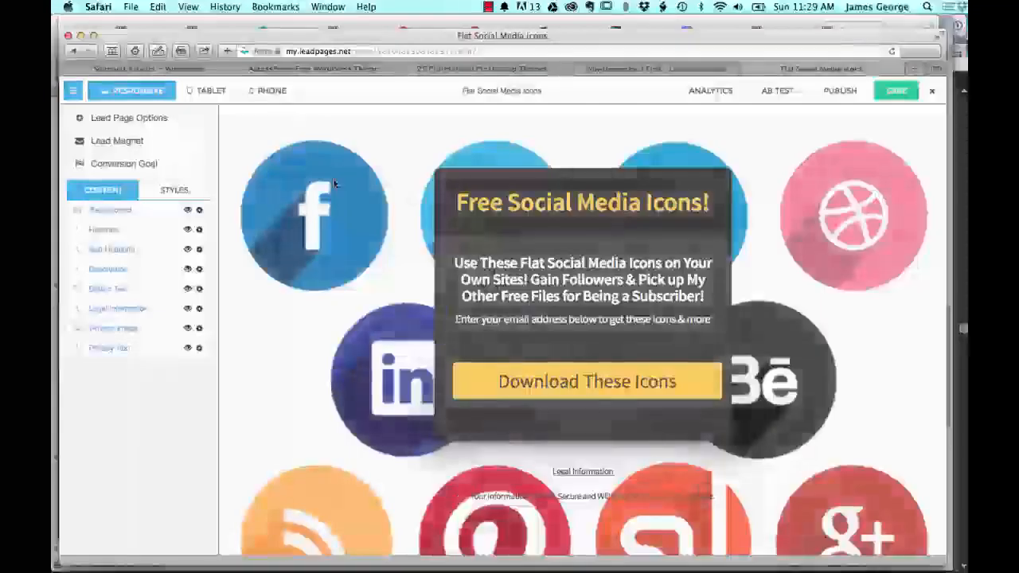
{"action": "left_click", "coordinate": [541, 384]}
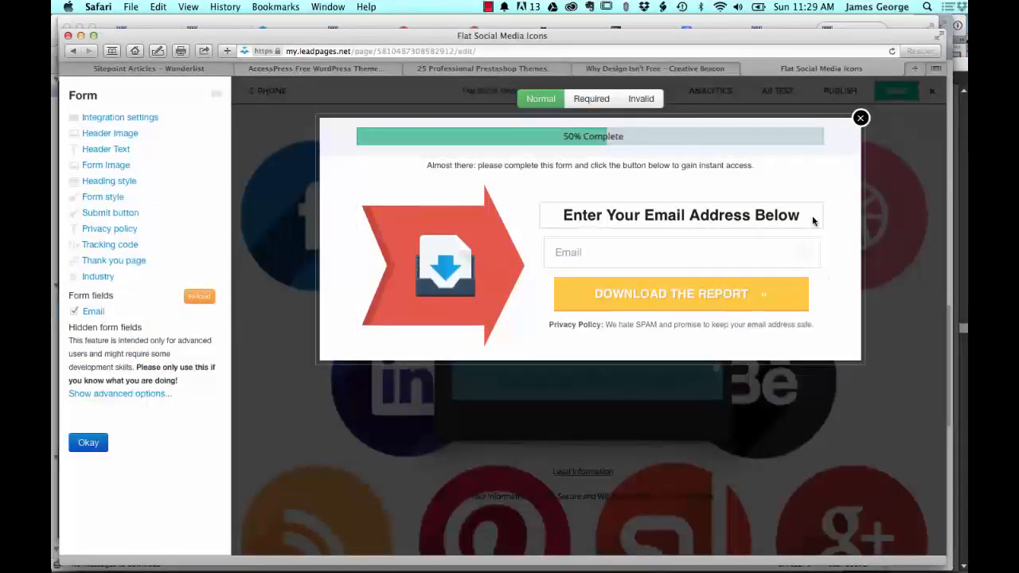
{"action": "left_click", "coordinate": [860, 119]}
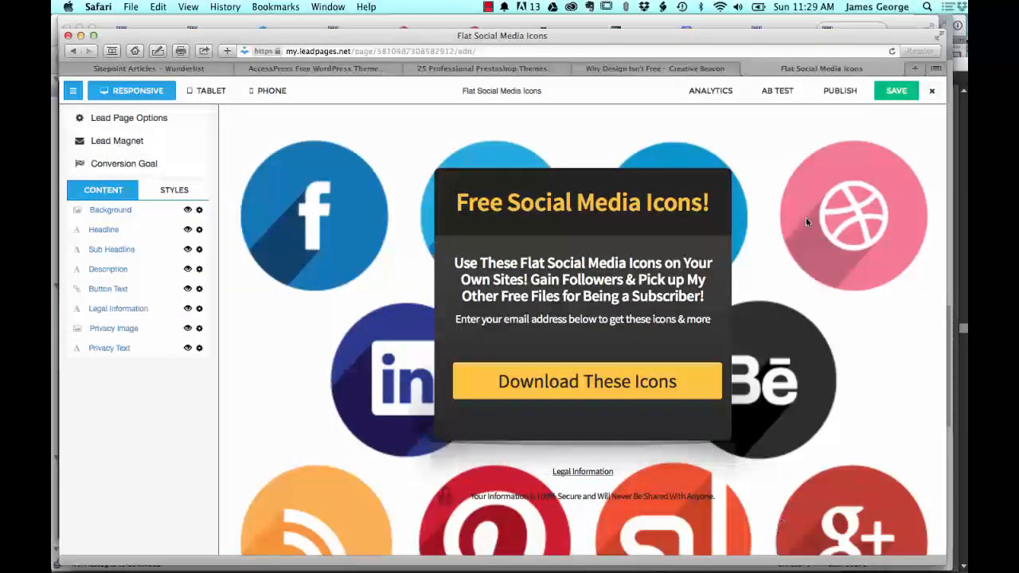
{"action": "left_click", "coordinate": [932, 90]}
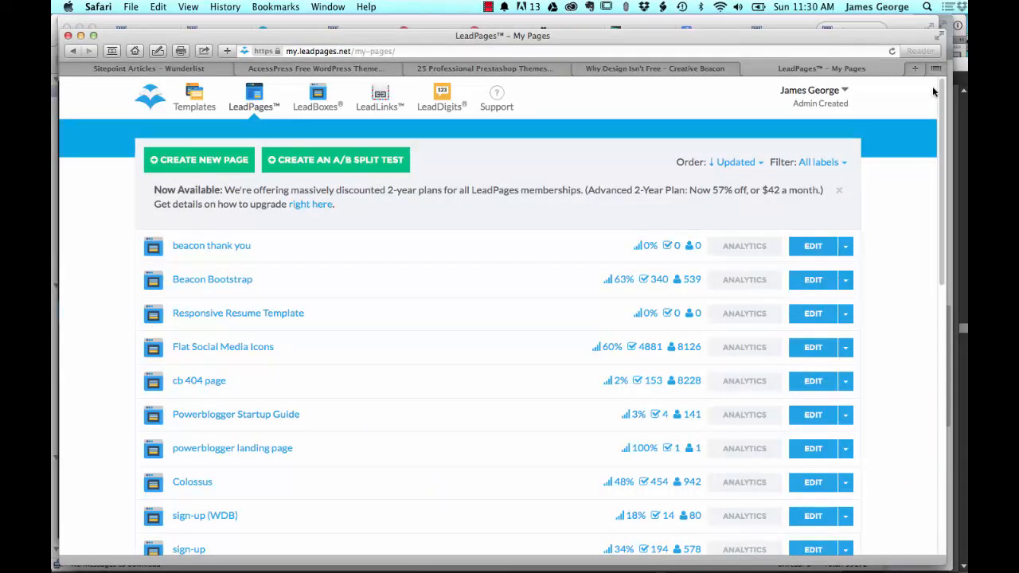
Step: Look through the list of existing LeadPages and compare their conversion rates, opt-ins and visitors
{"action": "scroll", "coordinate": [459, 348], "scroll_direction": "down", "scroll_amount": 5}
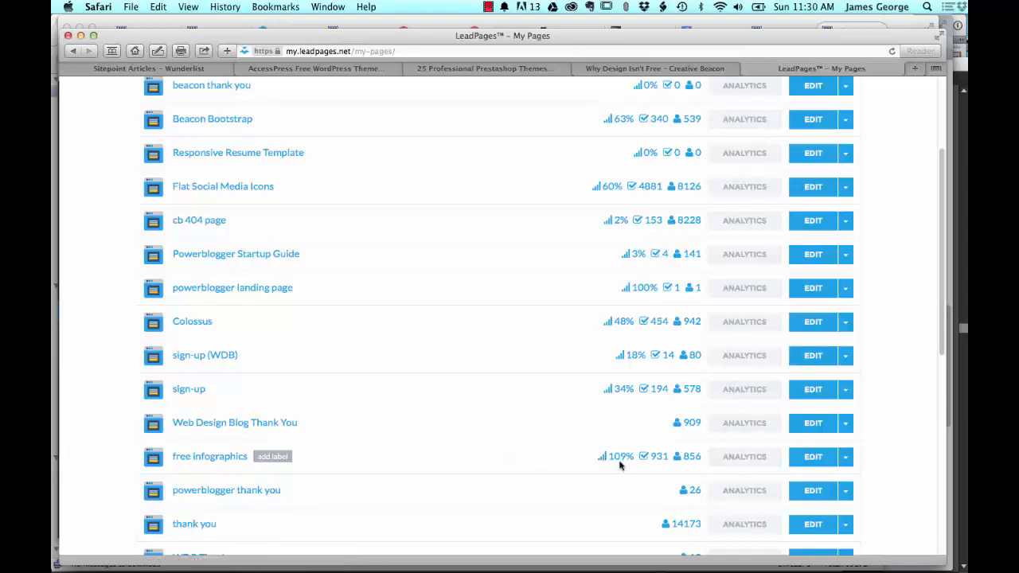
{"action": "scroll", "coordinate": [505, 455], "scroll_direction": "down", "scroll_amount": 3}
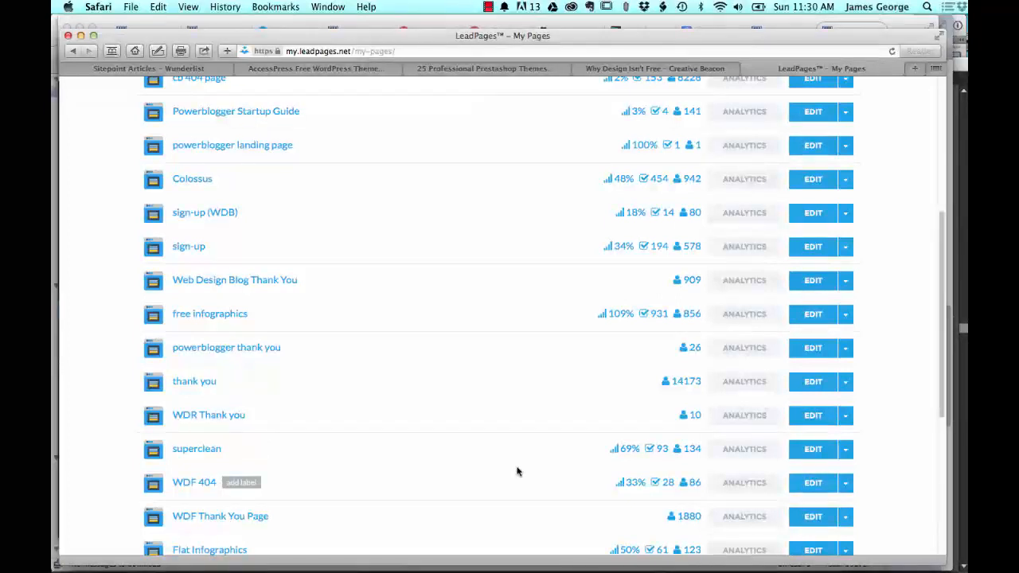
{"action": "scroll", "coordinate": [517, 471], "scroll_direction": "down", "scroll_amount": 2}
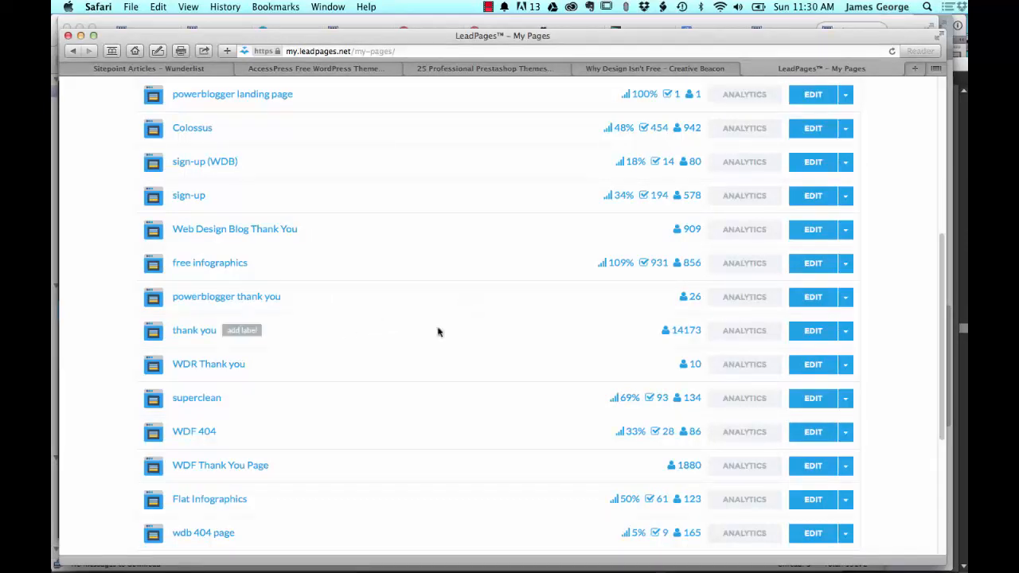
{"action": "scroll", "coordinate": [439, 332], "scroll_direction": "down", "scroll_amount": 1}
{"action": "scroll", "coordinate": [438, 332], "scroll_direction": "down", "scroll_amount": 3}
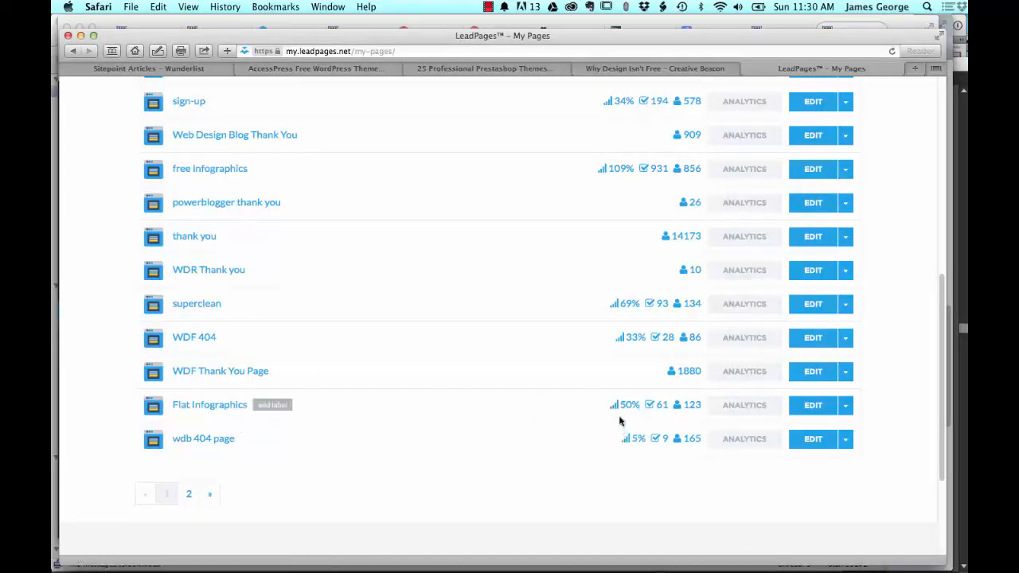
{"action": "scroll", "coordinate": [490, 351], "scroll_direction": "up", "scroll_amount": 15}
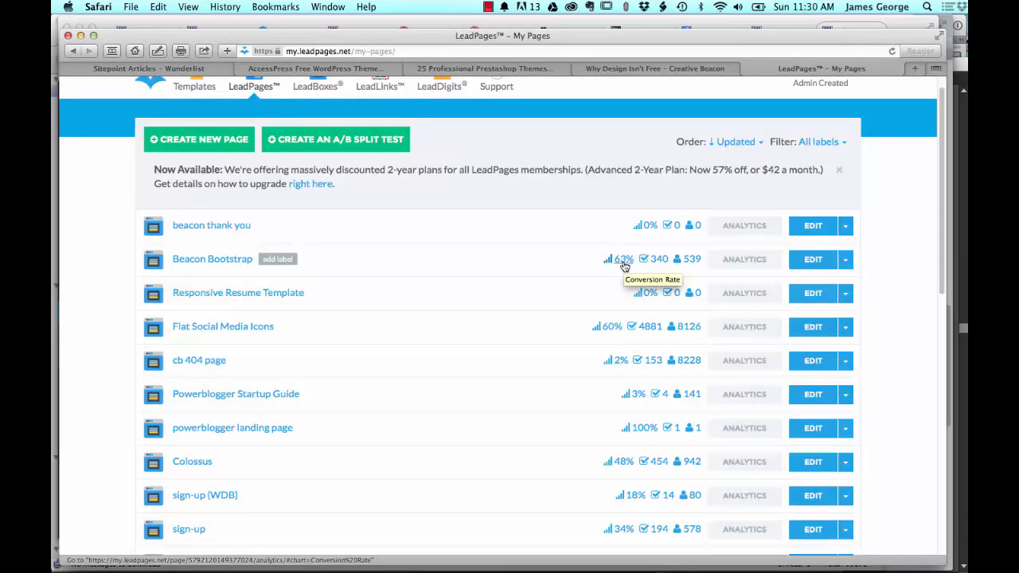
{"action": "scroll", "coordinate": [557, 348], "scroll_direction": "down", "scroll_amount": 3}
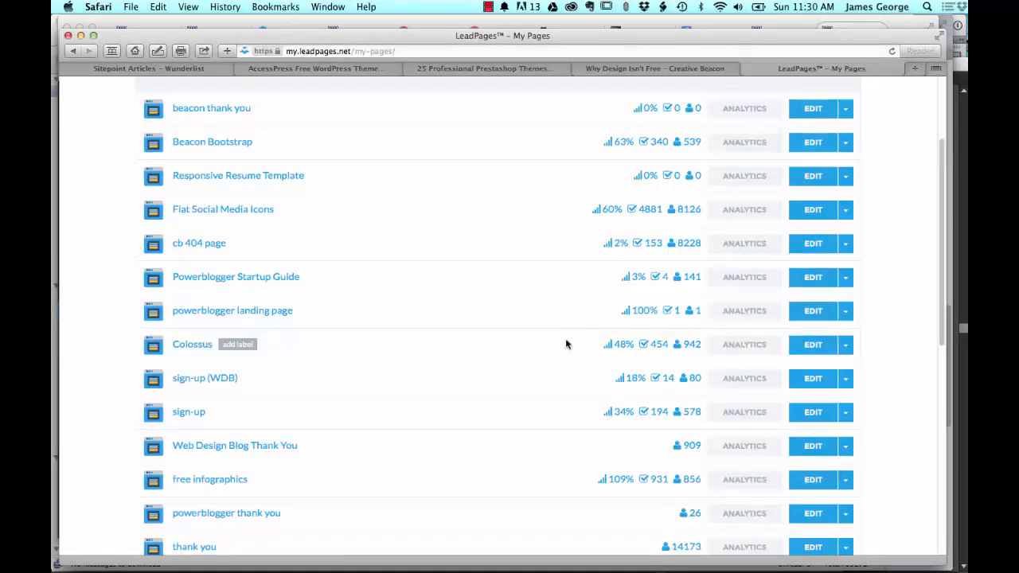
{"action": "scroll", "coordinate": [567, 344], "scroll_direction": "up", "scroll_amount": 1}
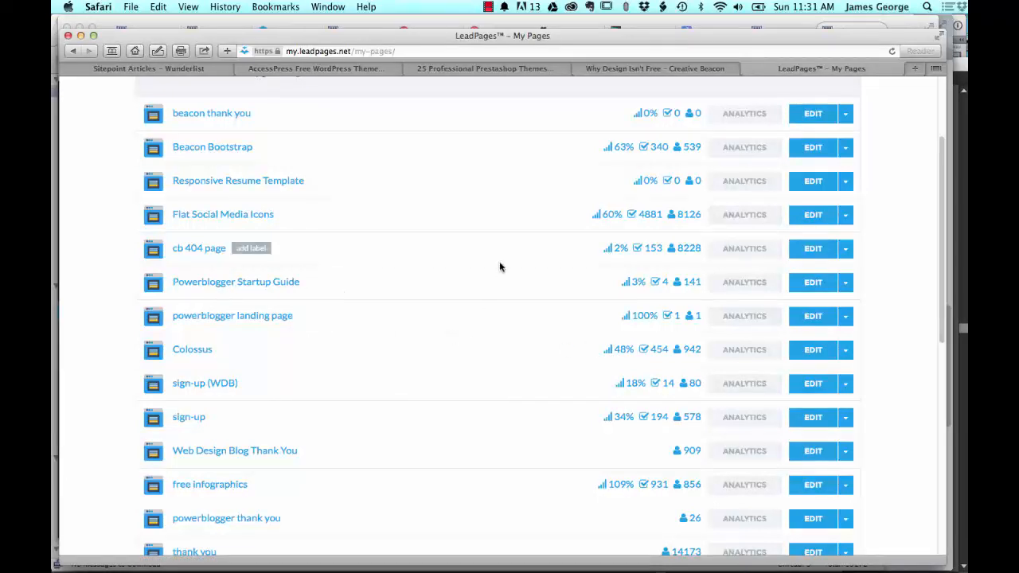
{"action": "scroll", "coordinate": [500, 266], "scroll_direction": "down", "scroll_amount": 2}
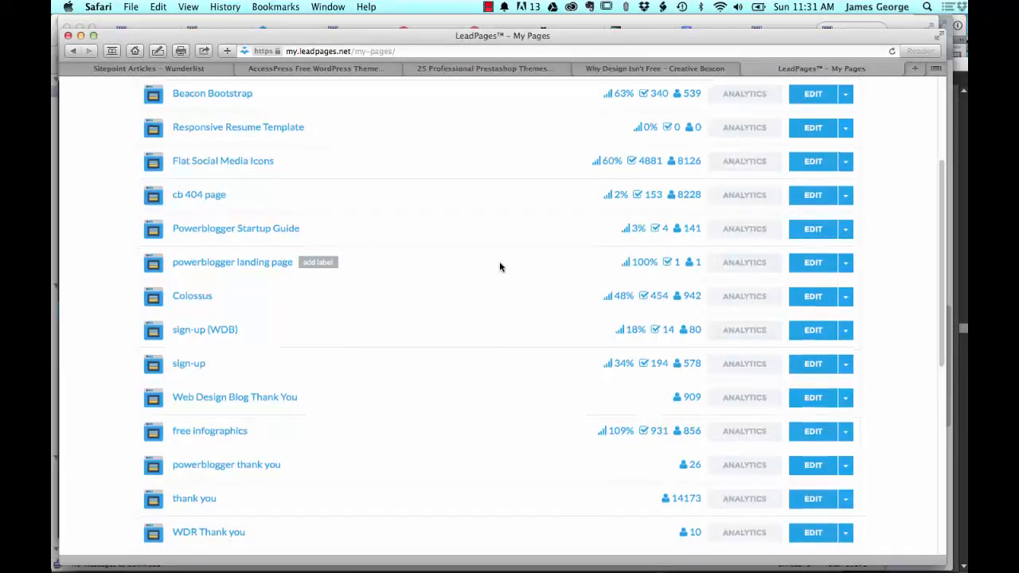
{"action": "scroll", "coordinate": [500, 266], "scroll_direction": "down", "scroll_amount": 8}
{"action": "scroll", "coordinate": [500, 267], "scroll_direction": "down", "scroll_amount": 1}
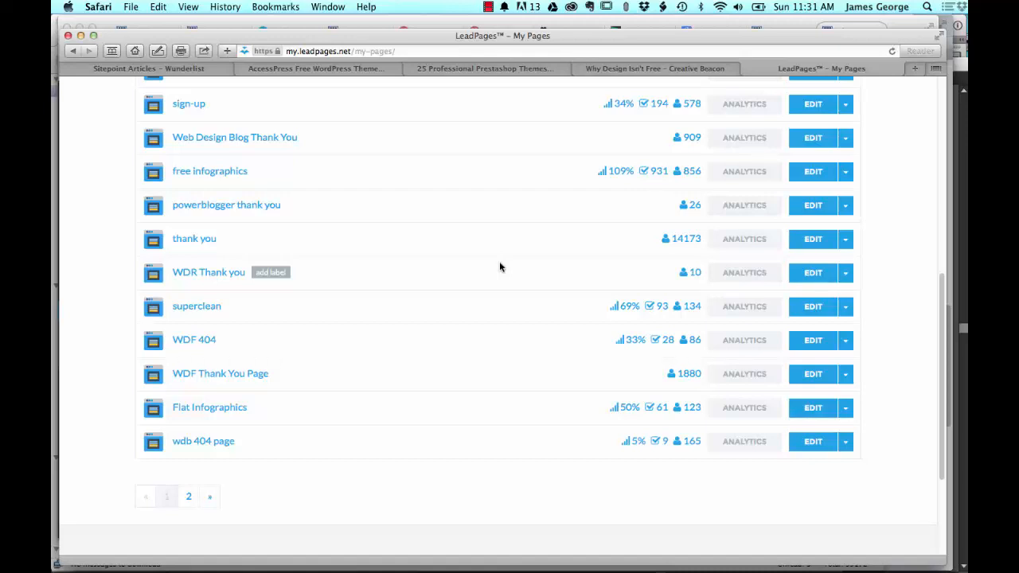
{"action": "scroll", "coordinate": [865, 263], "scroll_direction": "up", "scroll_amount": 10}
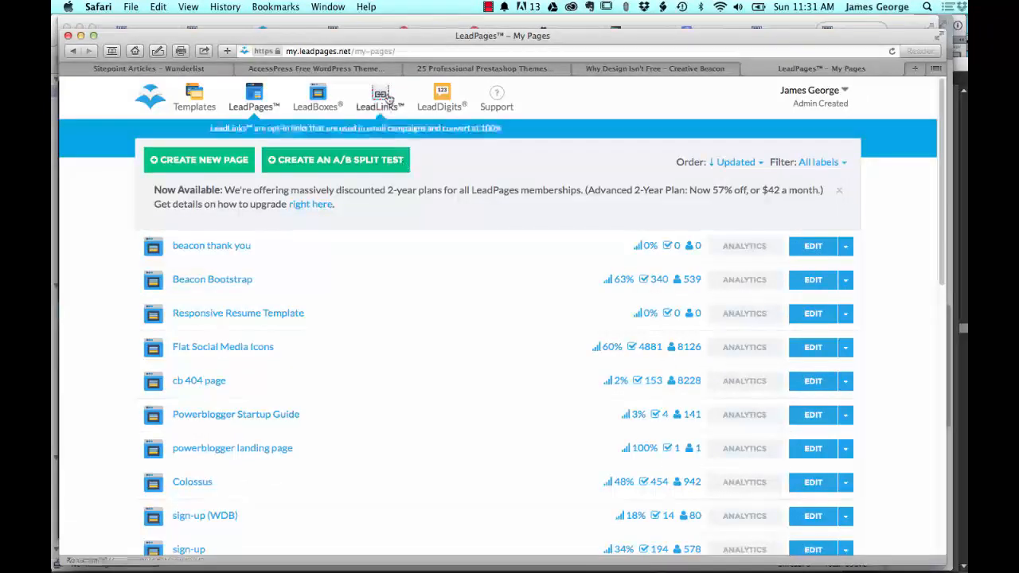
Step: Open the LeadBoxes list and look through the existing LeadBoxes and their conversion statistics
{"action": "left_click", "coordinate": [318, 106]}
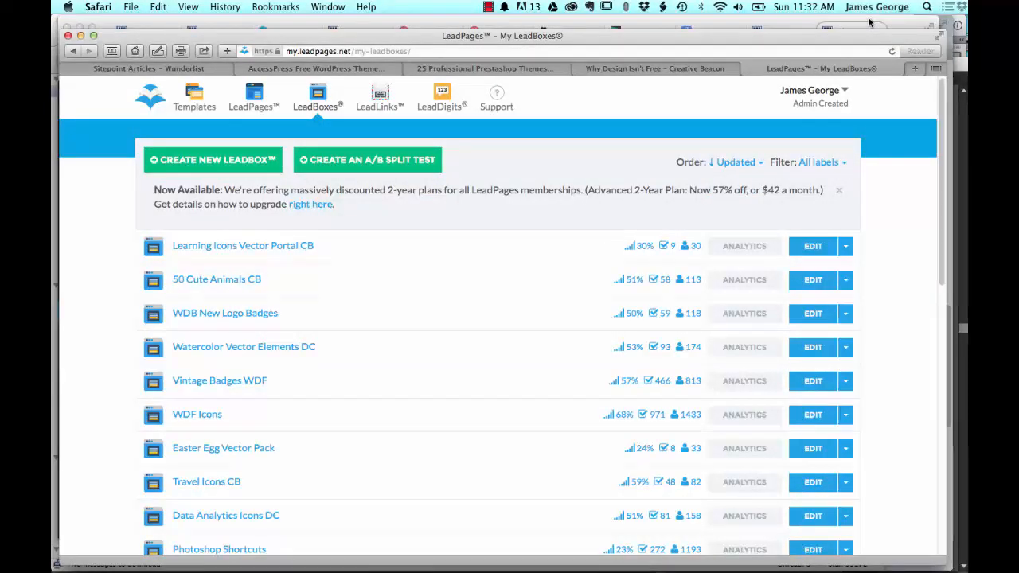
{"action": "scroll", "coordinate": [267, 333], "scroll_direction": "down", "scroll_amount": 1}
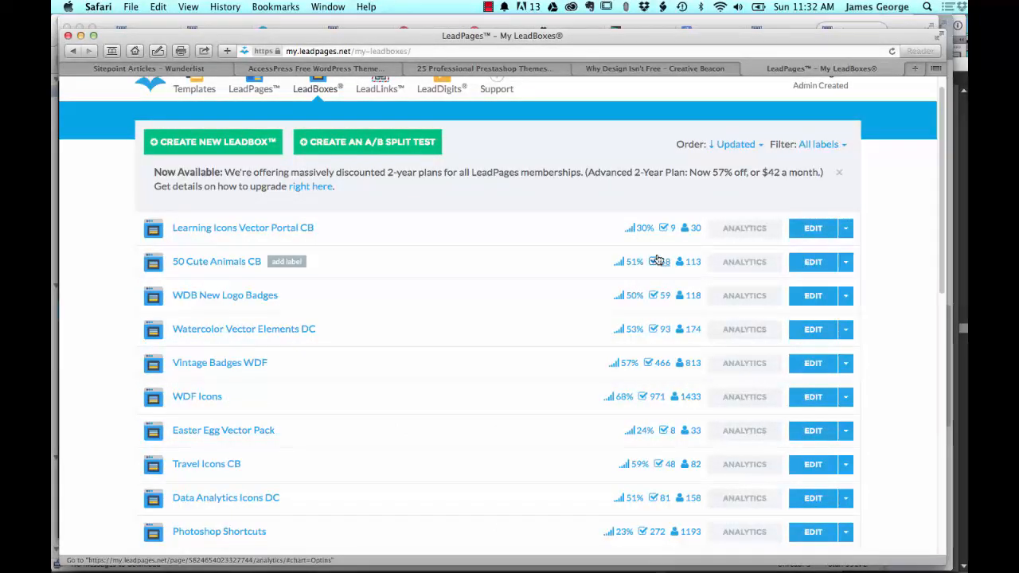
{"action": "scroll", "coordinate": [511, 342], "scroll_direction": "down", "scroll_amount": 3}
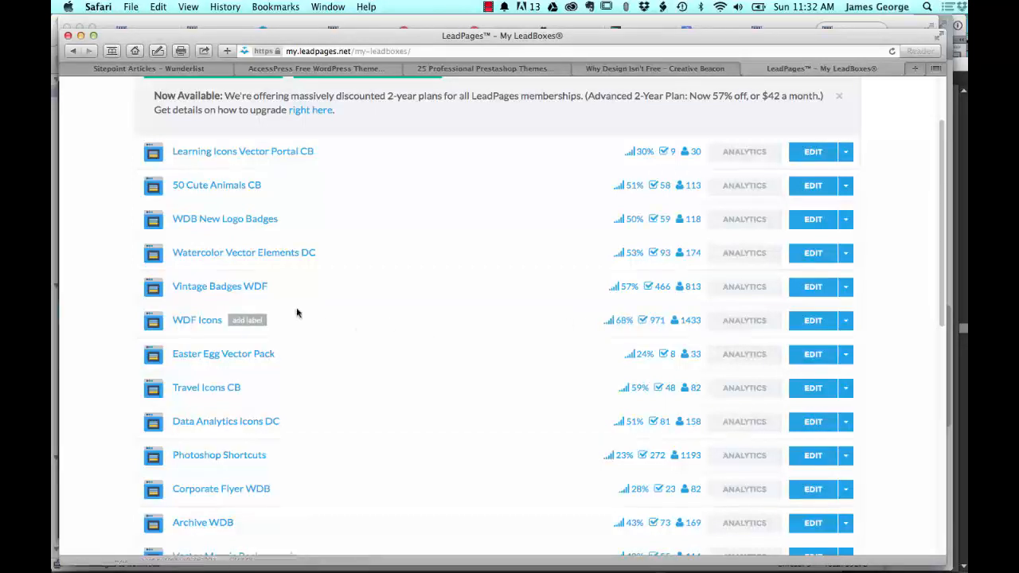
{"action": "scroll", "coordinate": [318, 420], "scroll_direction": "down", "scroll_amount": 5}
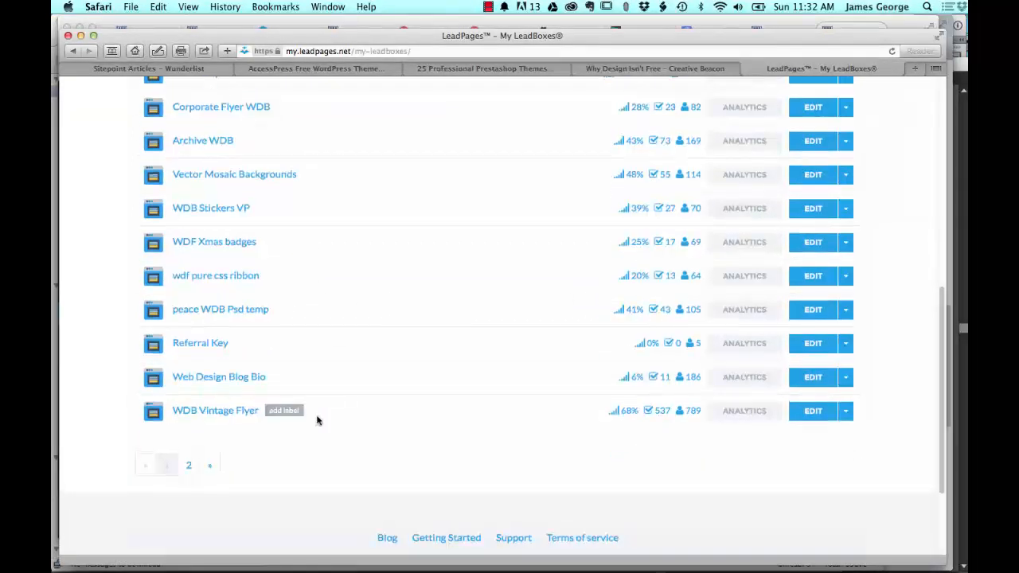
{"action": "scroll", "coordinate": [380, 444], "scroll_direction": "up", "scroll_amount": 5}
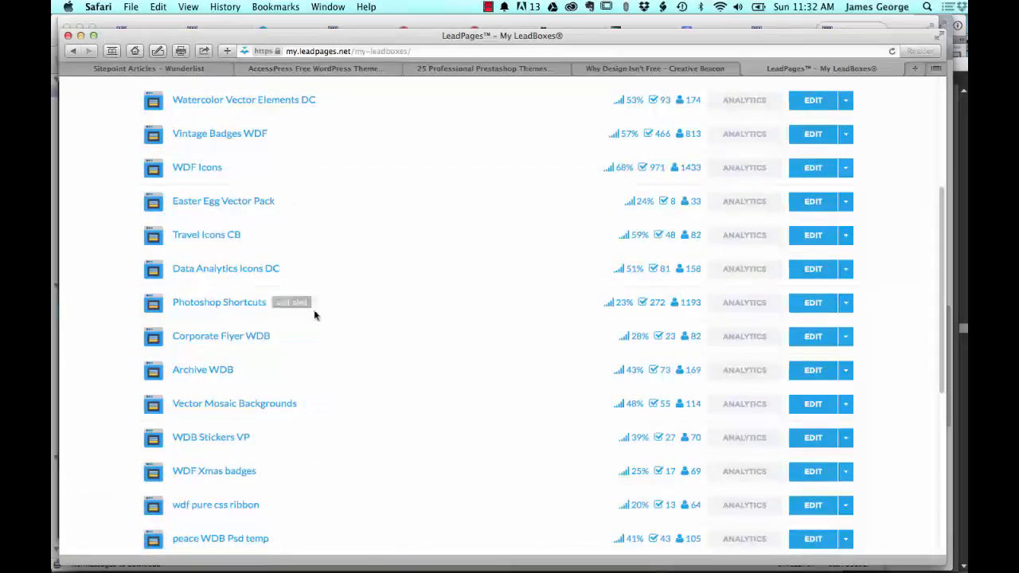
{"action": "scroll", "coordinate": [423, 263], "scroll_direction": "up", "scroll_amount": 5}
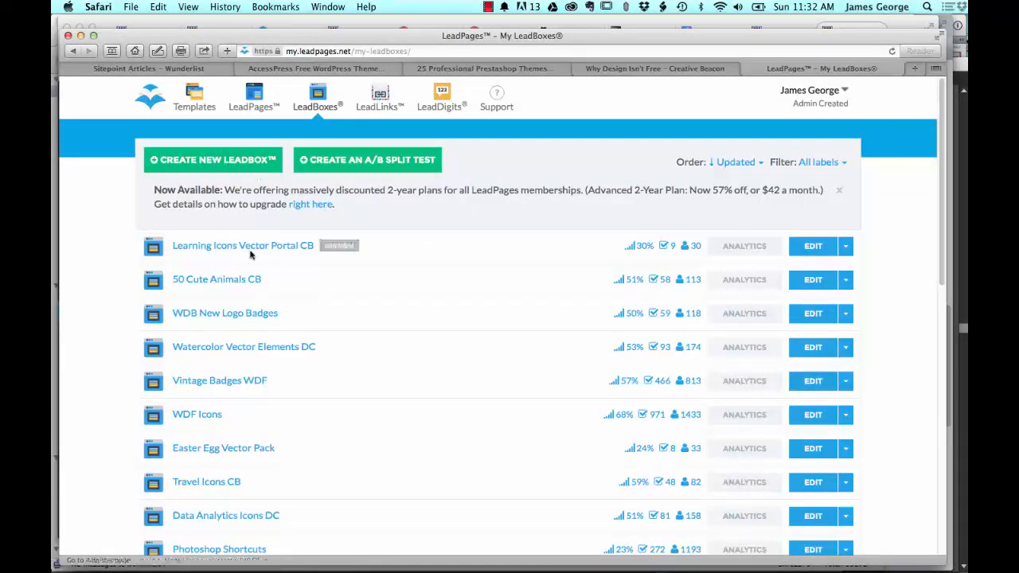
Step: Open the Learning Icons Vector Portal CB LeadBox for editing, and view and close its publish options
{"action": "left_click", "coordinate": [818, 246]}
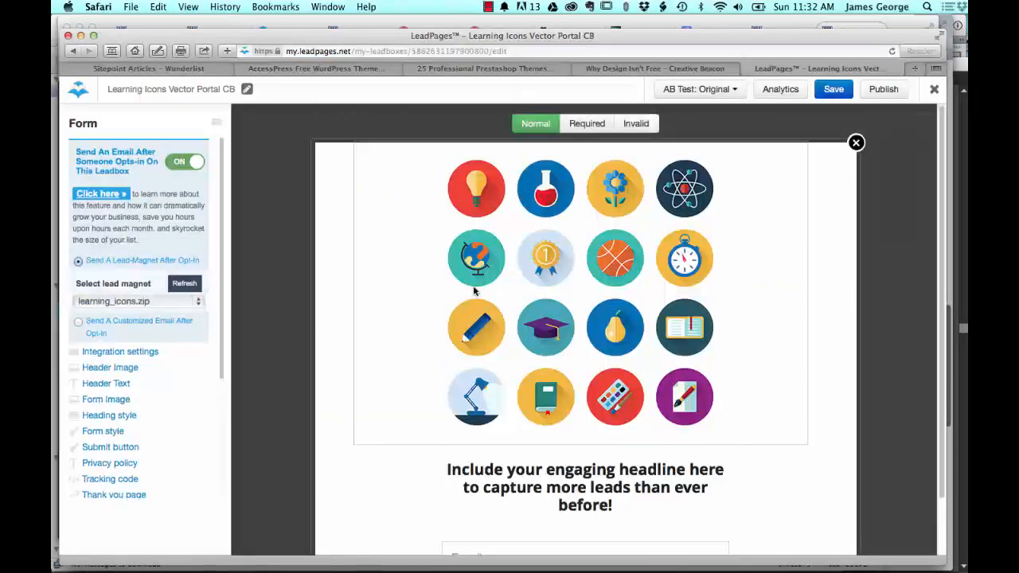
{"action": "scroll", "coordinate": [274, 258], "scroll_direction": "down", "scroll_amount": 3}
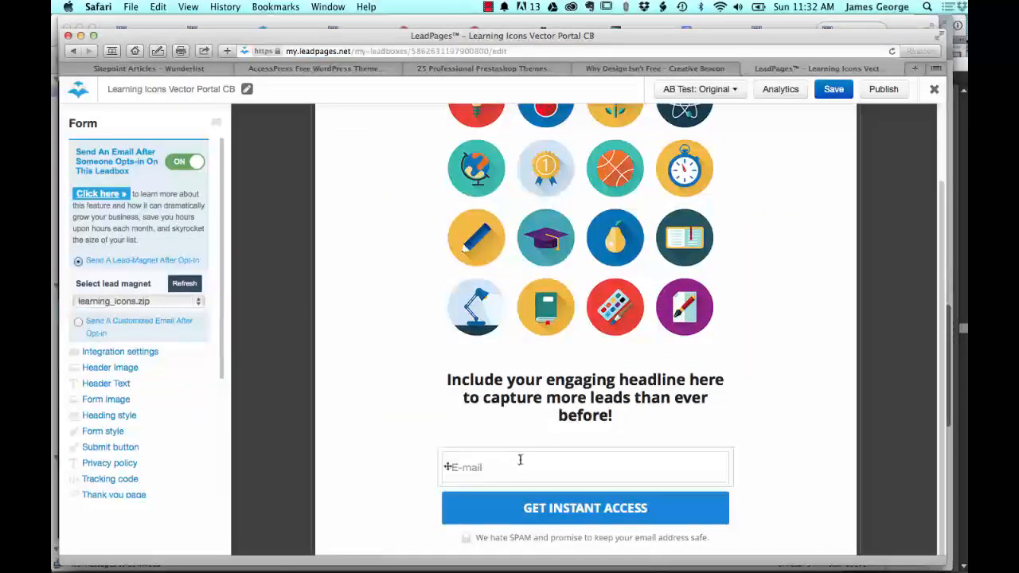
{"action": "left_click", "coordinate": [877, 91]}
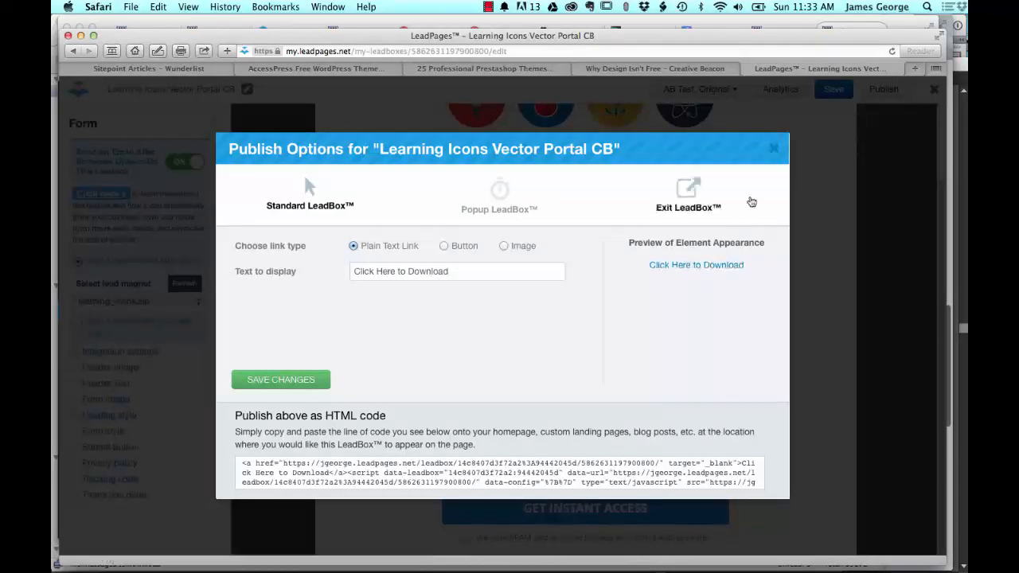
{"action": "left_click", "coordinate": [773, 148]}
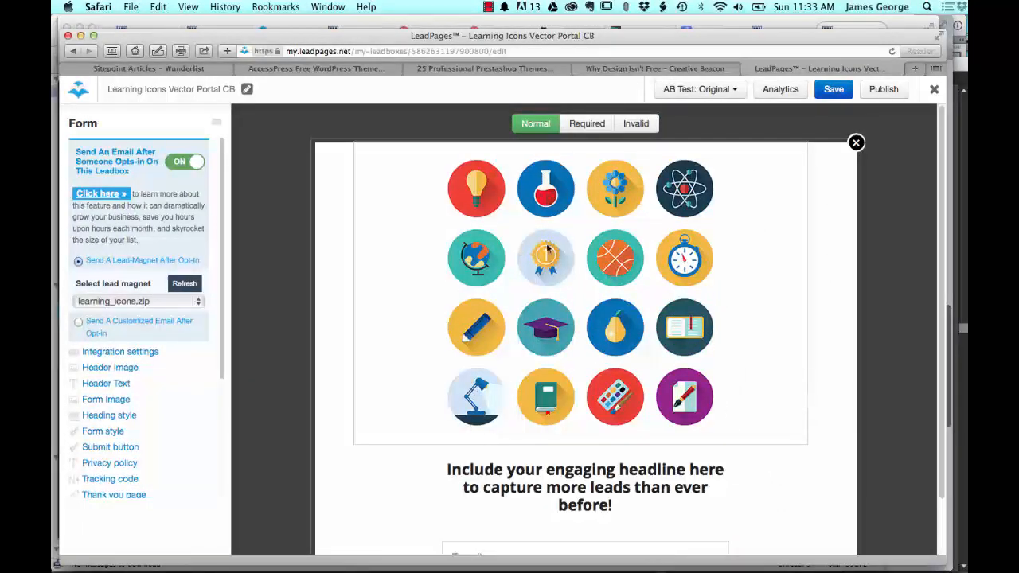
Step: Examine the LeadBox form from its icon image to its email field and submit button, and reopen the publish options
{"action": "scroll", "coordinate": [412, 435], "scroll_direction": "down", "scroll_amount": 3}
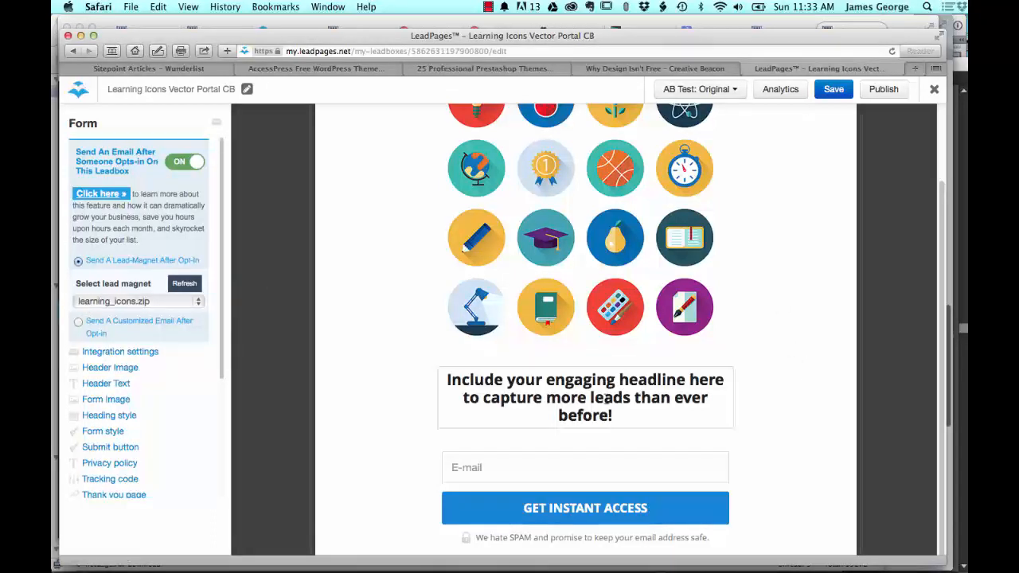
{"action": "scroll", "coordinate": [417, 439], "scroll_direction": "up", "scroll_amount": 3}
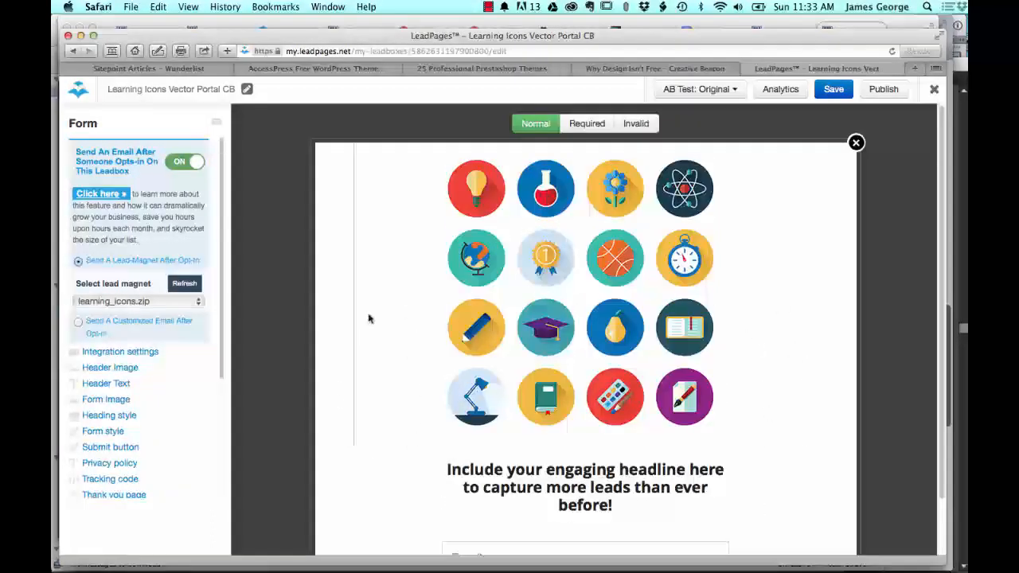
{"action": "scroll", "coordinate": [355, 353], "scroll_direction": "down", "scroll_amount": 2}
{"action": "left_click", "coordinate": [884, 88]}
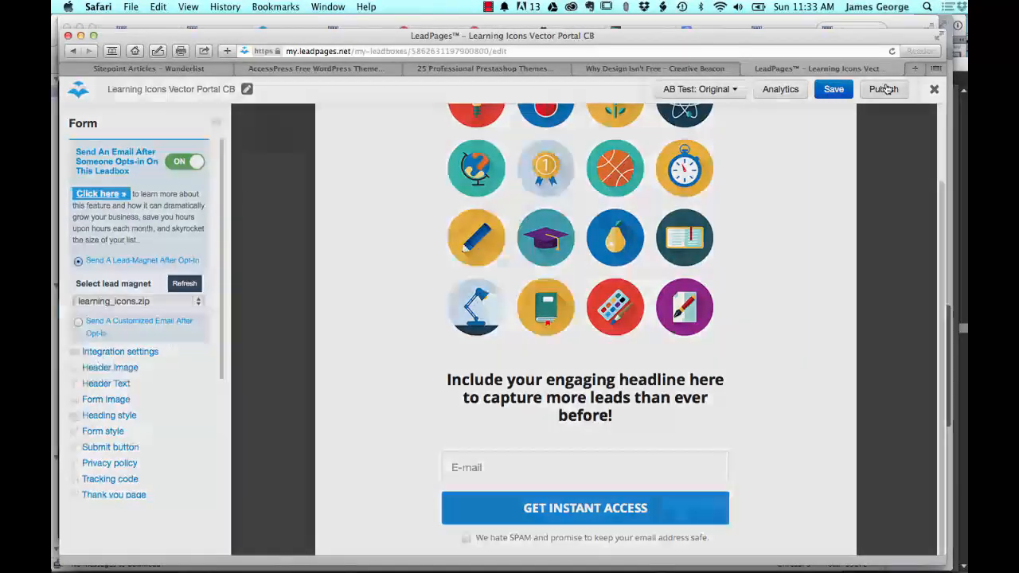